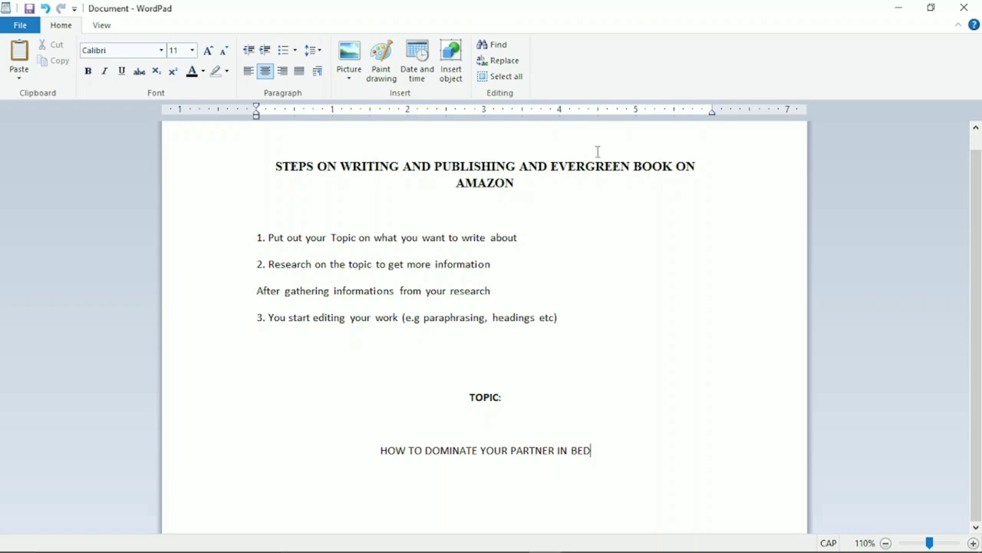
Correct "AND EVERGREEN" to "AN EVERGREEN" in the document title.
left_click(547, 167)
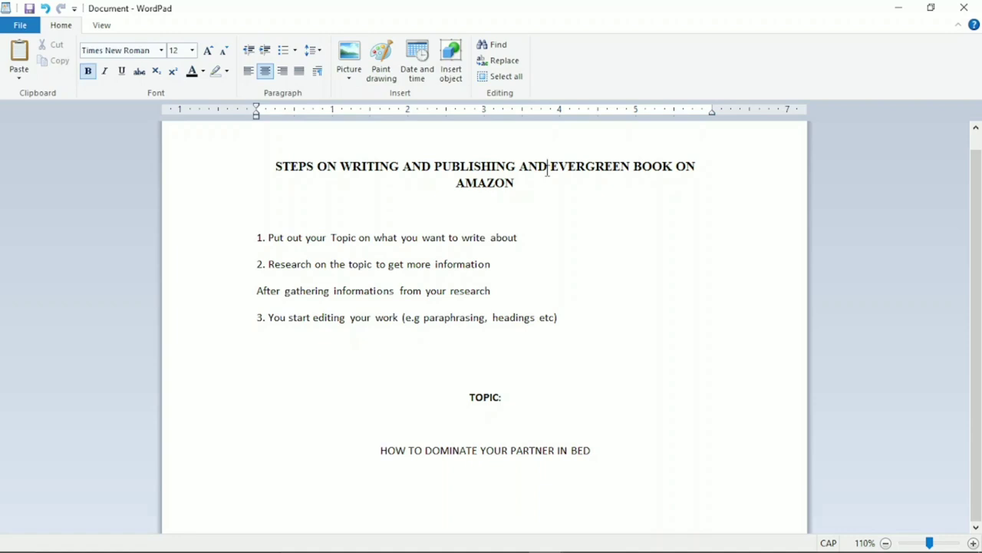
key("BackSpace")
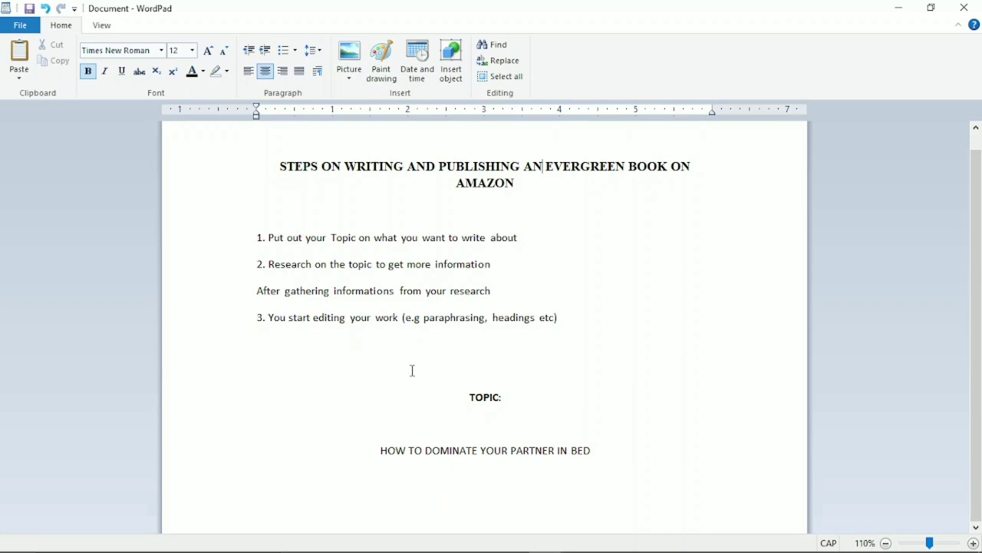
Add two line breaks after the topic "HOW TO DOMINATE YOUR PARTNER IN BED" and left-align the new paragraph.
left_click(592, 449)
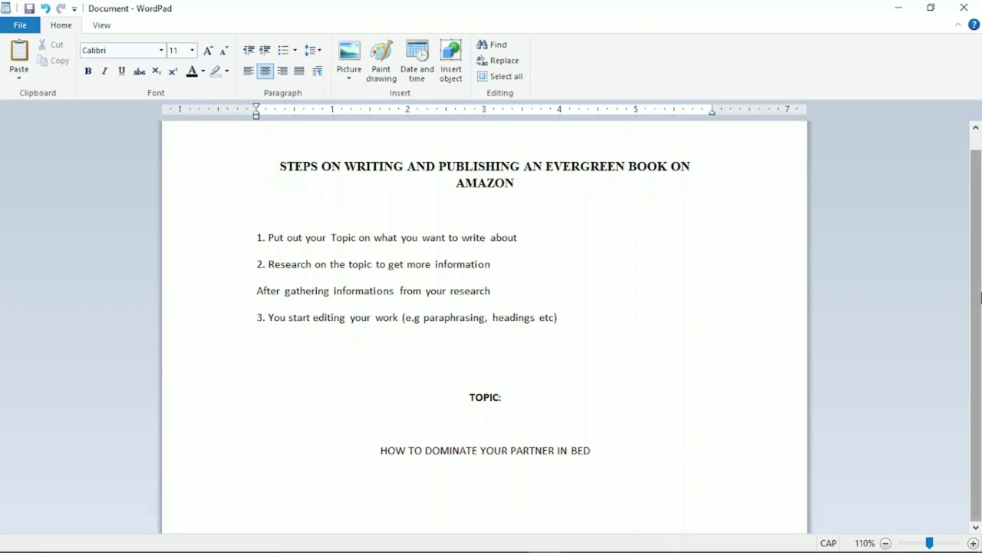
scroll(979, 224, "up", 1)
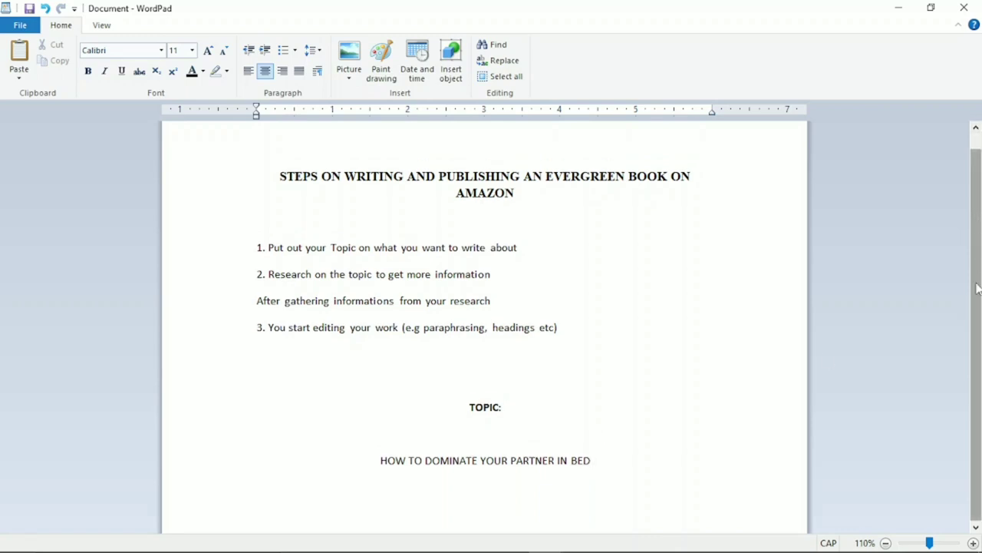
key("Return")
key("Return")
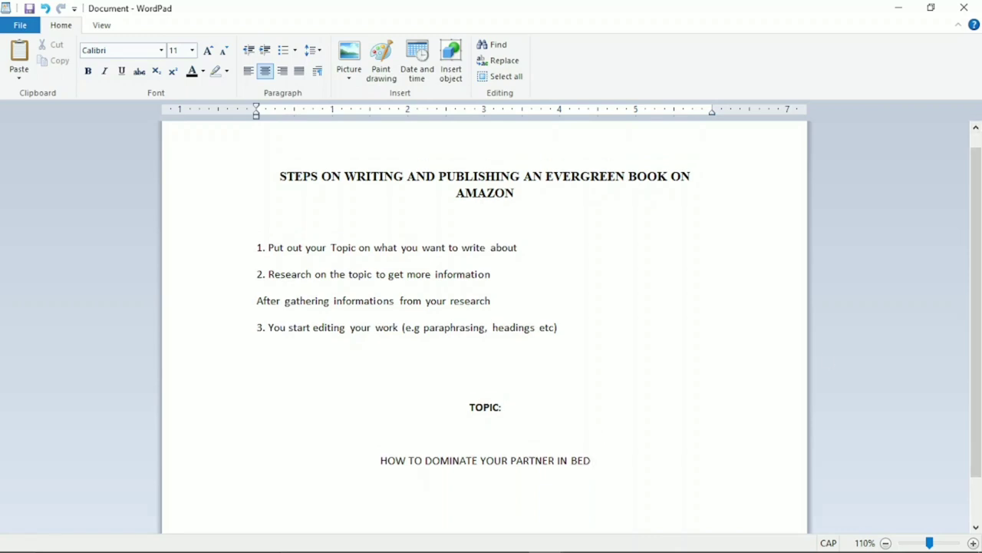
left_click(247, 71)
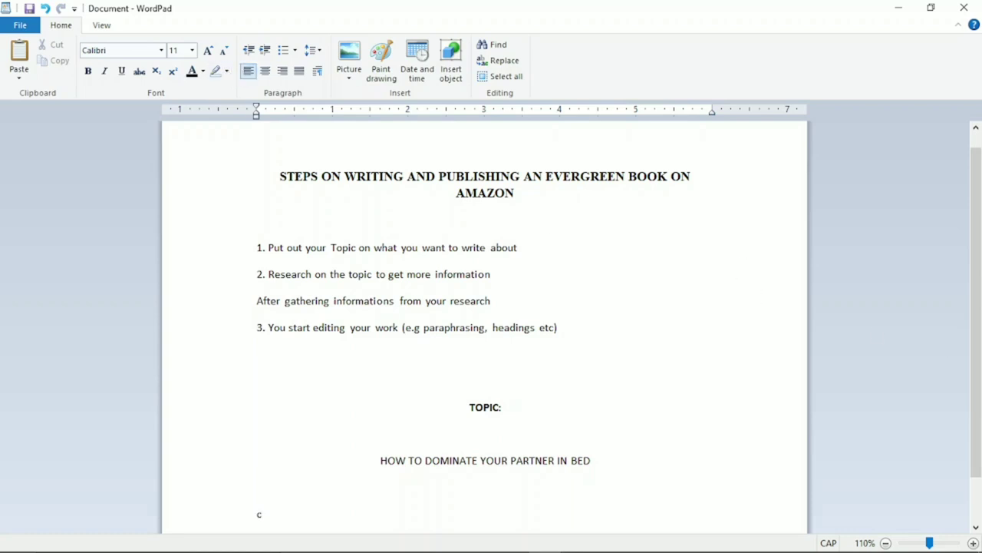
type("CHAPTER 1:")
key("BackSpace")
key("BackSpace")
key("BackSpace")
key("BackSpace")
key("BackSpace")
key("BackSpace")
key("BackSpace")
key("BackSpace")
key("BackSpace")
key("BackSpace")
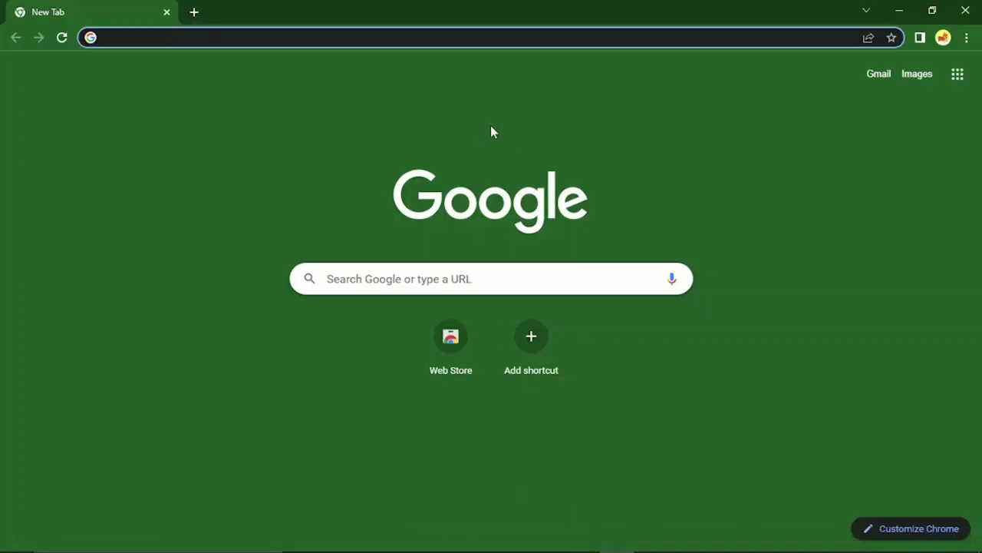
Switch to Chrome and search Google for "HOW TO DOMINATE YOUR PARTNER IN BED".
type("HOW TO BE DOMINANT IN THE BEDROOM")
key("shift+Left")
key("shift+Left")
key("shift+Left")
key("shift+Left")
key("shift+Left")
key("shift+Left")
key("shift+Left")
key("shift+Left")
key("shift+Left")
key("shift+Left")
key("shift+Left")
key("shift+Left")
key("shift+Left")
key("shift+Left")
key("shift+Left")
key("shift+Left")
key("shift+Left")
key("shift+Left")
key("shift+Left")
key("shift+Left")
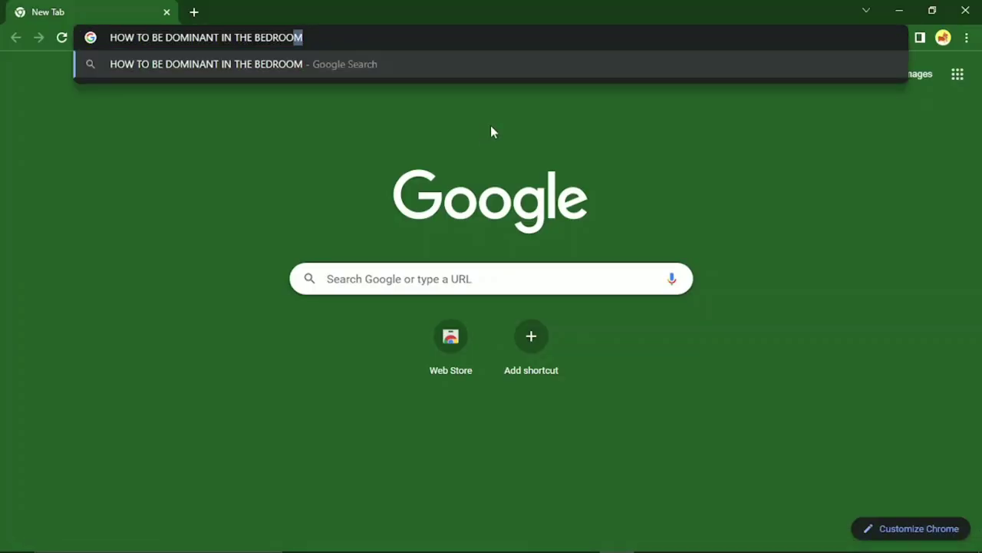
key("shift+Left")
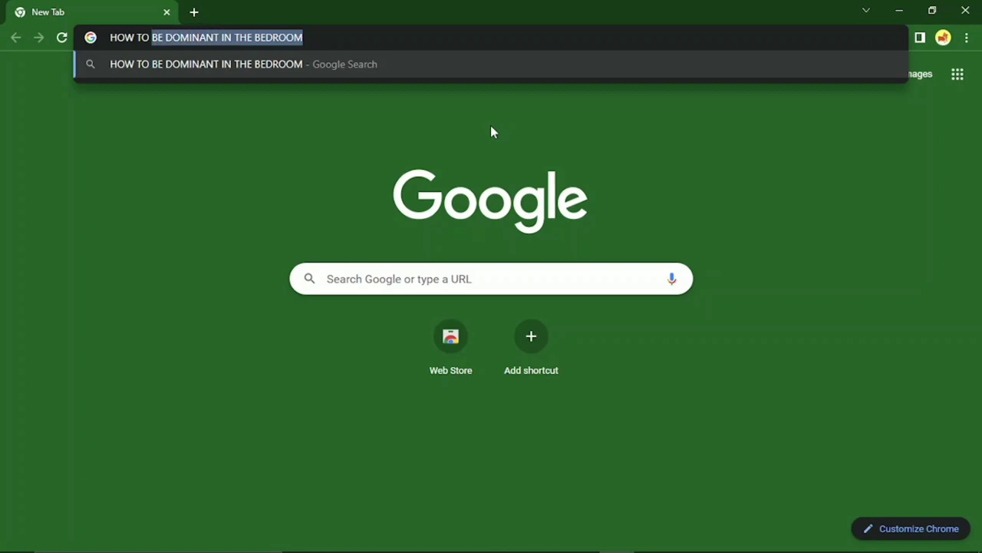
type("do")
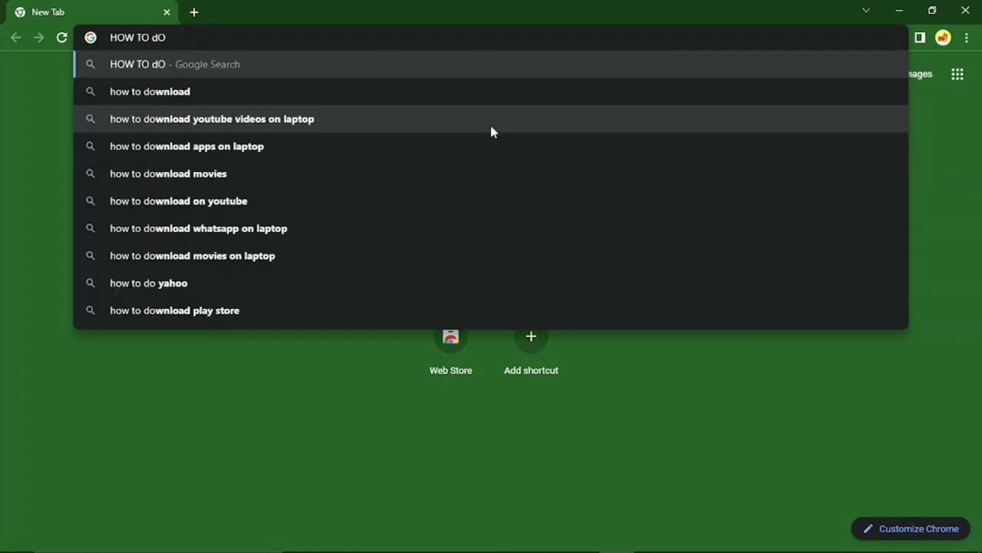
key("BackSpace")
key("BackSpace")
type("DOMI")
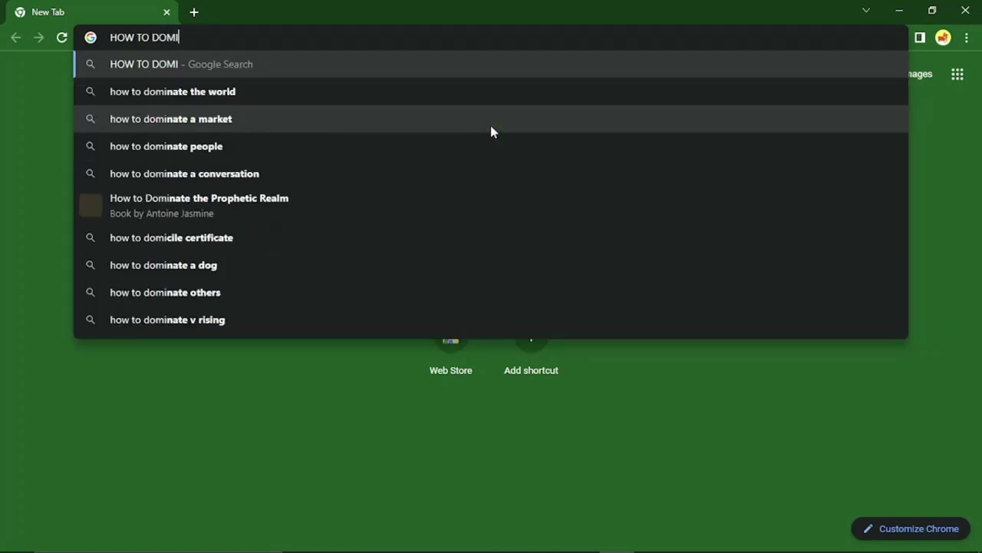
type("NATE ")
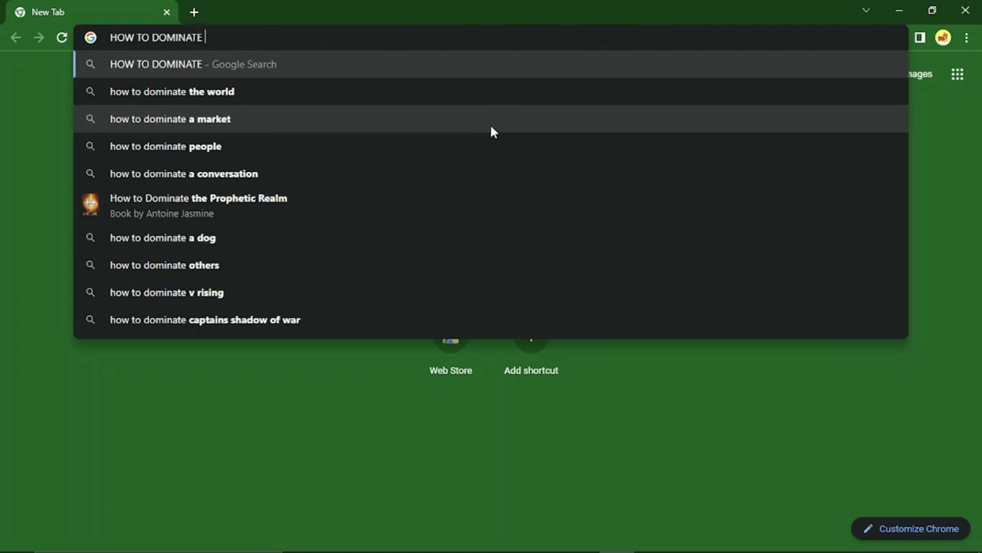
type("YOUR")
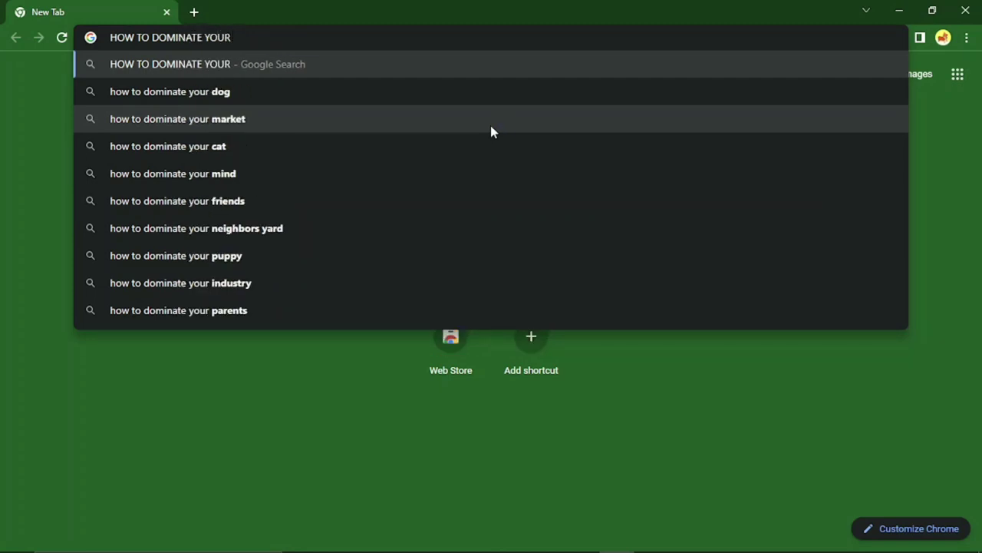
type(" PARTNER")
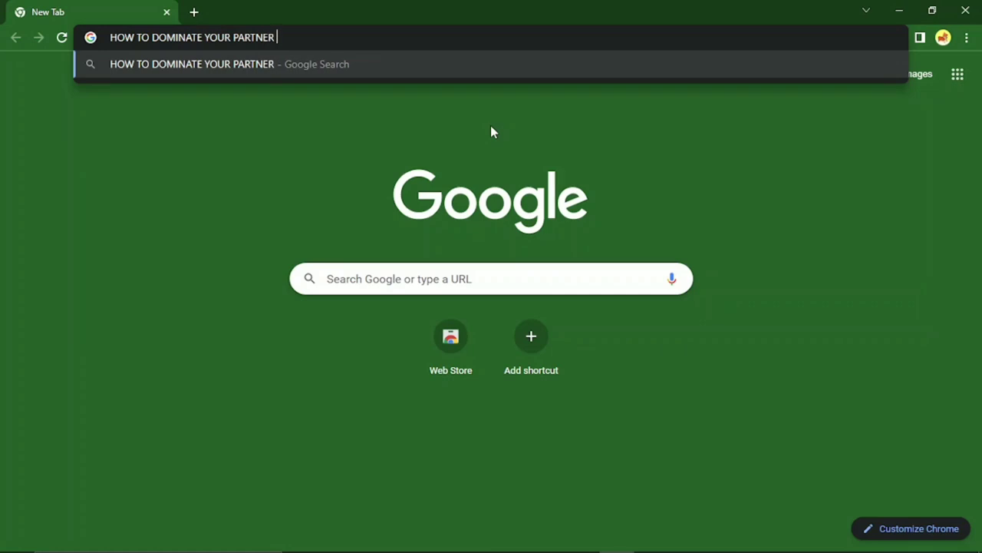
type(" IN BED")
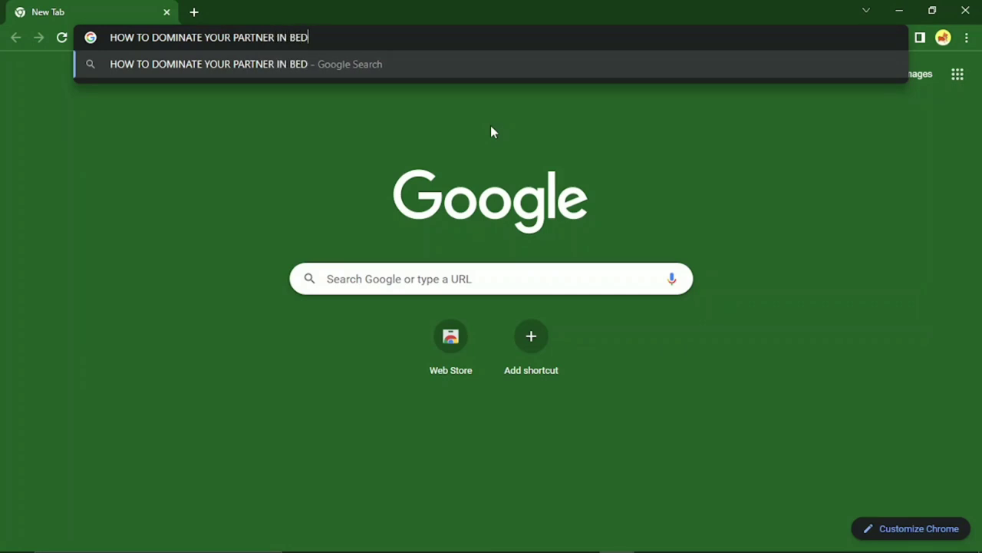
key("Return")
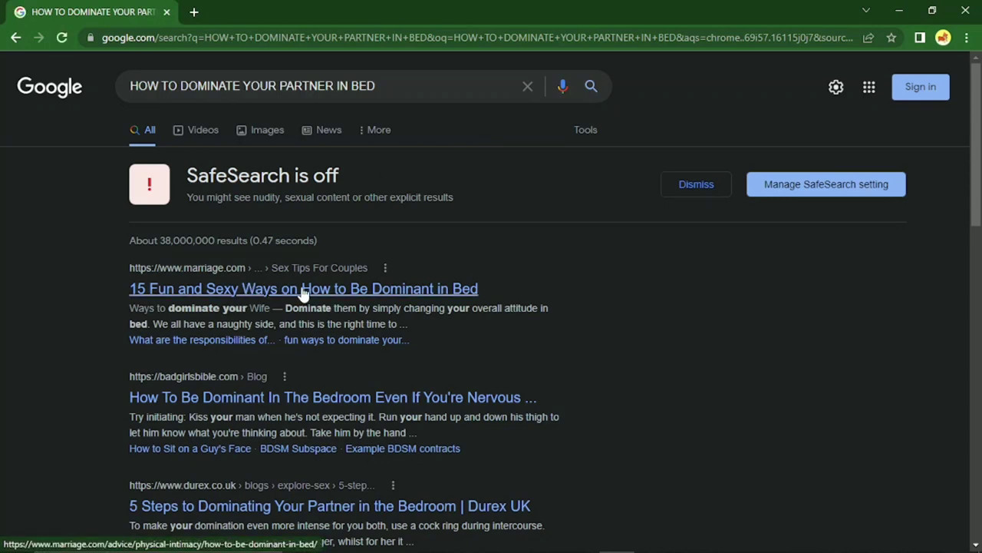
Dismiss the SafeSearch notice and open the badgirlsbible.com result on how to be dominant in the bedroom.
left_click(675, 186)
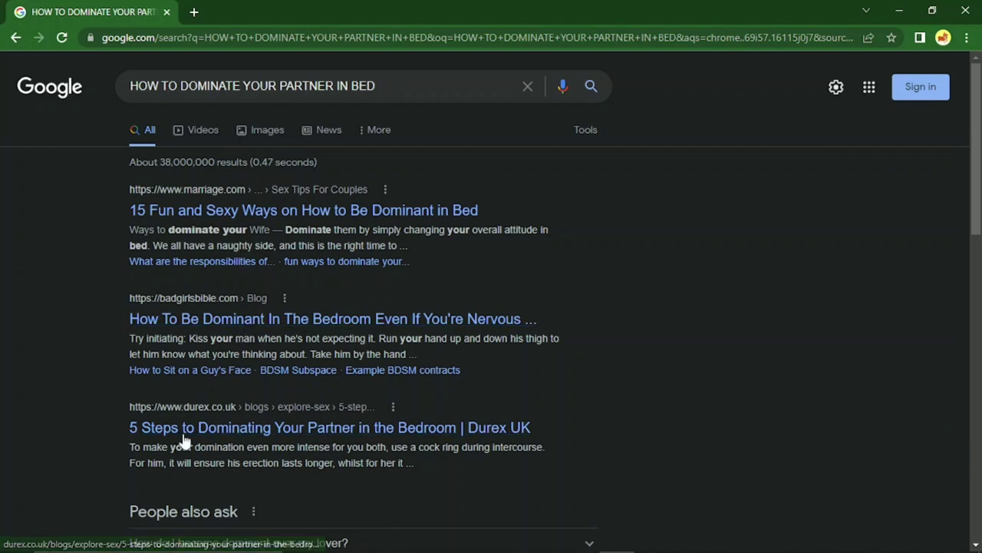
left_click(248, 324)
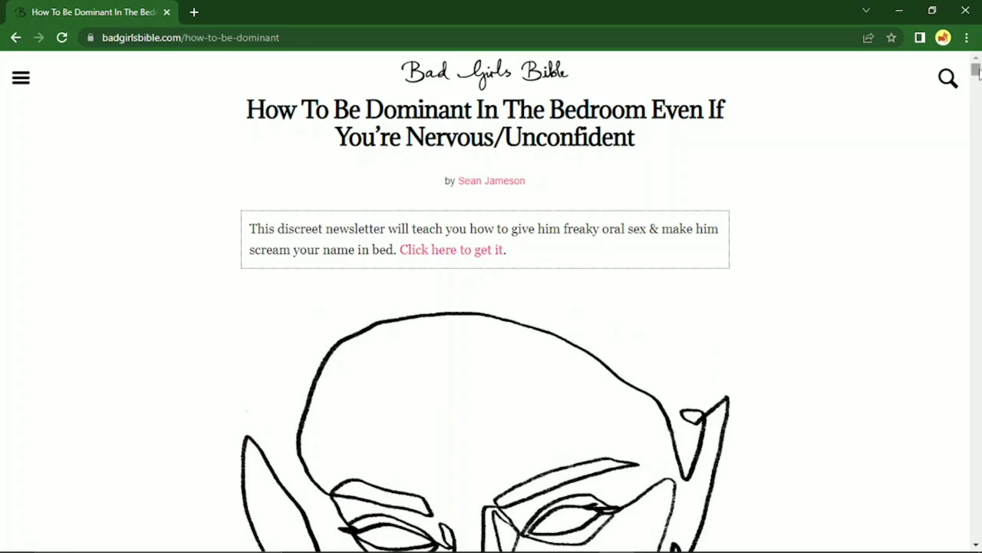
Copy the article's two opening paragraphs, from "Many people believe" through "adventurous in the bedroom".
scroll(978, 70, "down", 4)
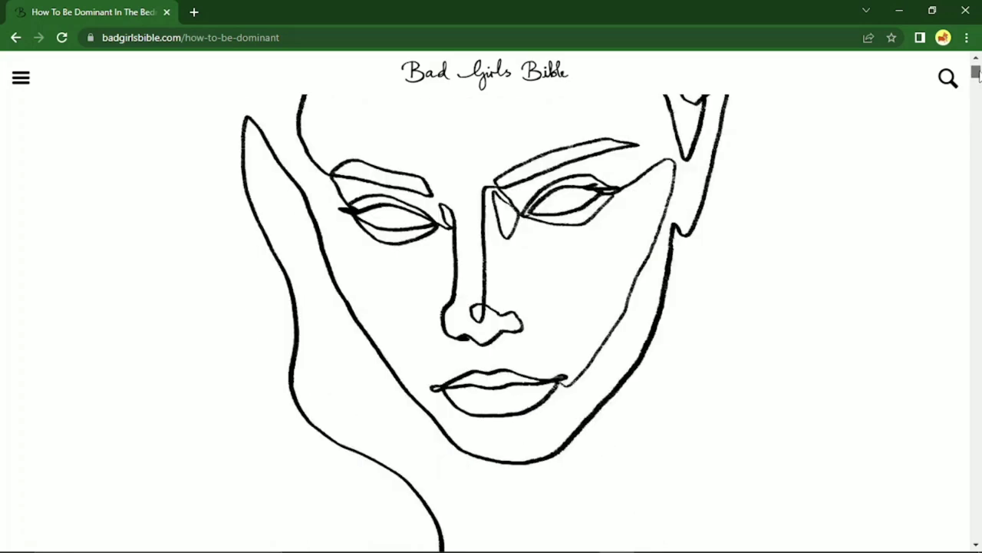
left_click_drag(977, 73, 978, 76)
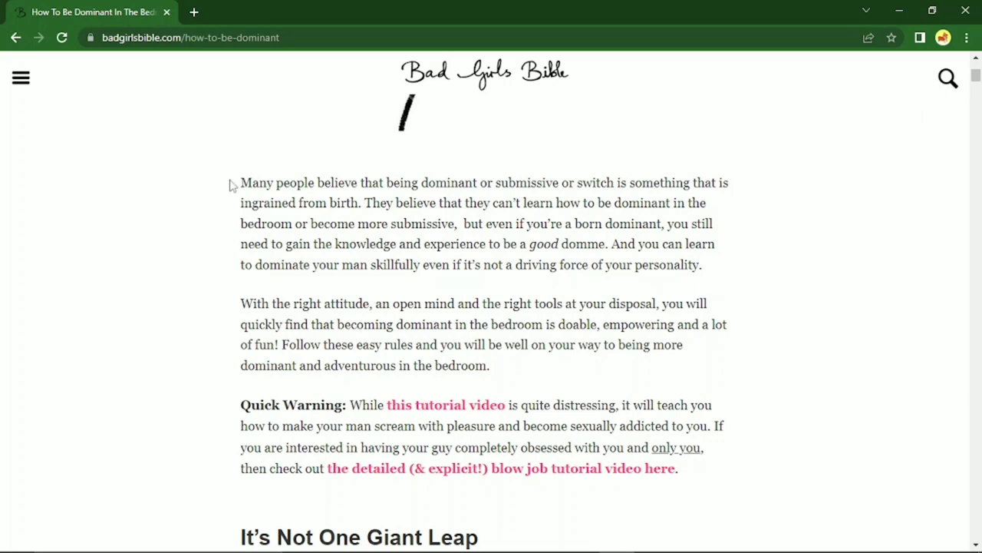
left_click_drag(230, 184, 489, 366)
key("ctrl+c")
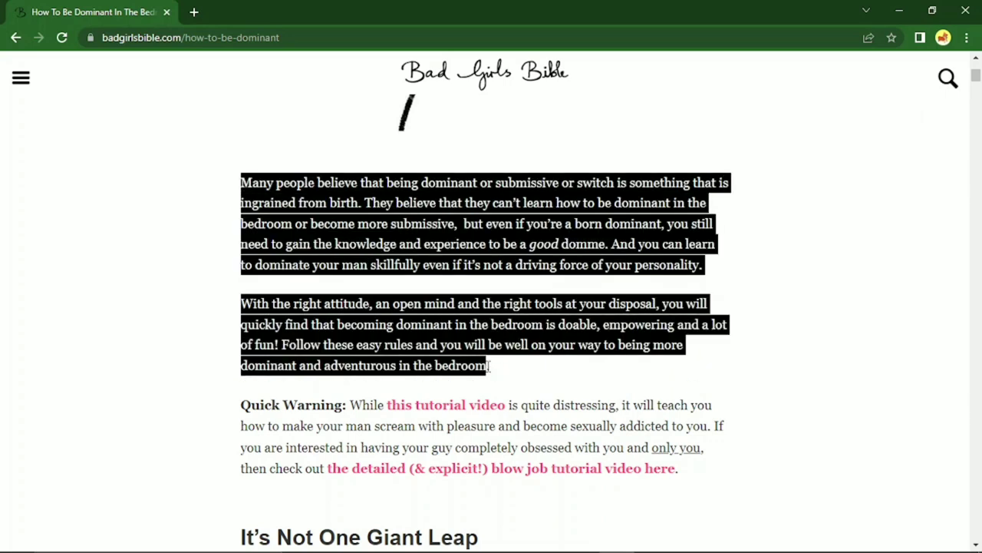
Switch to WordPad, paste the two copied paragraphs below the topic and add two line breaks after them.
mouse_move(491, 549)
key("alt+Tab")
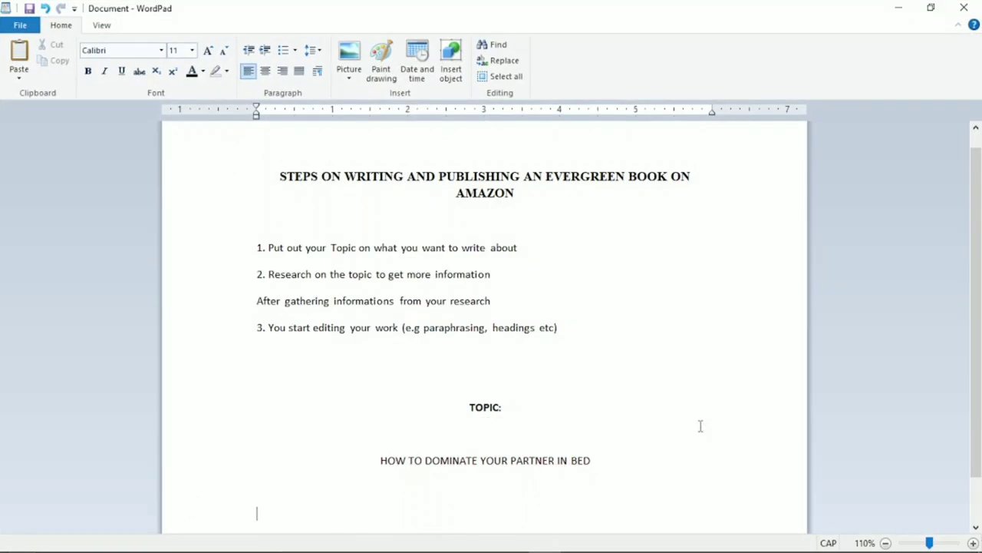
key("ctrl+v")
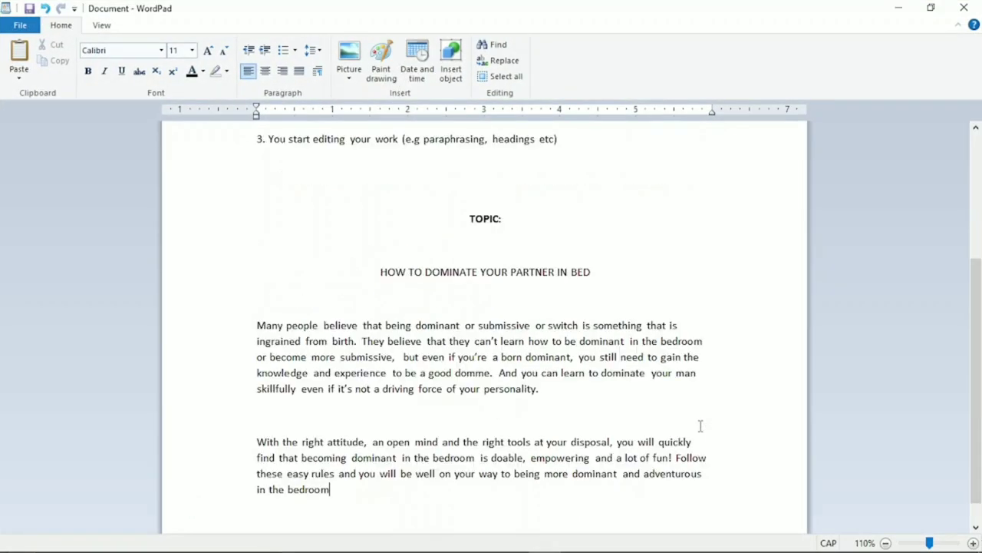
key("Return")
key("Return")
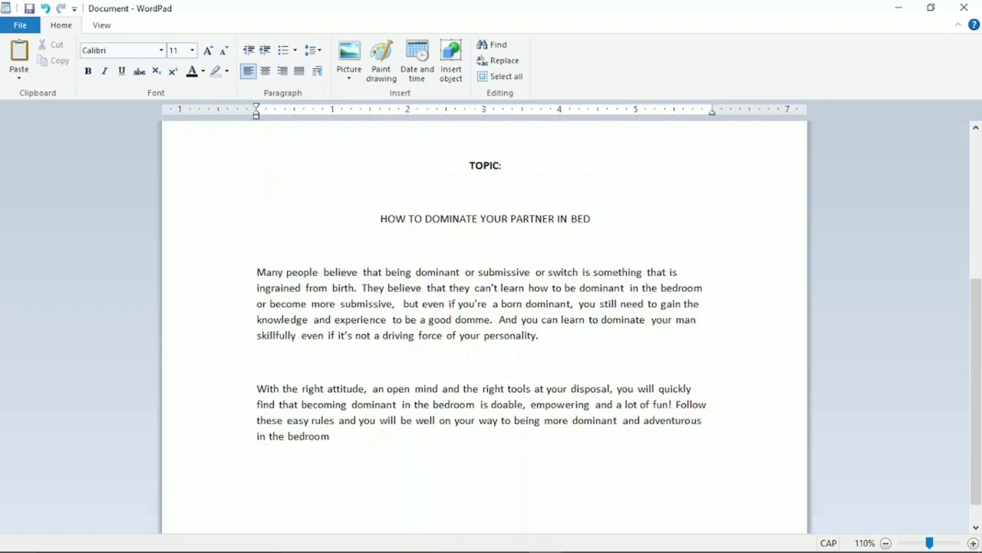
Switch to Chrome and copy the article text from the "It's Not One Giant Leap" heading through "example commands to give him.".
key("alt+Tab")
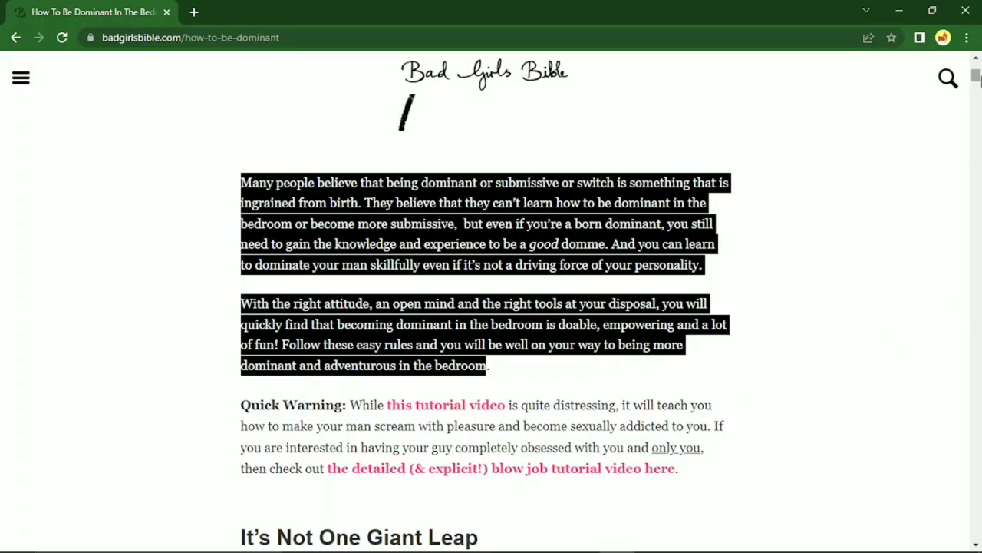
scroll(975, 77, "down", 4)
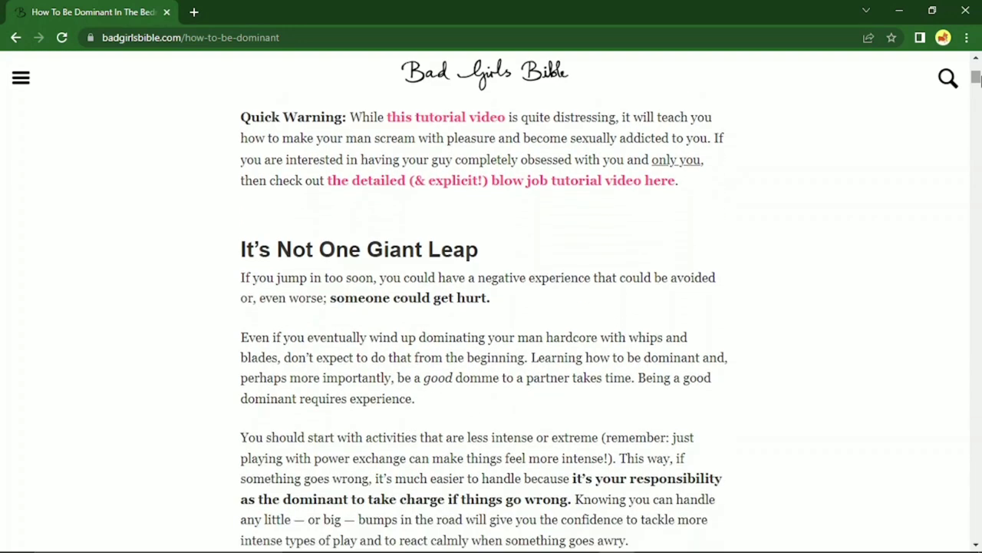
scroll(975, 76, "down", 1)
scroll(975, 76, "down", 1)
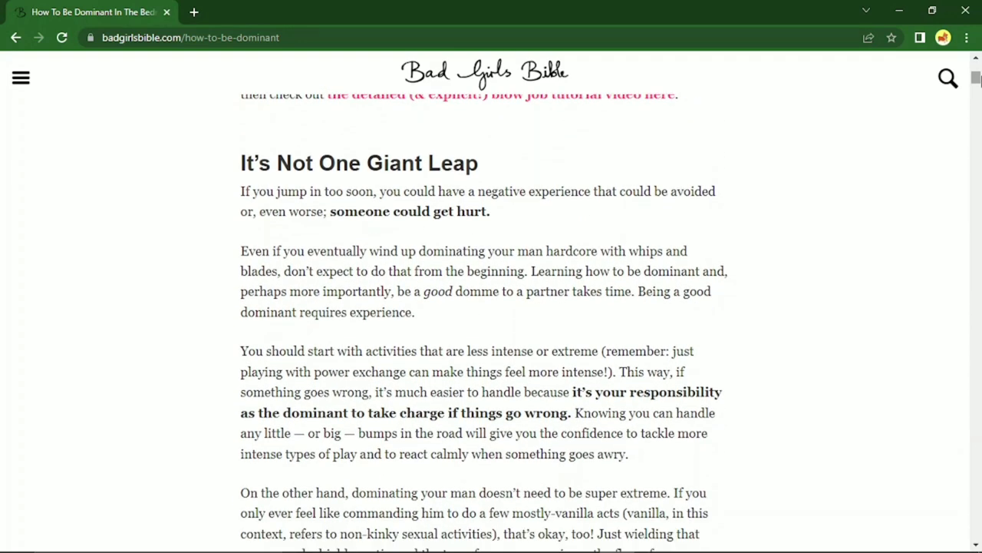
scroll(975, 77, "down", 1)
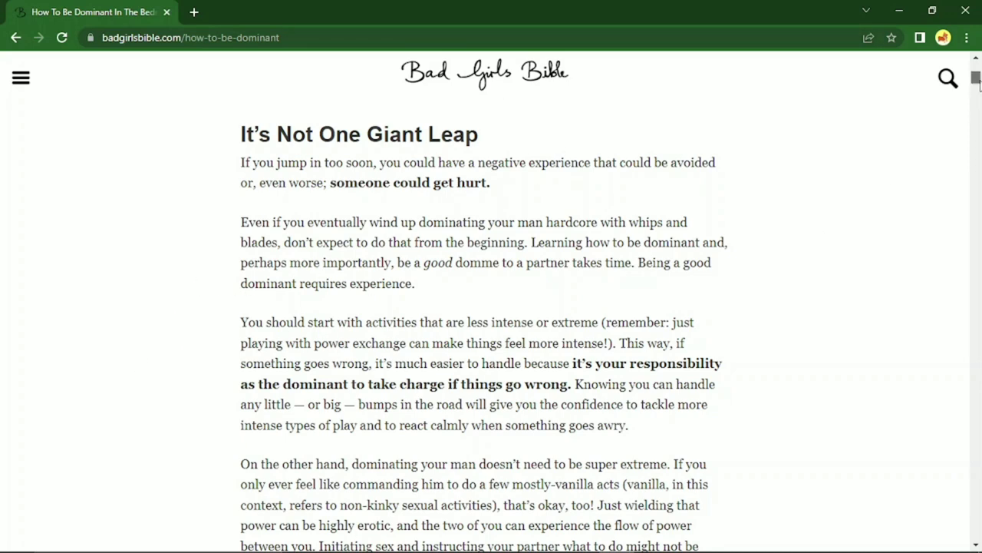
left_click_drag(976, 81, 976, 83)
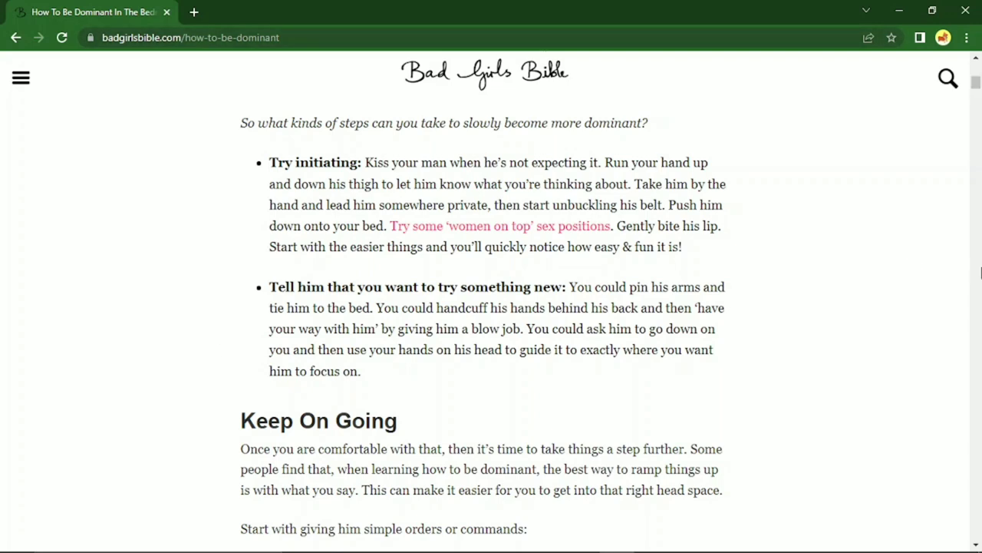
scroll(976, 80, "up", 15)
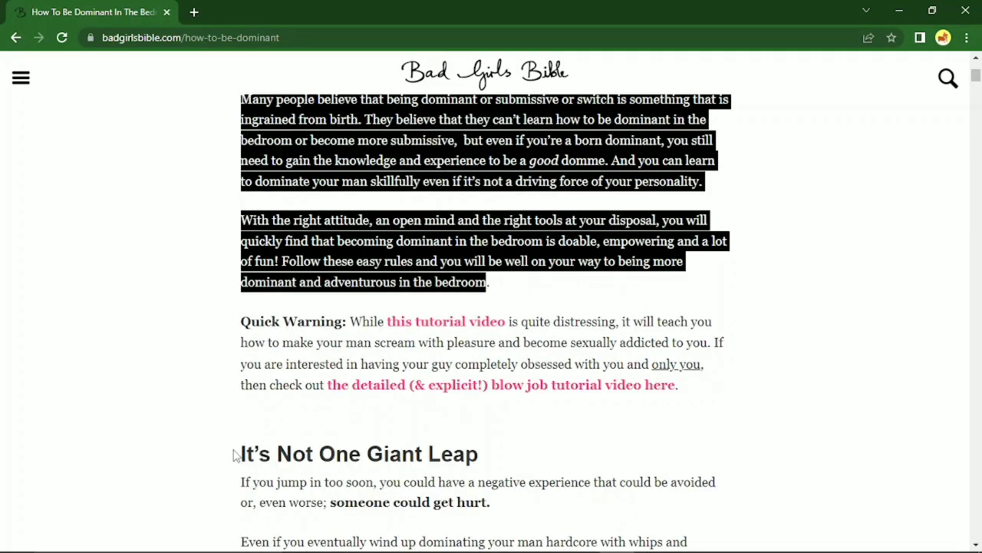
left_click_drag(235, 454, 634, 213)
left_click_drag(713, 132, 777, 218)
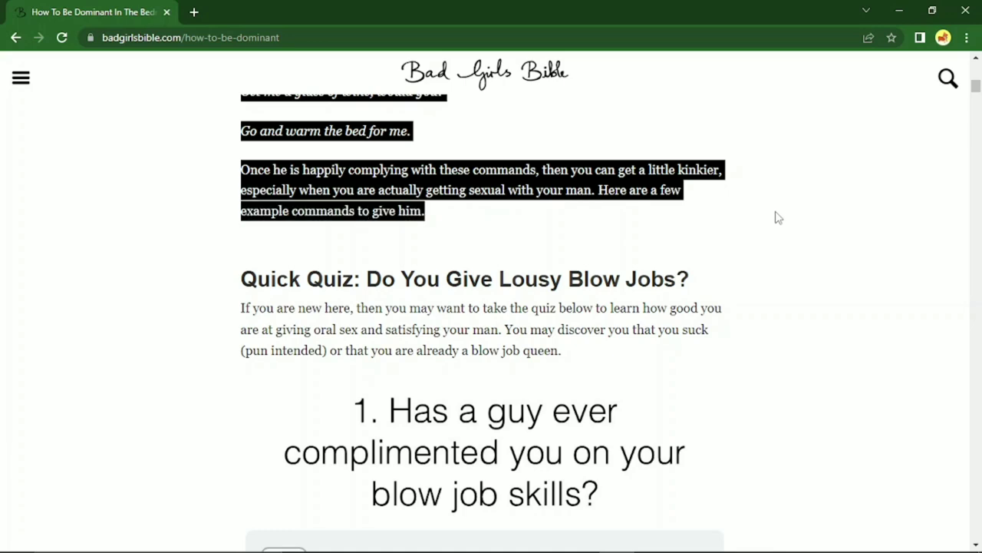
Switch to WordPad and paste the copied article section below the two introductory paragraphs.
key("alt+Tab")
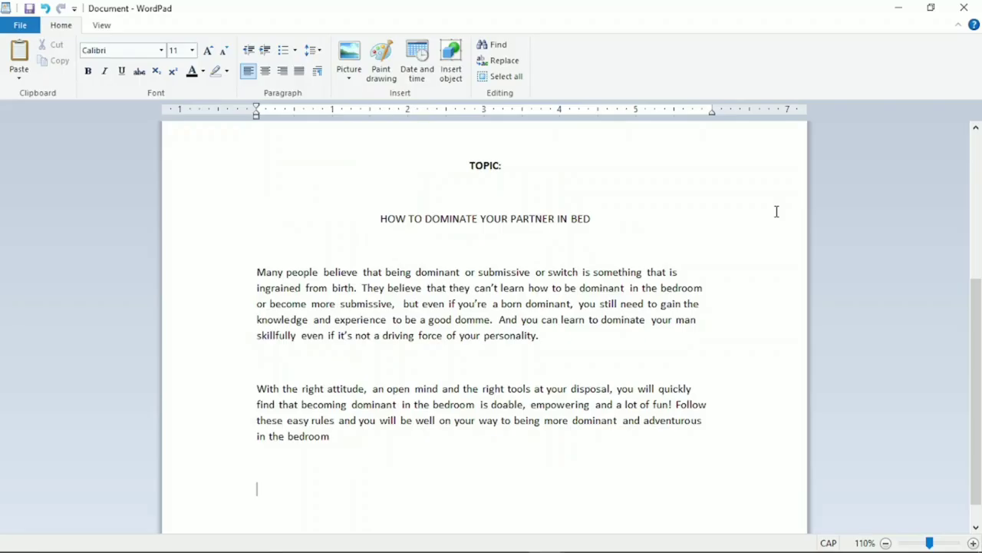
key("ctrl+v")
Switch to Chrome and copy the article text from the "Discover Your Flavor Of Domination" heading through "more dominant in bed.".
key("alt+Tab")
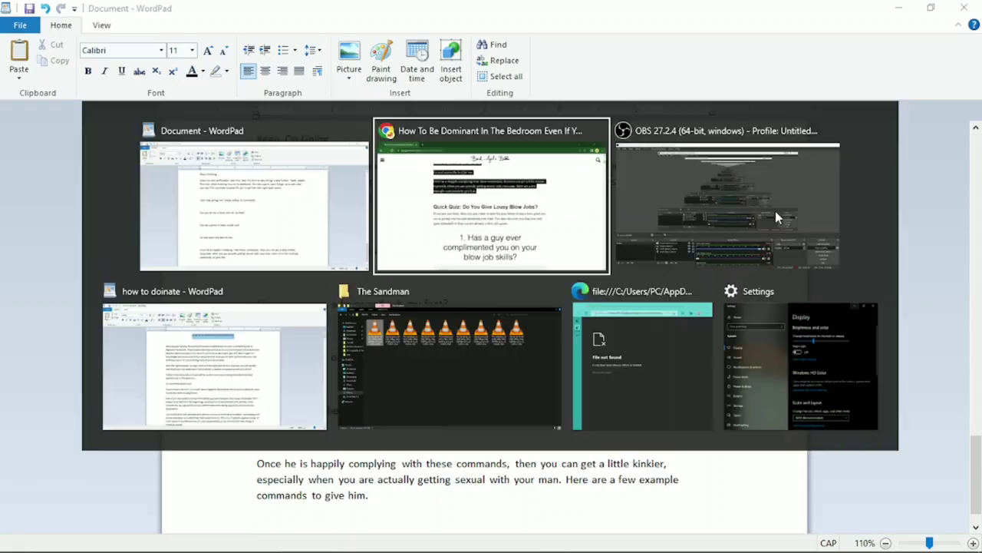
scroll(776, 218, "down", 3)
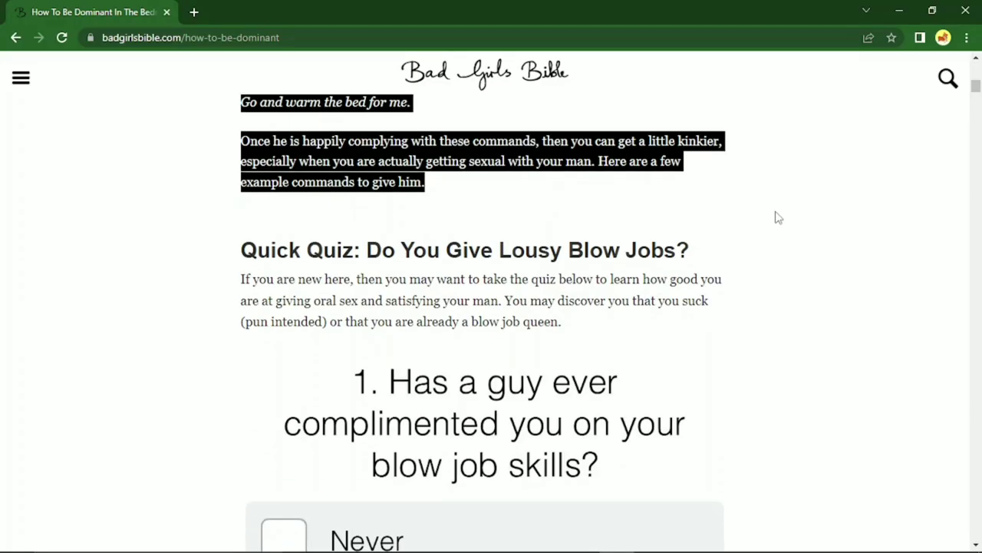
scroll(777, 218, "down", 3)
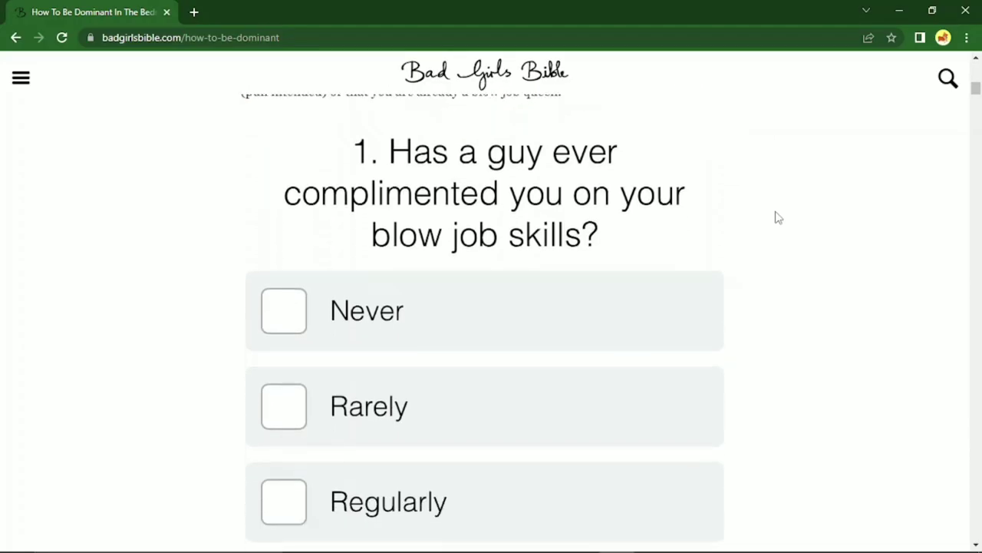
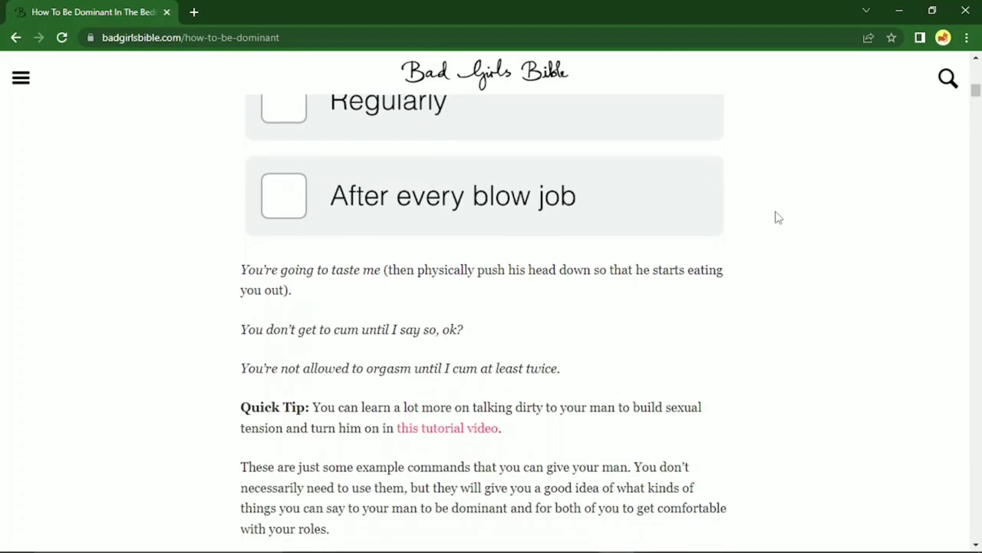
scroll(778, 217, "down", 1)
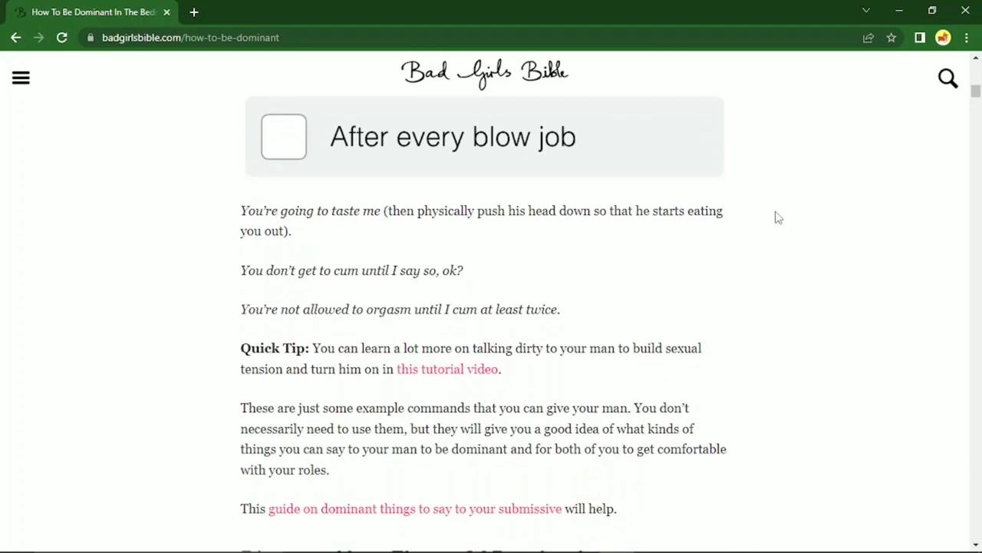
scroll(777, 218, "down", 2)
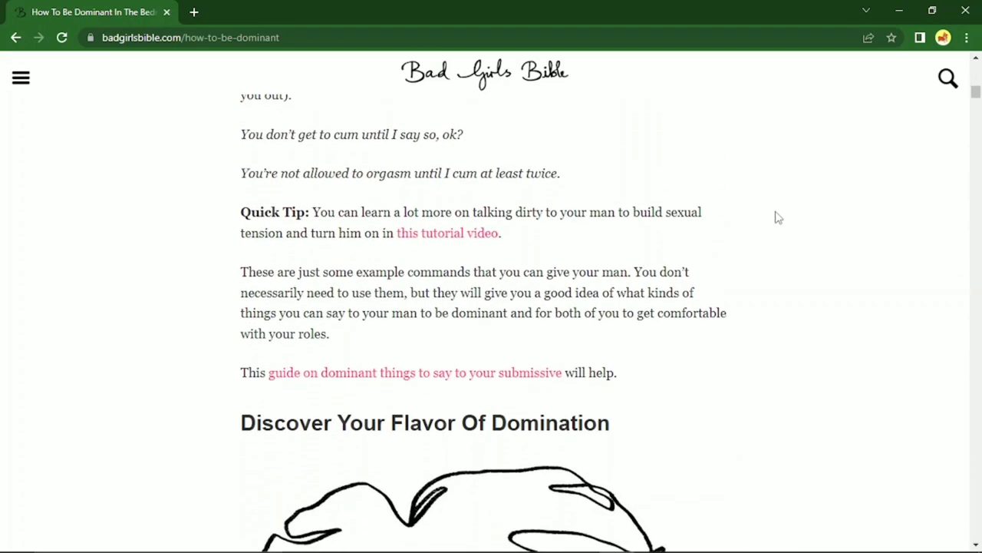
scroll(777, 218, "down", 3)
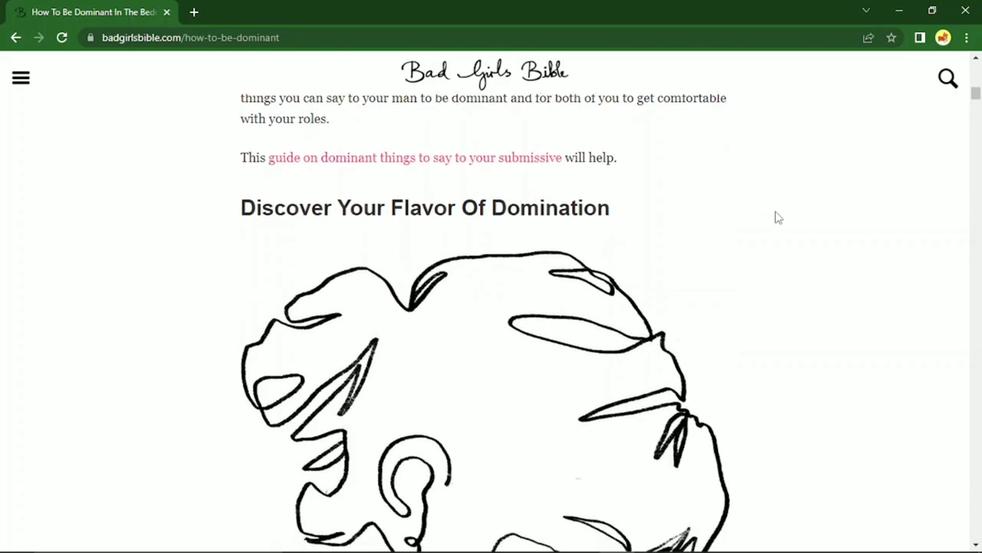
scroll(777, 218, "down", 5)
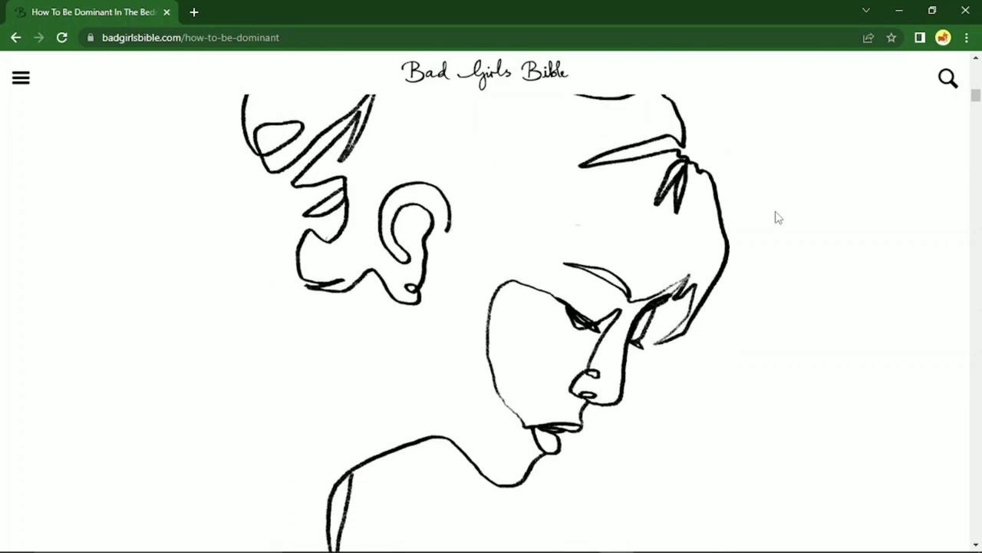
scroll(778, 218, "down", 1)
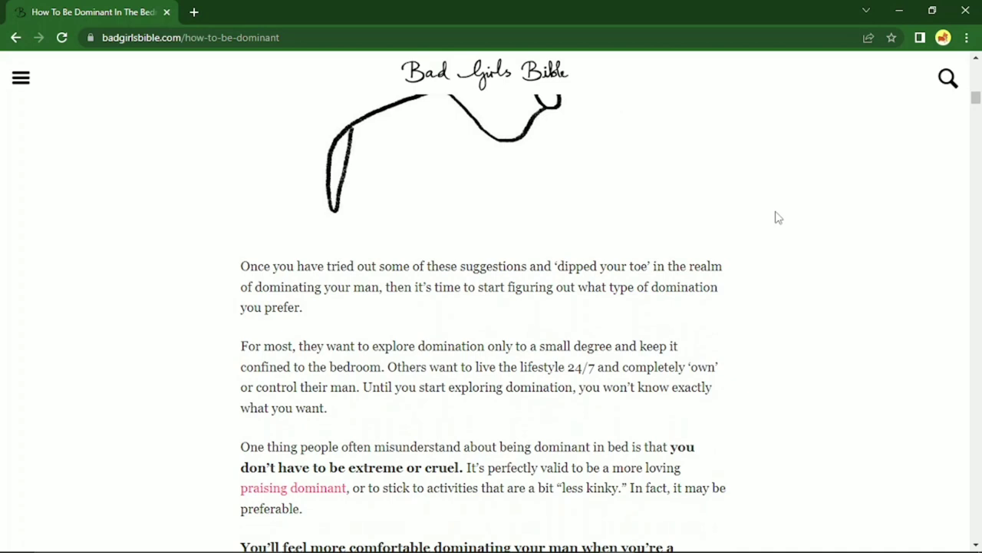
scroll(777, 218, "up", 8)
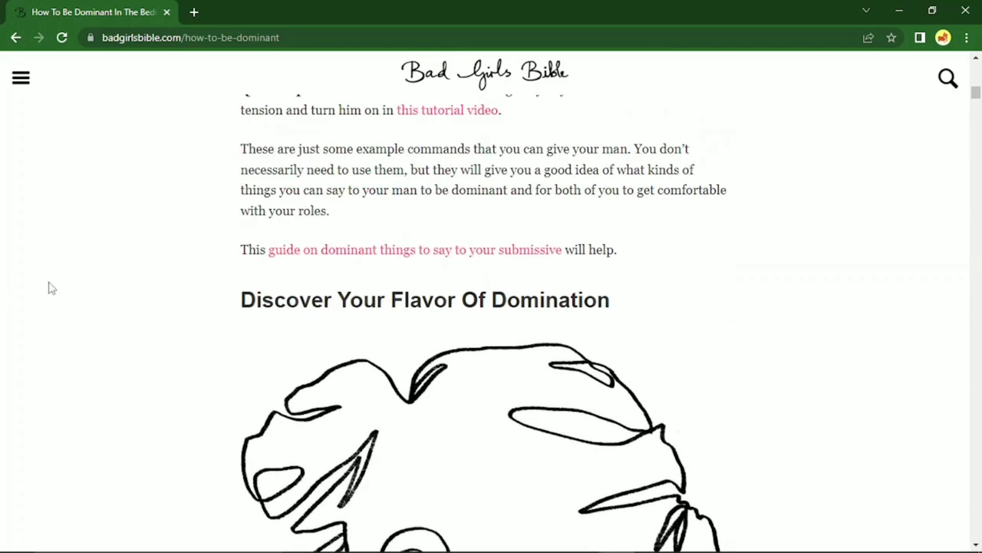
mouse_move(238, 302)
left_mouse_down()
mouse_move(457, 303)
mouse_move(613, 320)
mouse_move(704, 436)
mouse_move(715, 551)
mouse_move(733, 497)
mouse_move(737, 550)
mouse_move(741, 434)
mouse_move(764, 336)
mouse_move(783, 348)
left_mouse_up()
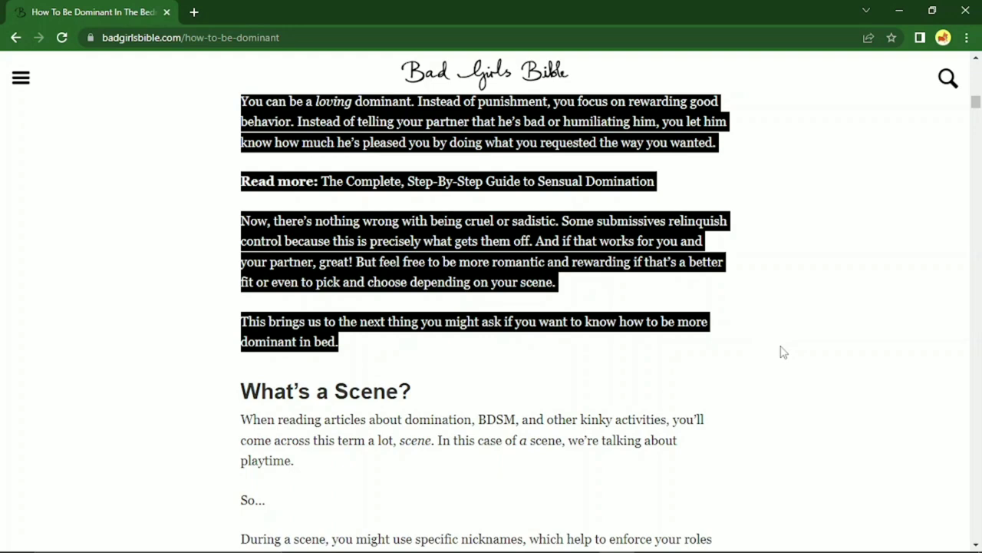
Switch to WordPad and paste the copied "Discover Your Flavor Of Domination" section on a new line at the document's end.
key("alt+Tab")
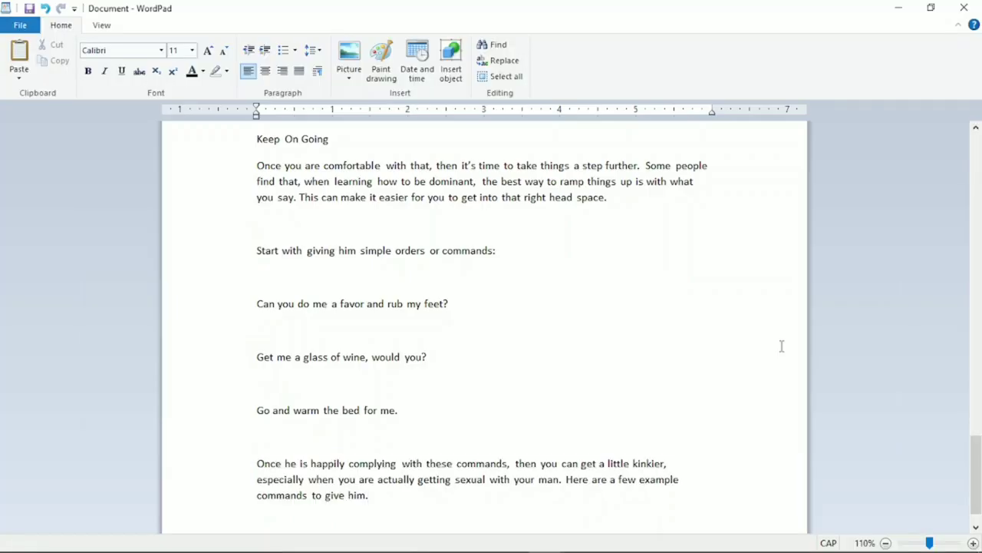
key("Return")
key("ctrl+v")
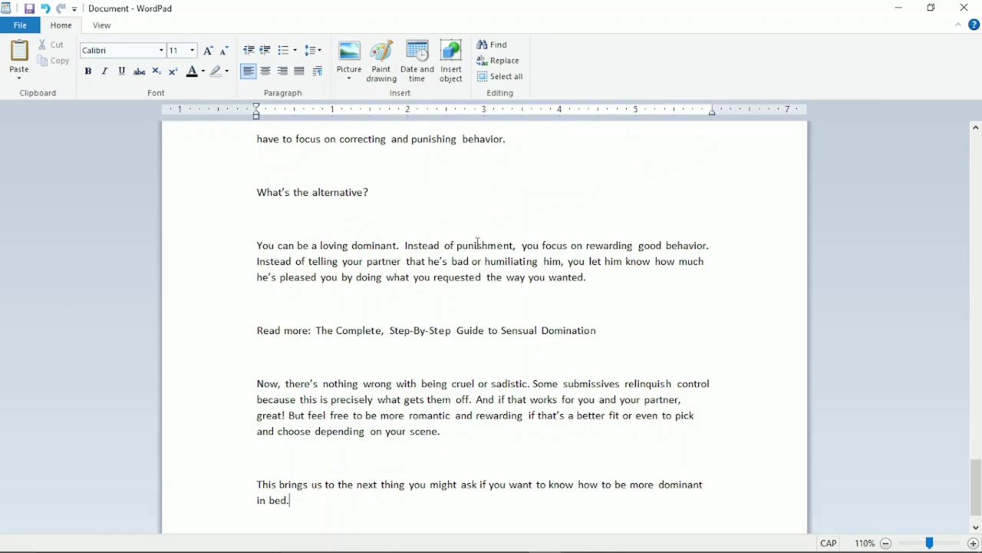
Switch to Chrome and copy the article section from the "What's a Scene?" heading through "anything super intense.".
key("alt+Tab")
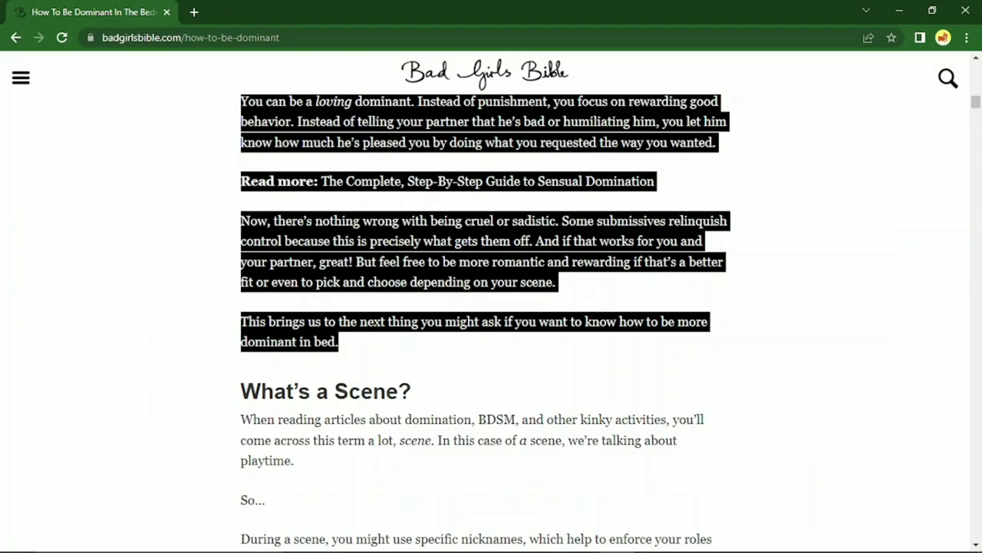
left_click(243, 387)
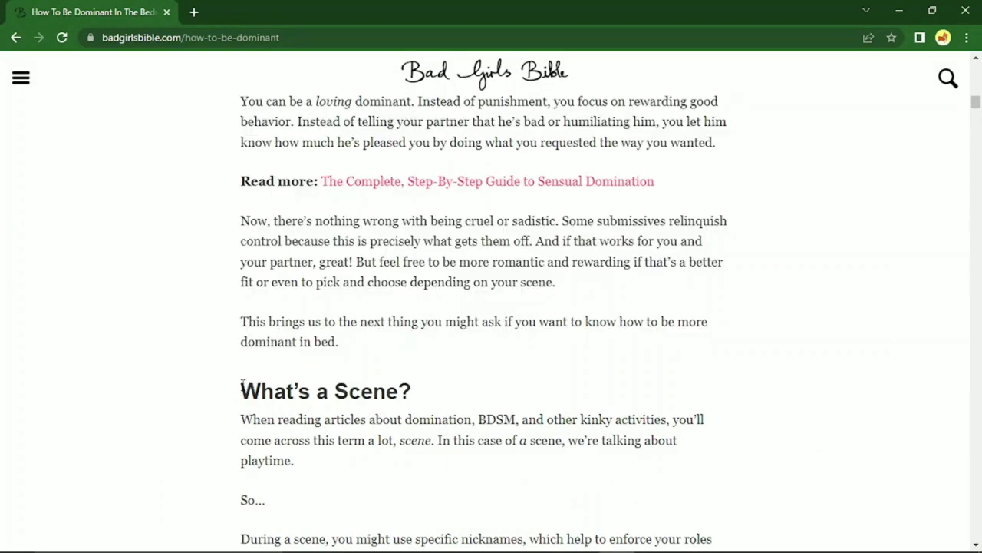
left_click_drag(241, 391, 614, 364)
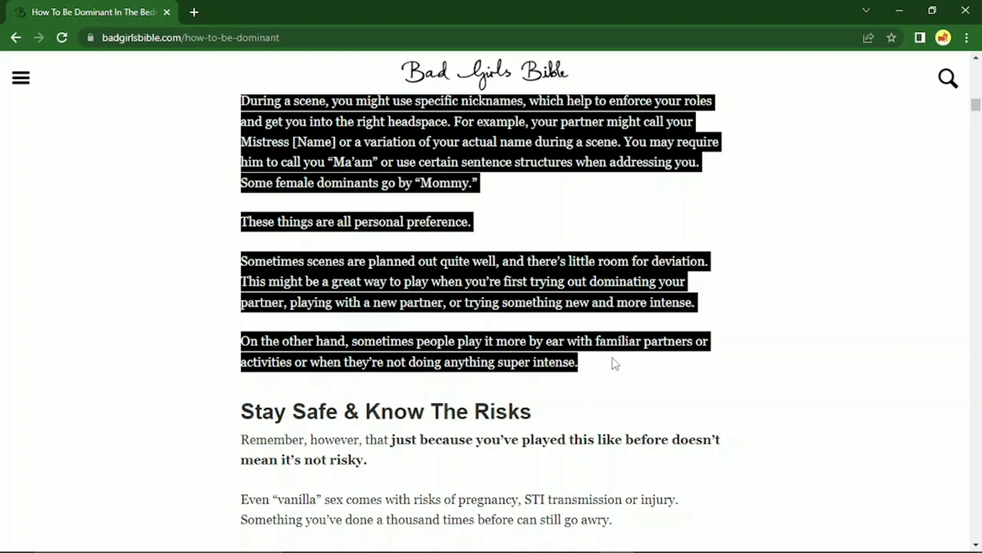
Switch to WordPad, add two line breaks at the document's end and paste the copied "What's a Scene?" section.
key("alt+Tab")
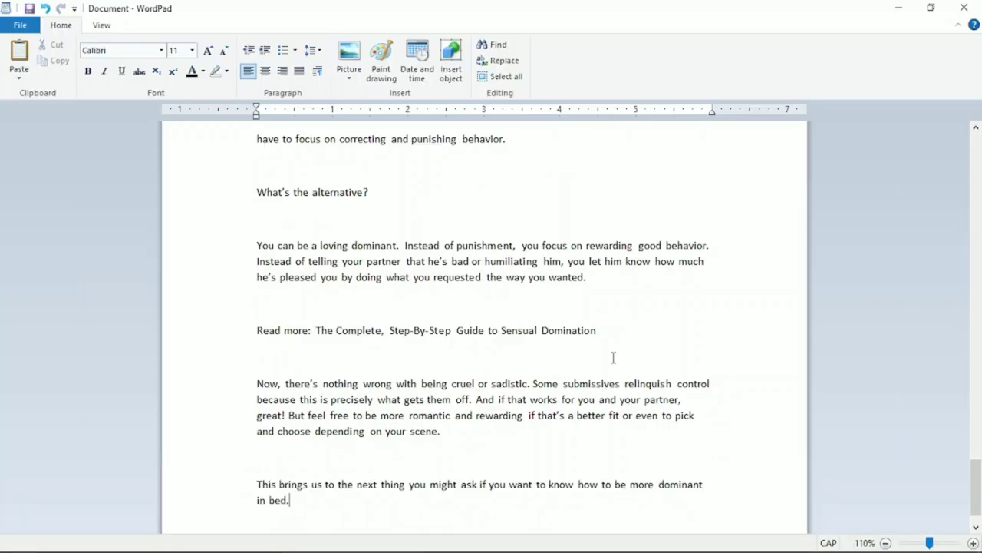
key("Return")
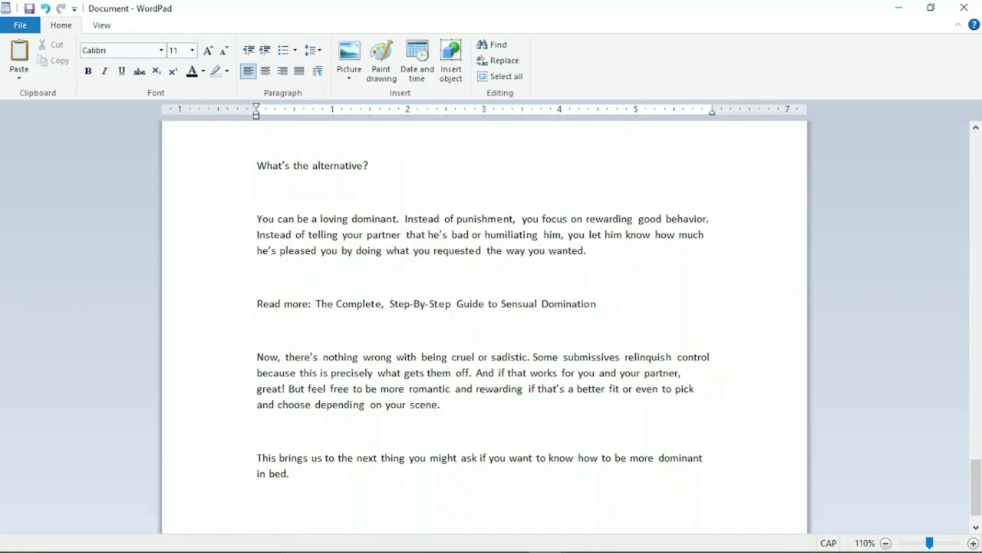
key("Return")
key("ctrl+v")
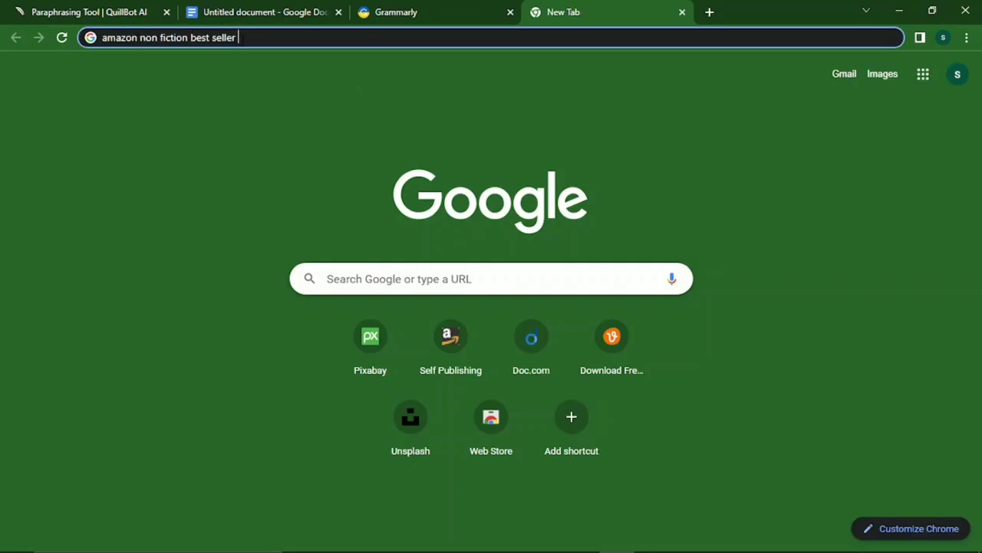
Search Google for "amazon non fiction best seller", open Best Sellers in Kindle Nonfiction Singles and keep the current delivery location.
key("Return")
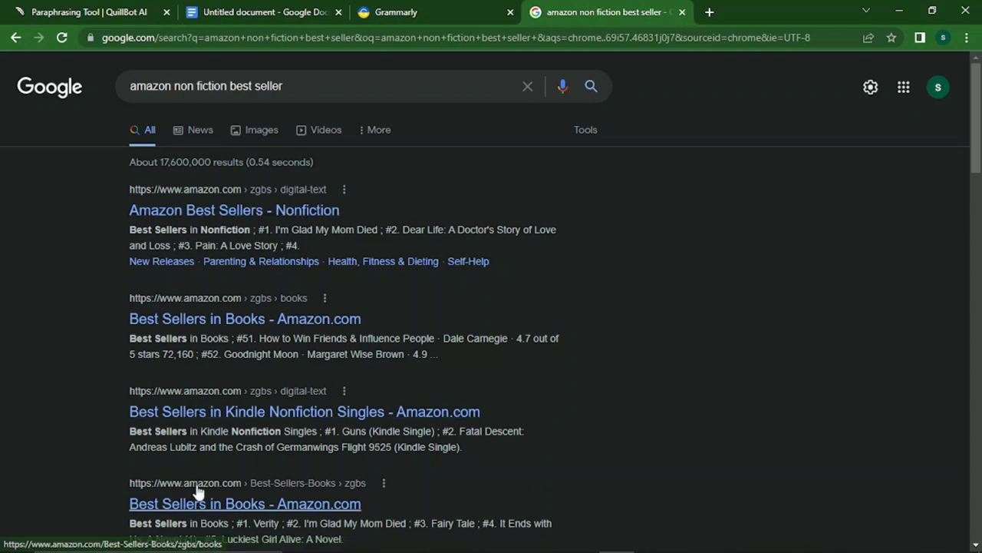
left_click(207, 418)
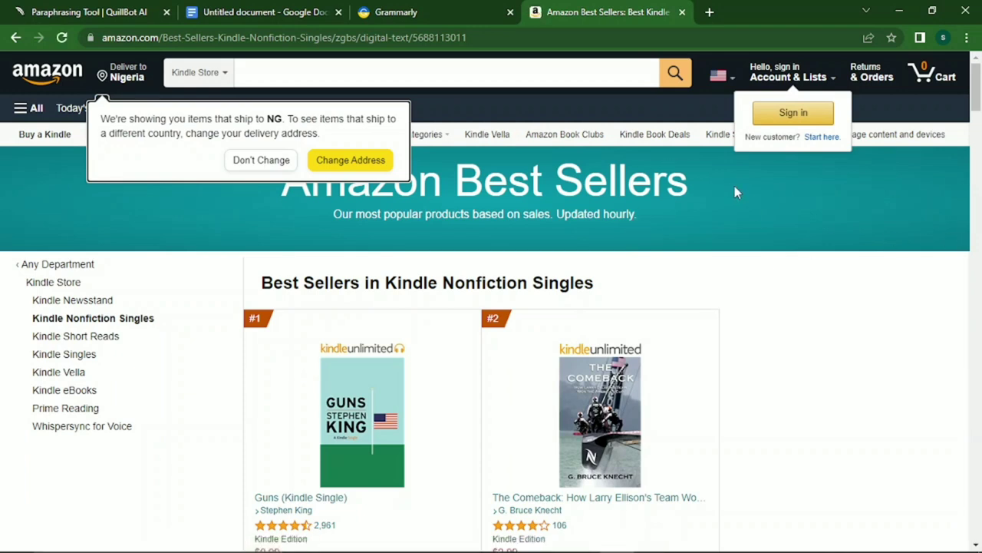
left_click(261, 161)
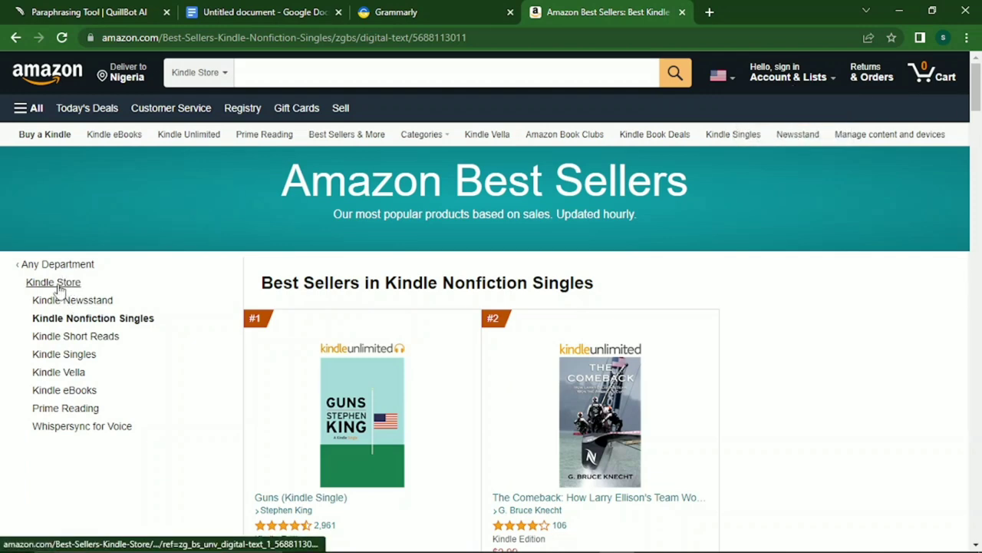
Browse the Kindle Store best sellers down to Kindle eBooks, and open the Kindle Books storefront.
left_click(57, 286)
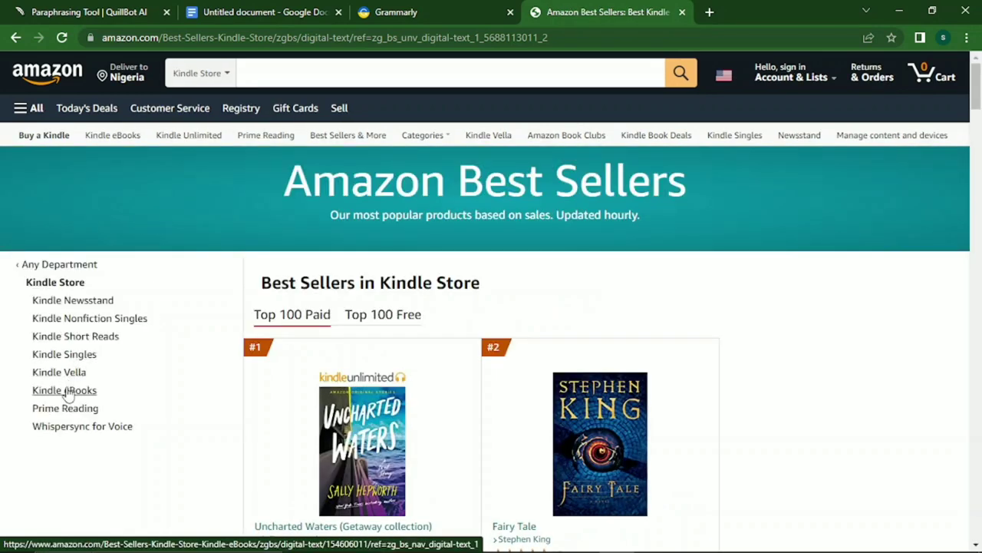
left_click(67, 391)
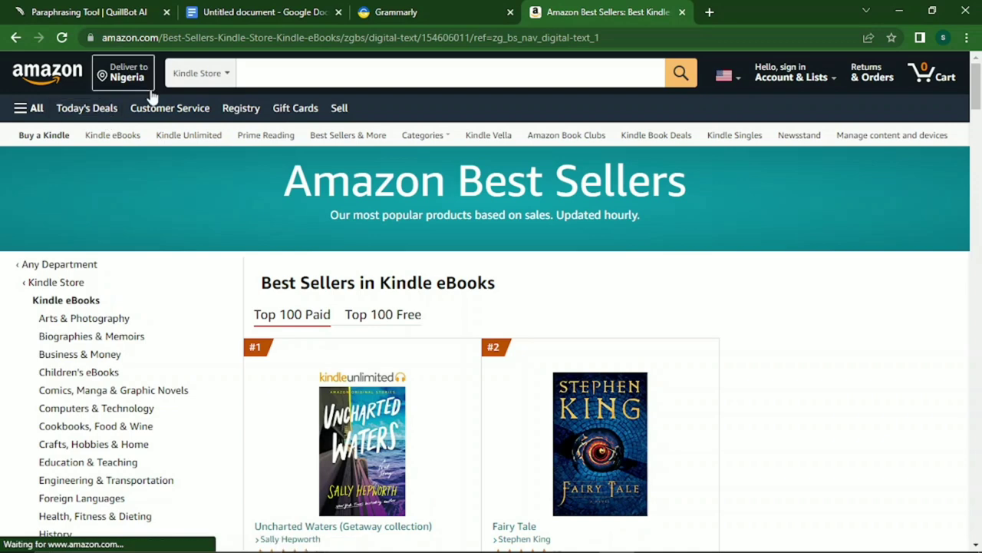
left_click(115, 137)
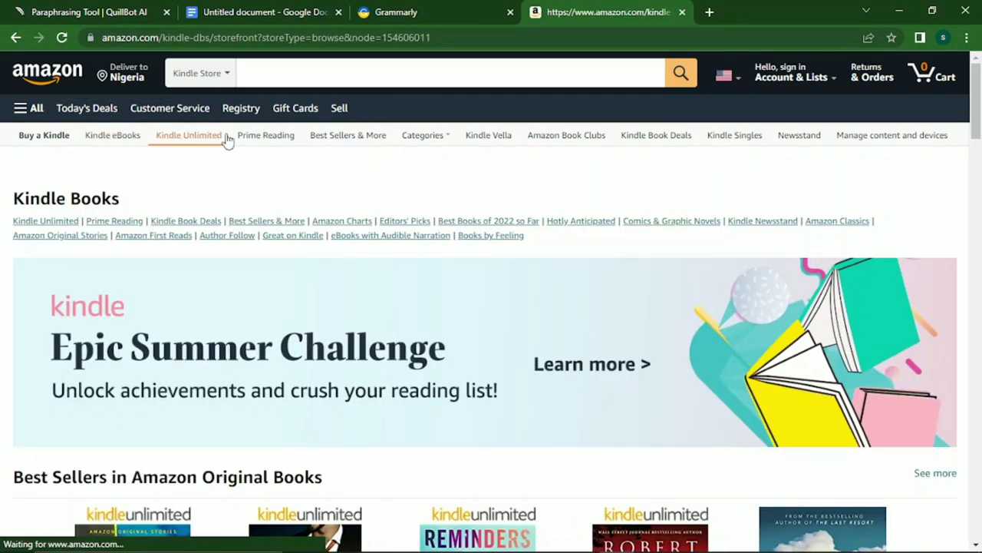
scroll(976, 135, "down", 1)
left_click_drag(976, 135, 977, 107)
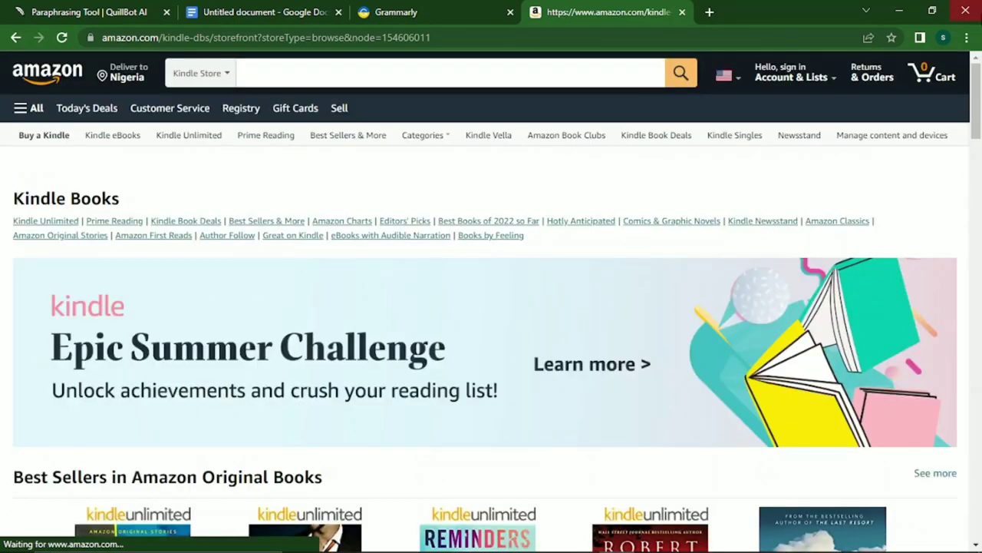
Search the Kindle Store for "love" and look over the results page.
left_click(506, 78)
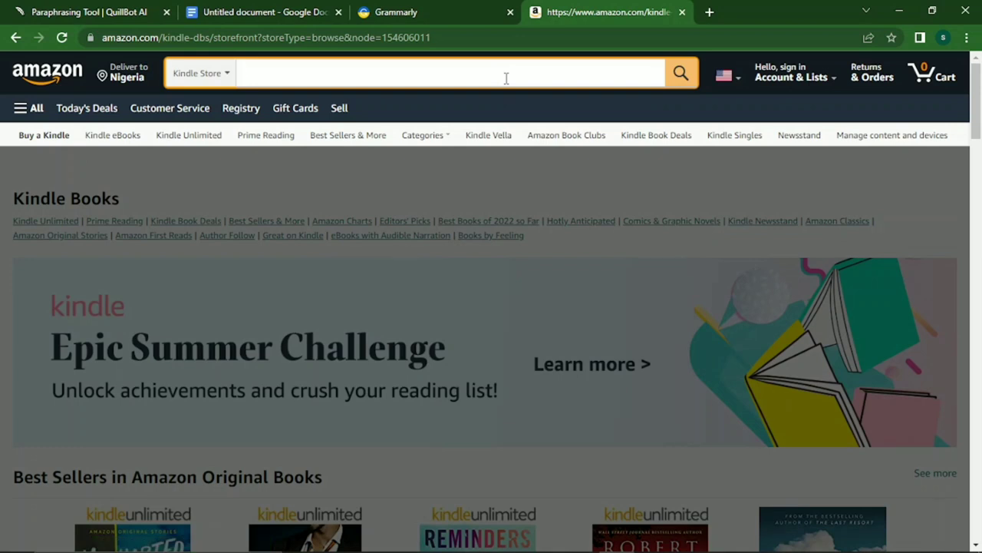
type("lo")
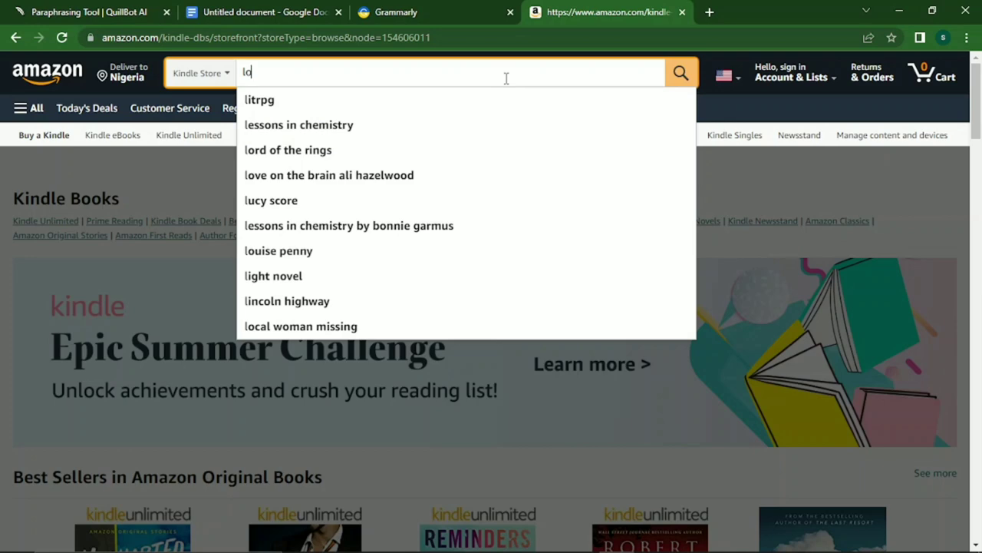
type("ve")
key("Return")
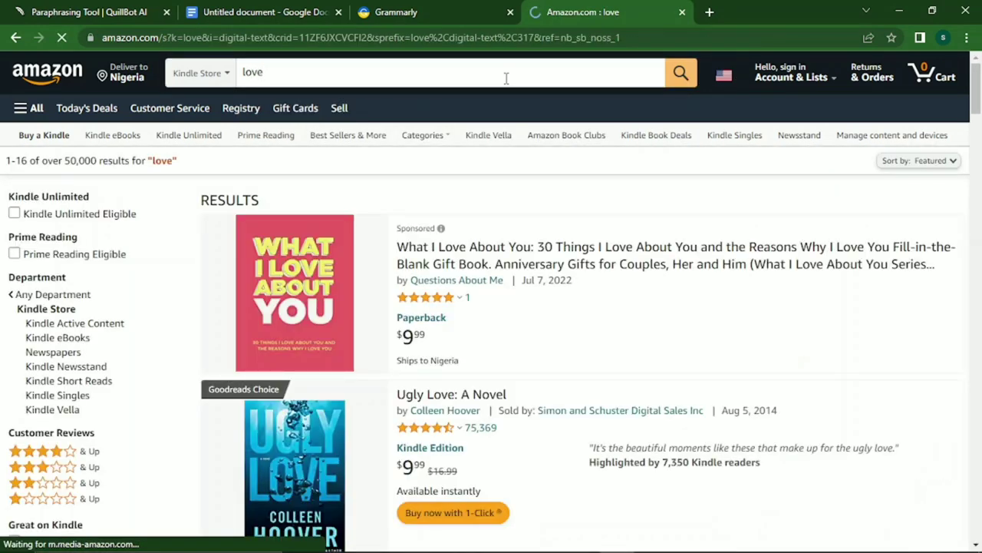
left_click(64, 296)
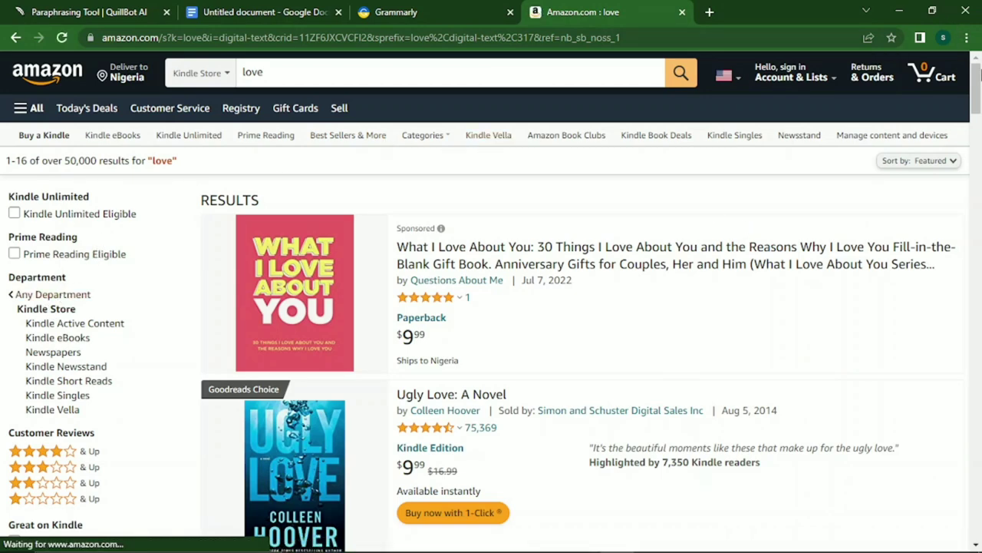
left_click_drag(977, 73, 974, 95)
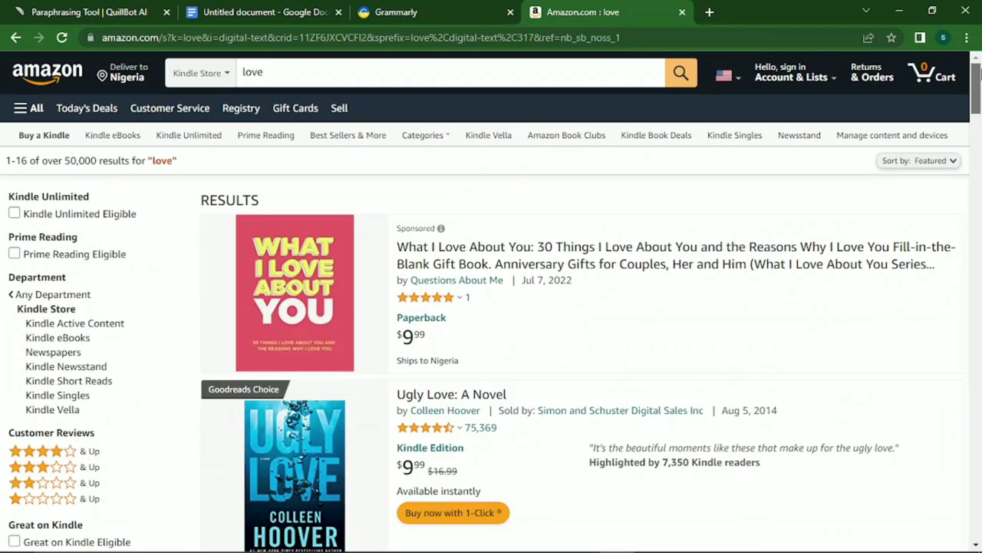
Search the Kindle Store for "how to save your dying relationship" and look over the listed books.
left_click(305, 76)
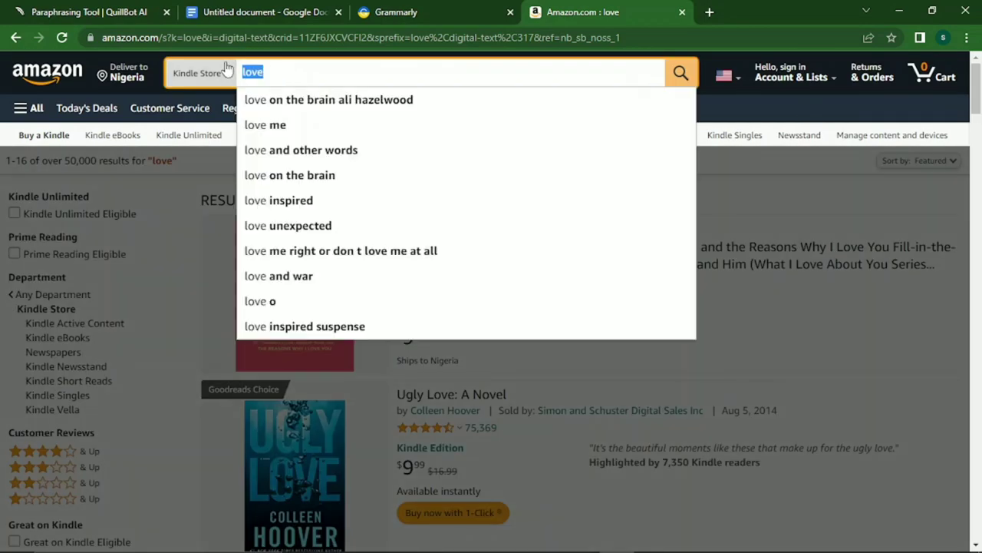
type("how t")
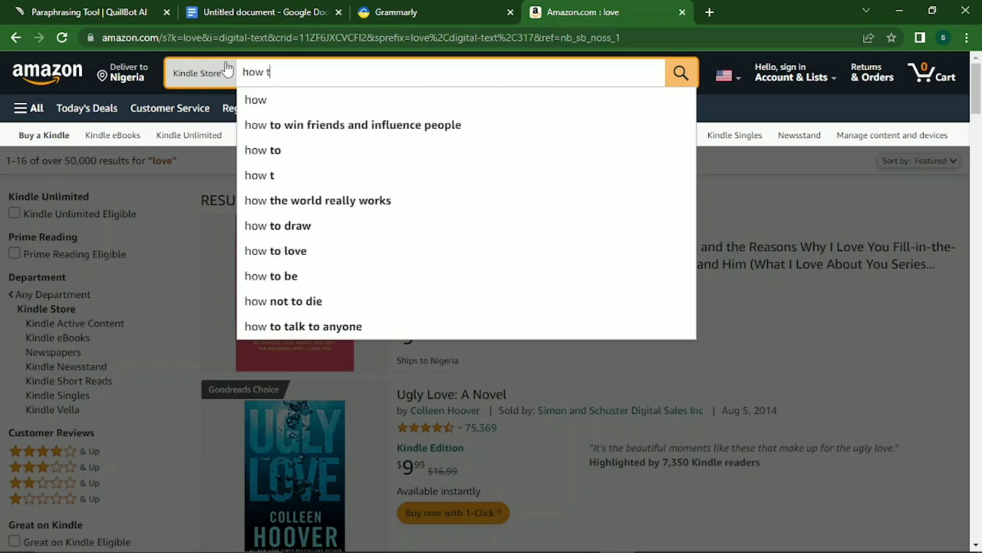
type("o save y")
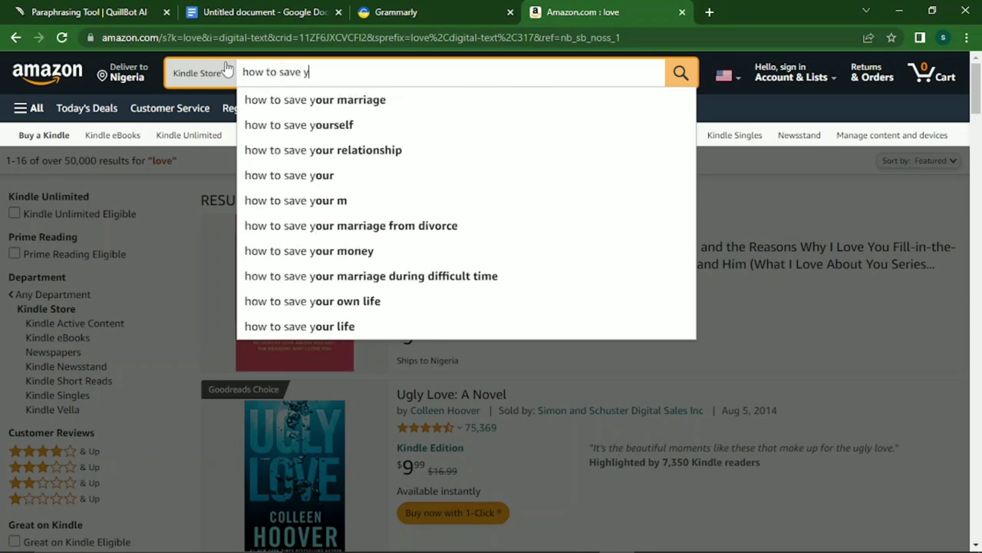
type("our dying rel")
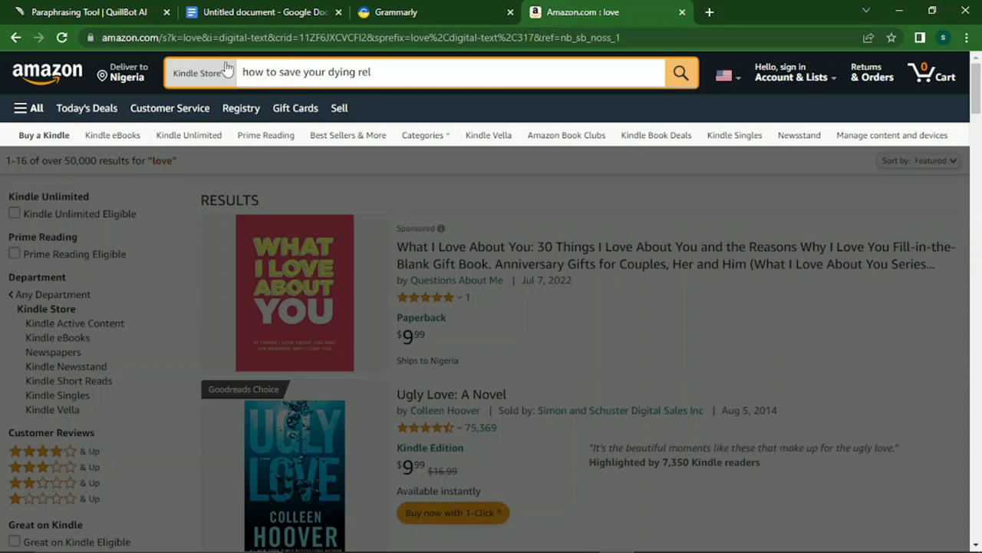
type("ationship")
key("Return")
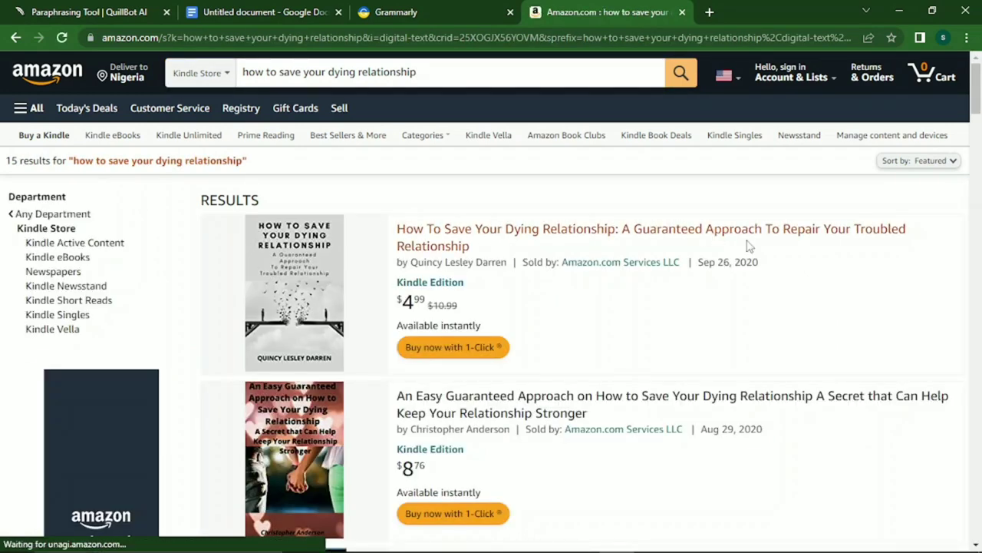
left_click_drag(977, 96, 977, 119)
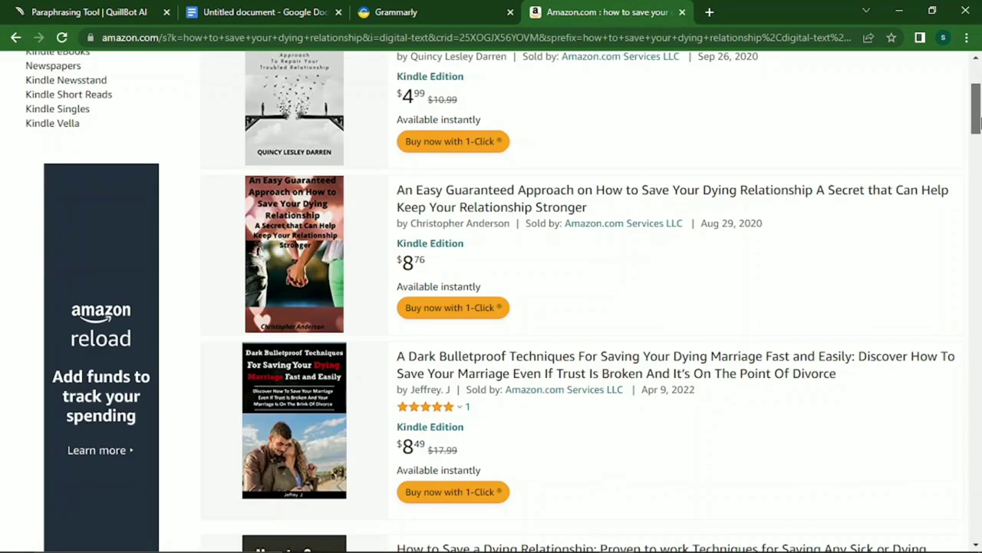
left_click_drag(977, 119, 973, 98)
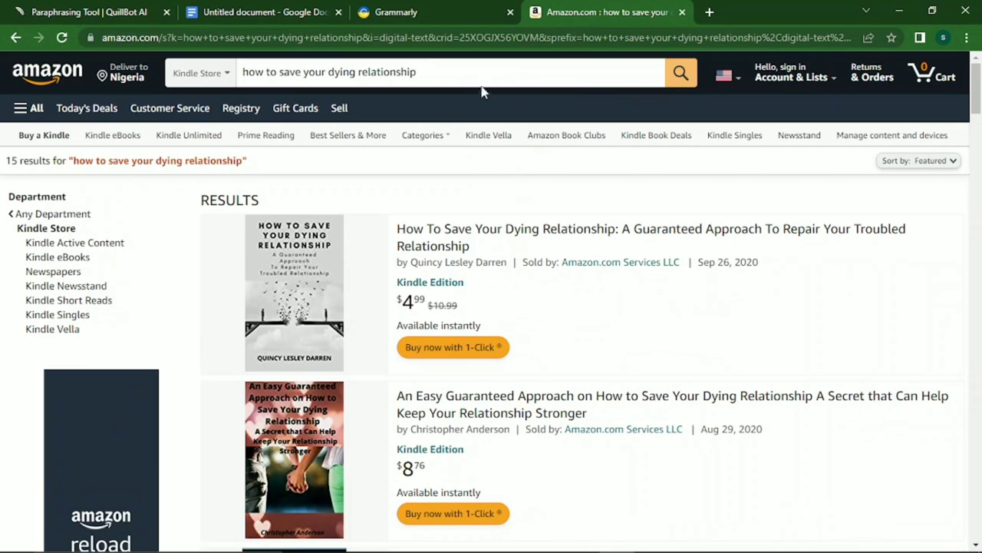
Search the Kindle Store for "how to dominate your partner in bed" and look through the results page.
left_click_drag(467, 80, 245, 61)
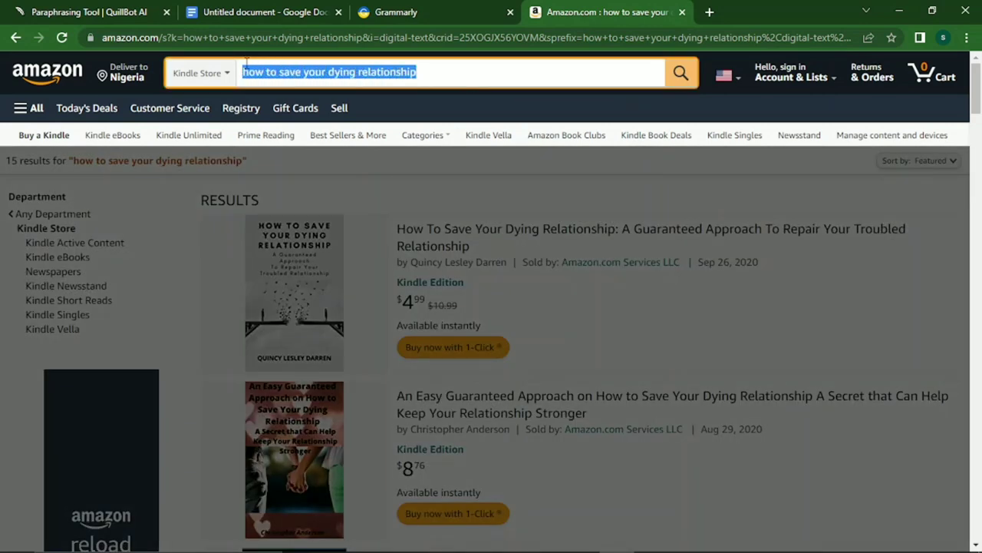
type("how to dominate")
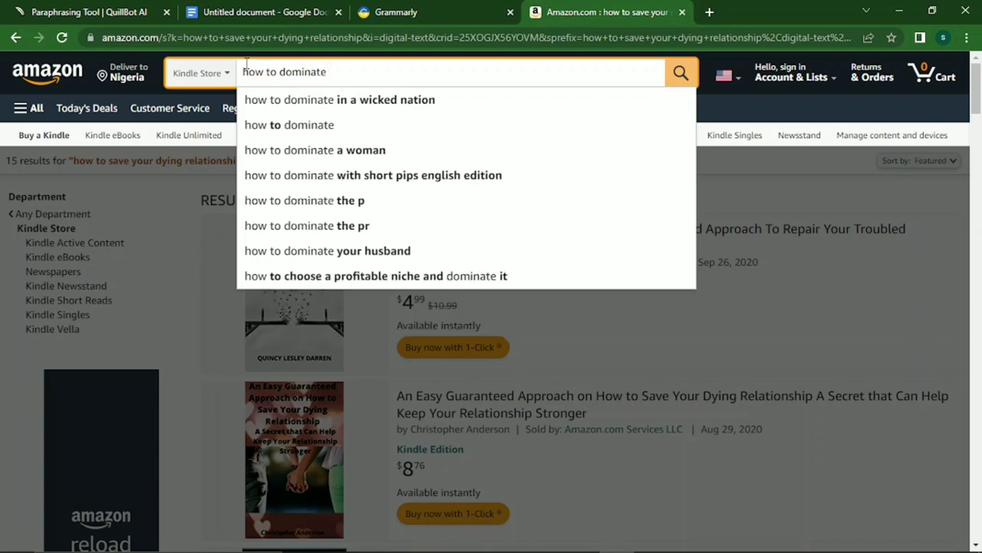
type("your pa")
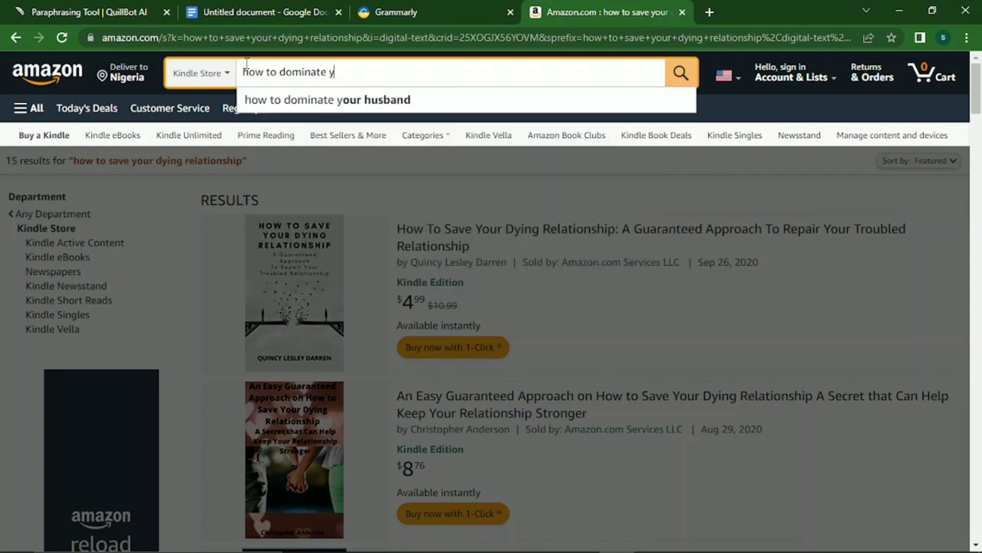
type("rtner in bed")
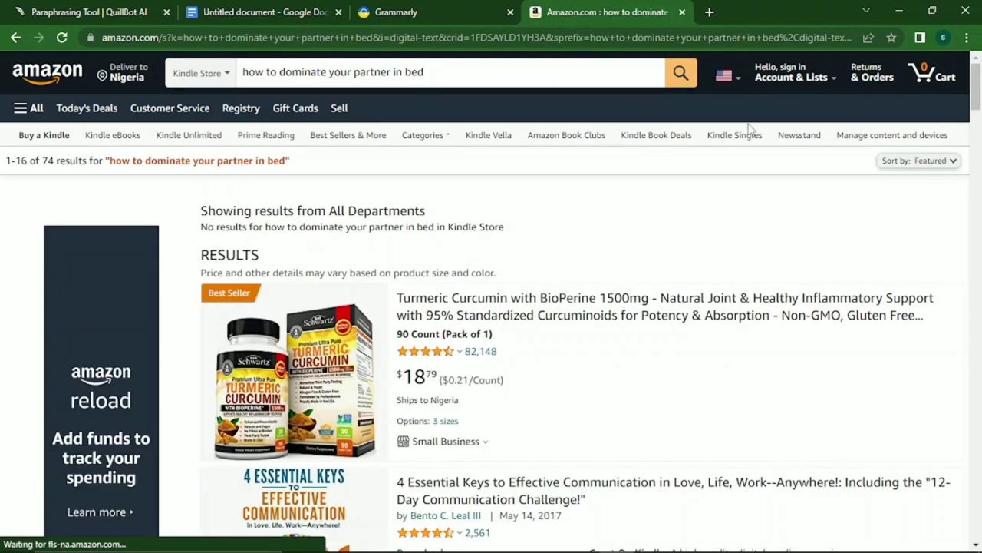
left_click_drag(977, 81, 978, 307)
left_click_drag(976, 261, 974, 63)
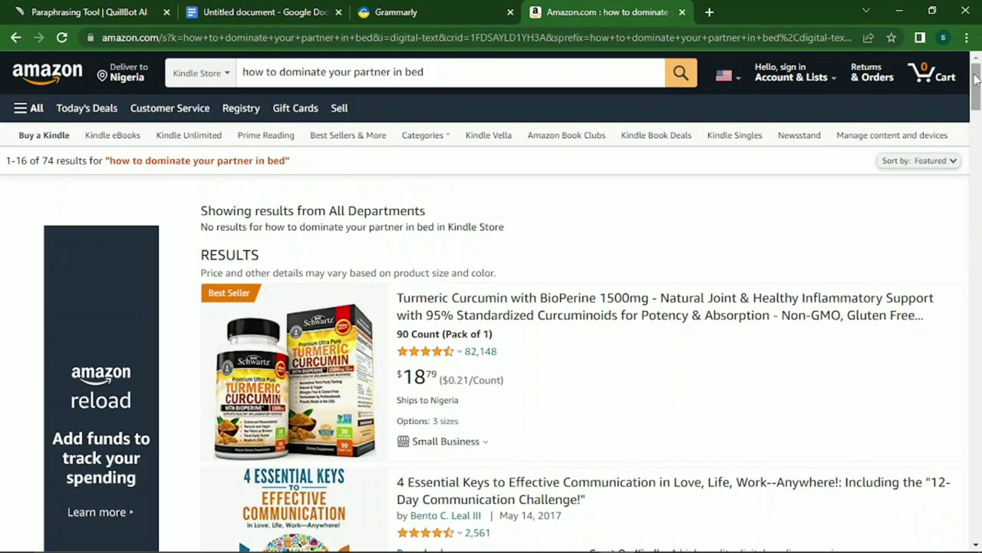
Replace the search phrase with "dominating in bed" and look over the Kindle Store results.
left_click(488, 77)
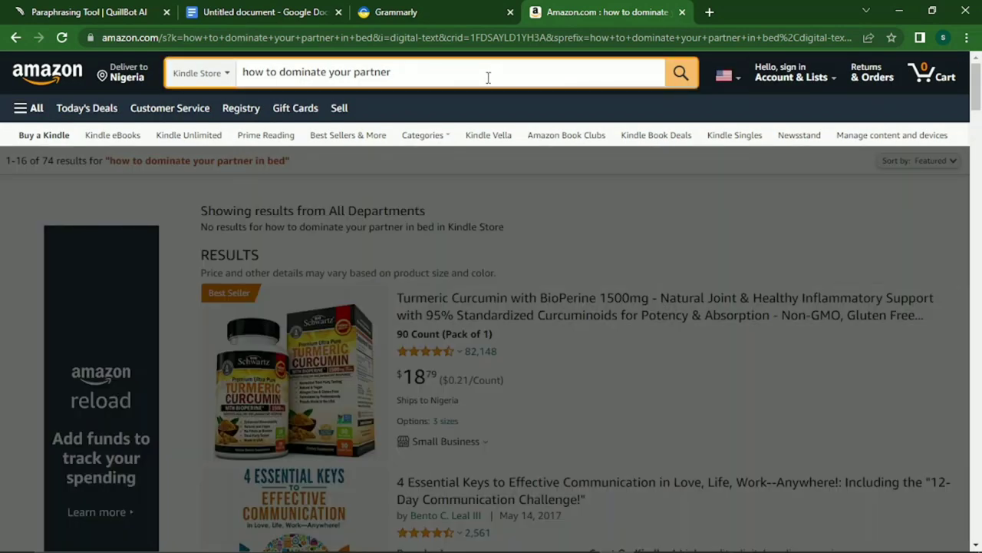
key("BackSpace")
key("BackSpace")
key("BackSpace")
key("BackSpace")
key("BackSpace")
key("BackSpace")
key("BackSpace")
key("BackSpace")
key("BackSpace")
key("BackSpace")
key("BackSpace")
key("BackSpace")
key("BackSpace")
key("BackSpace")
key("BackSpace")
key("BackSpace")
key("BackSpace")
key("BackSpace")
key("BackSpace")
key("BackSpace")
key("BackSpace")
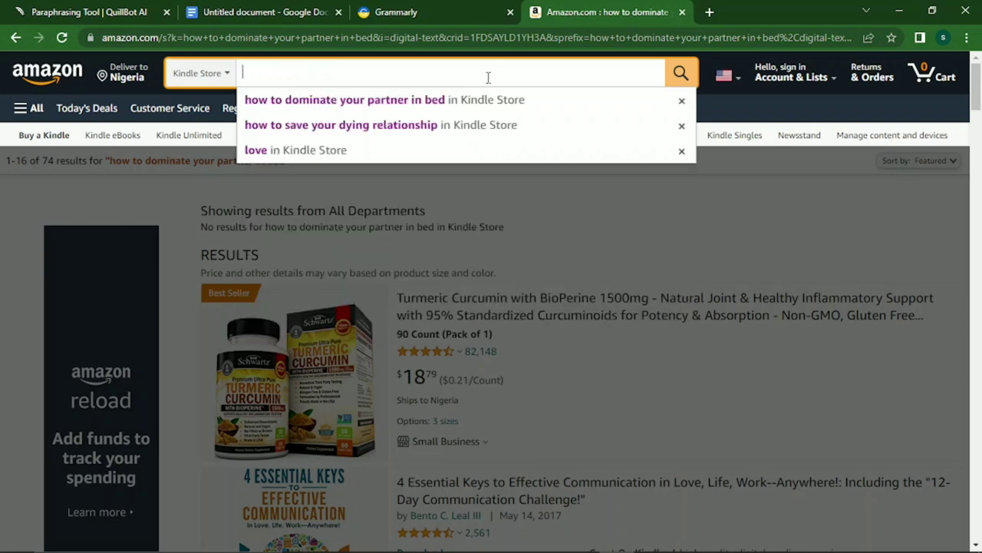
type("domina")
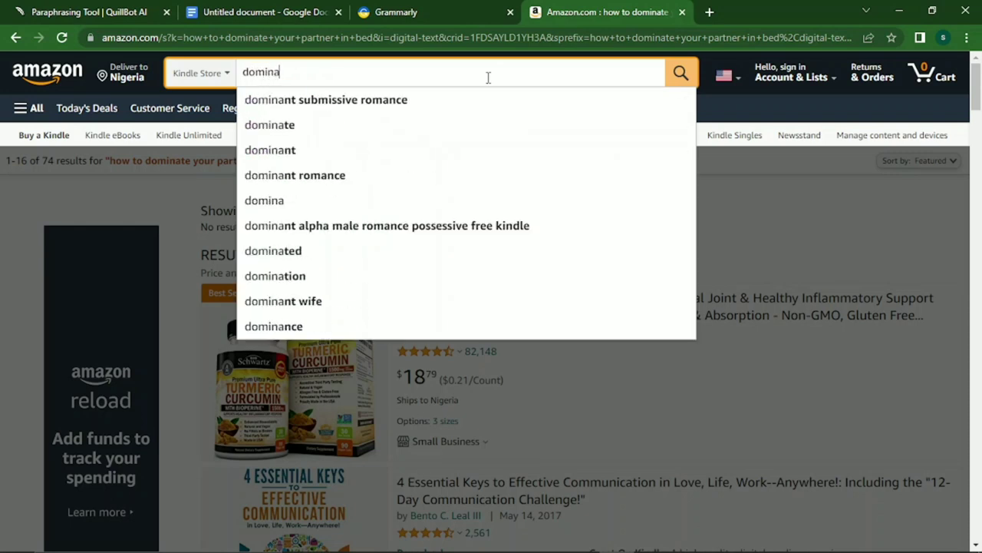
type("ting ")
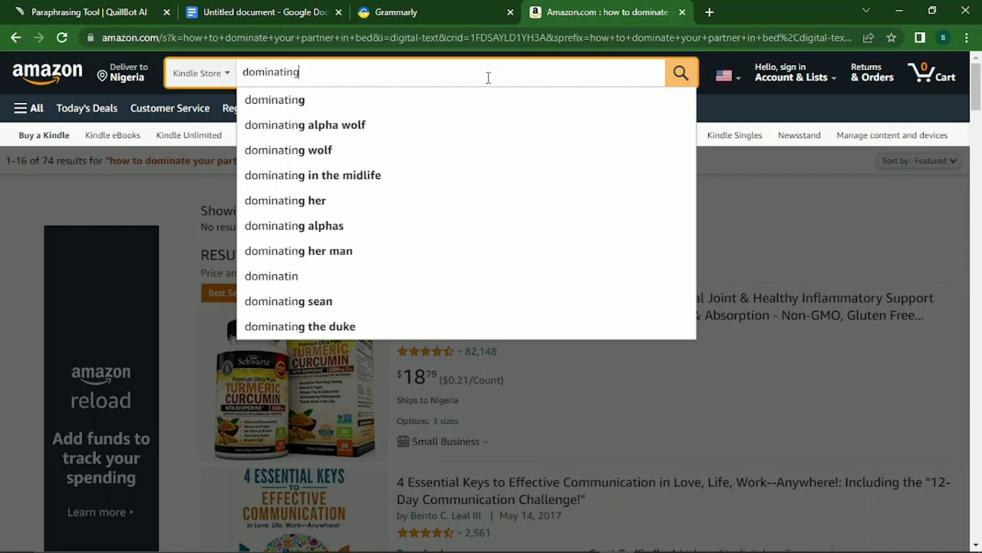
type("in bed")
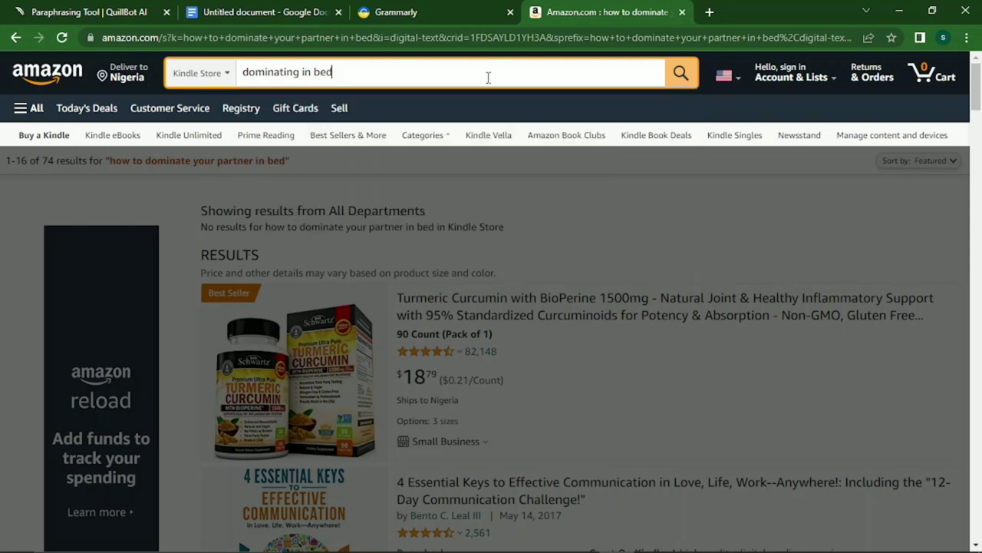
key("Return")
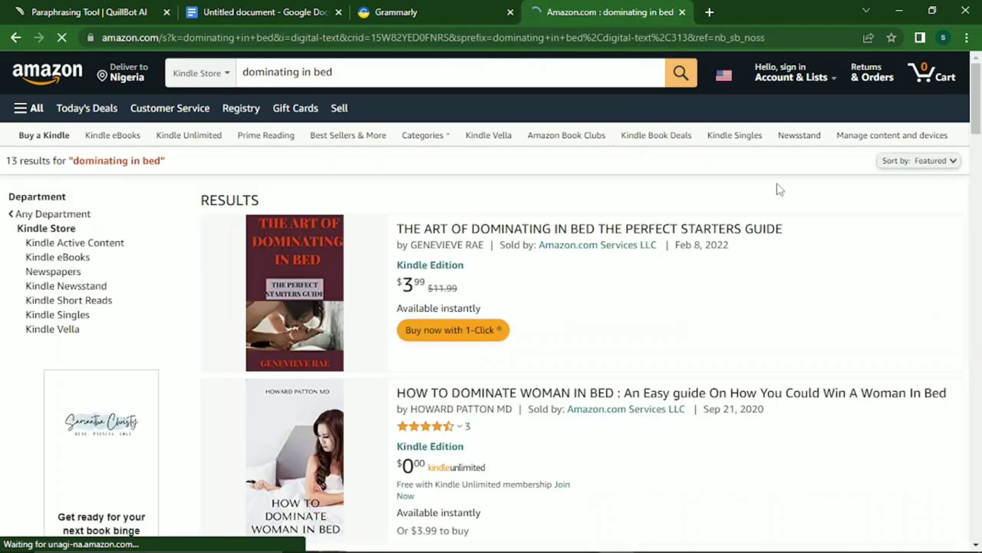
mouse_move(978, 112)
left_mouse_down()
mouse_move(970, 332)
mouse_move(969, 112)
left_mouse_up()
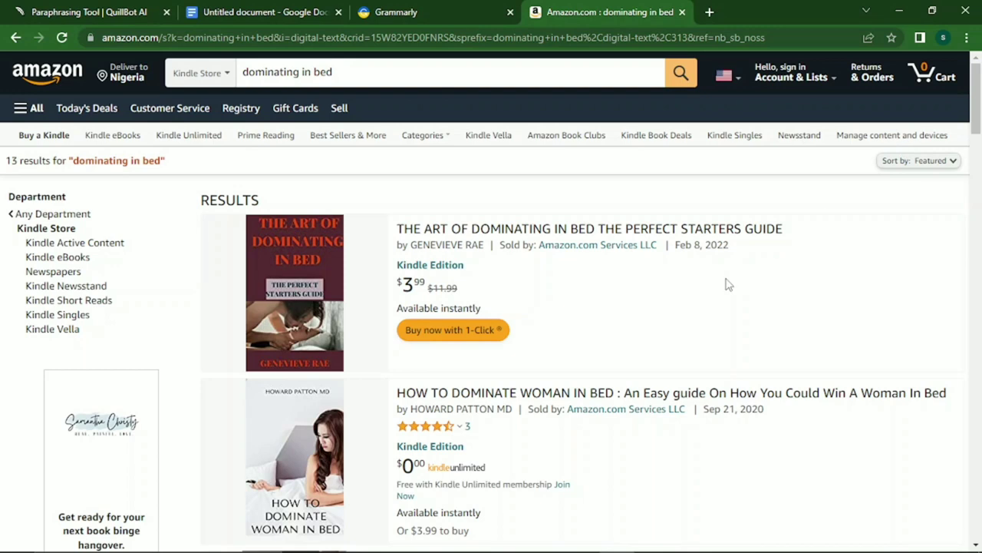
Switch to Grammarly and postpone the survey about what most of the writing is for.
mouse_move(612, 543)
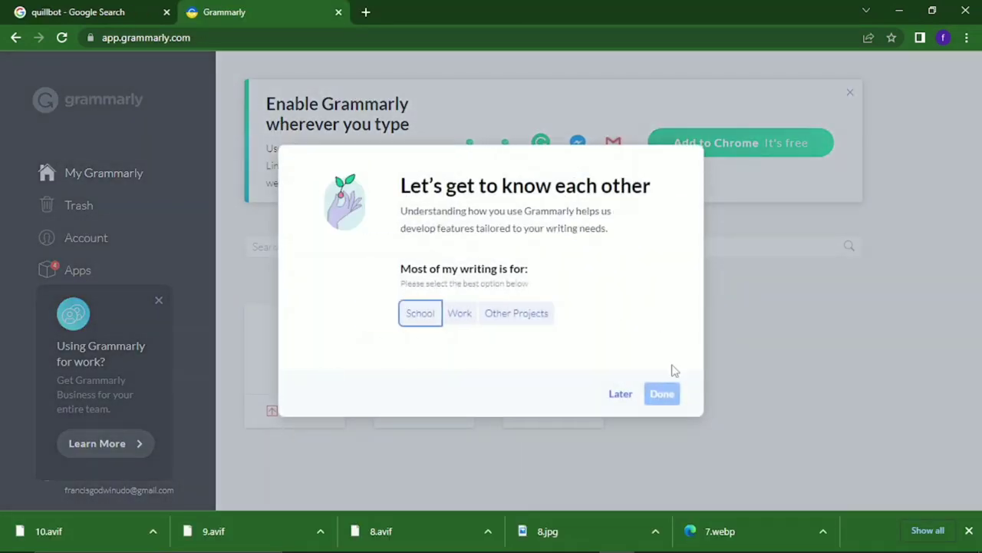
left_click(618, 395)
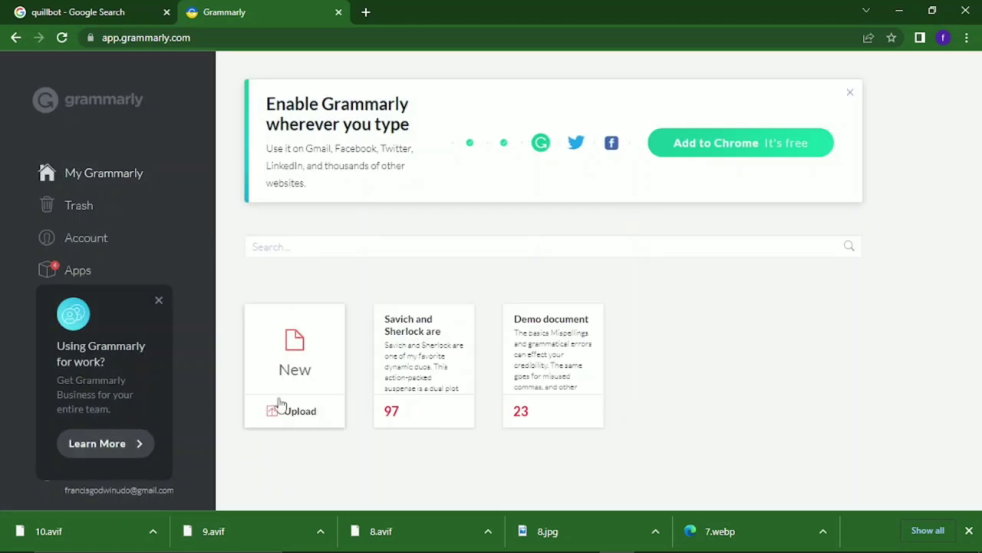
left_click(299, 410)
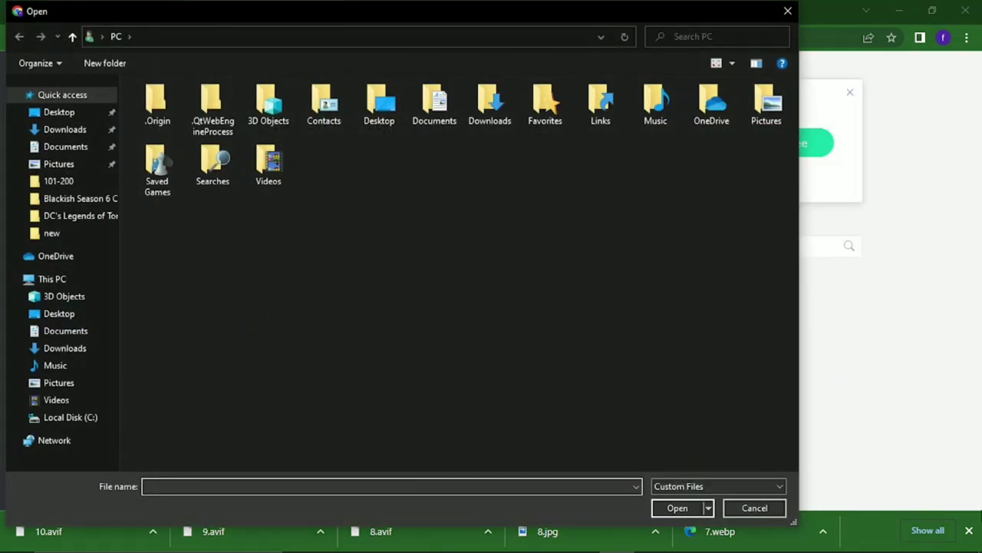
left_click(972, 529)
left_click(754, 508)
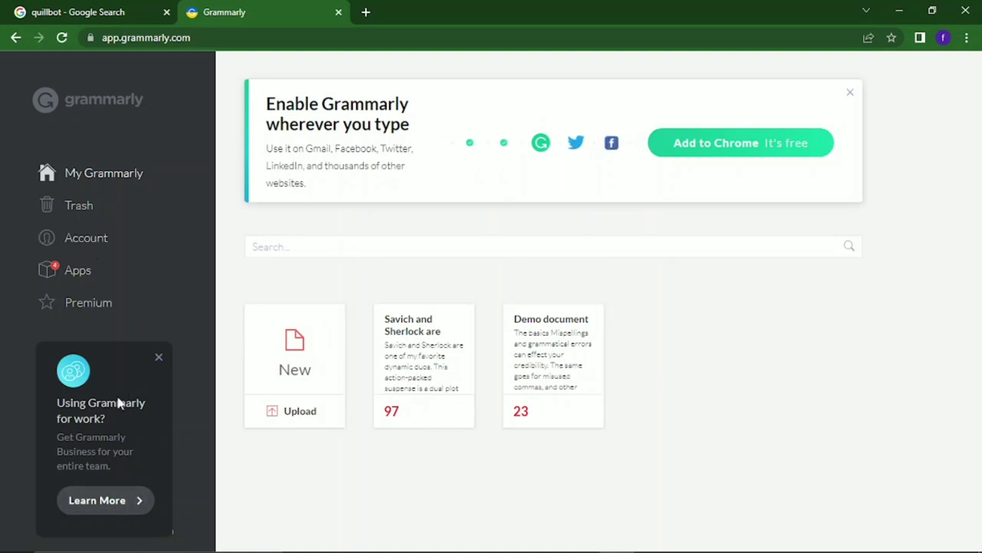
Create a new Grammarly document, paste the copied "HOW TO BE DOMINANT IN THE BEDROOM" text and accept the default writing goals.
left_click(289, 363)
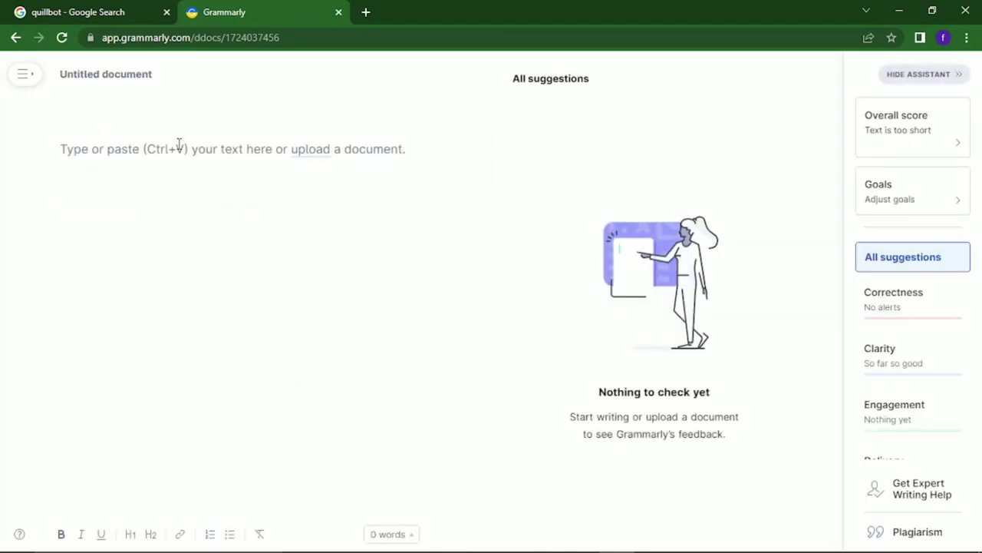
key("ctrl+v")
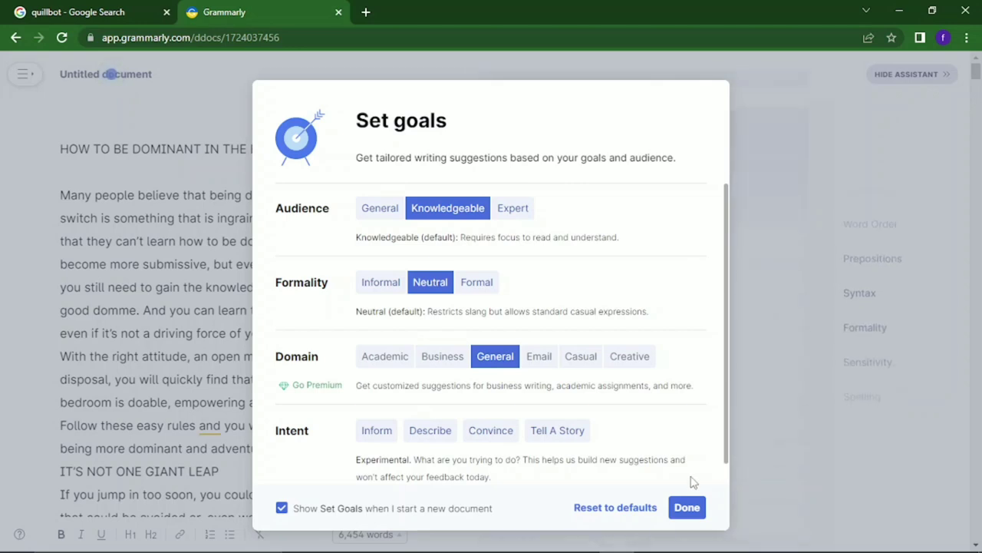
left_click(685, 508)
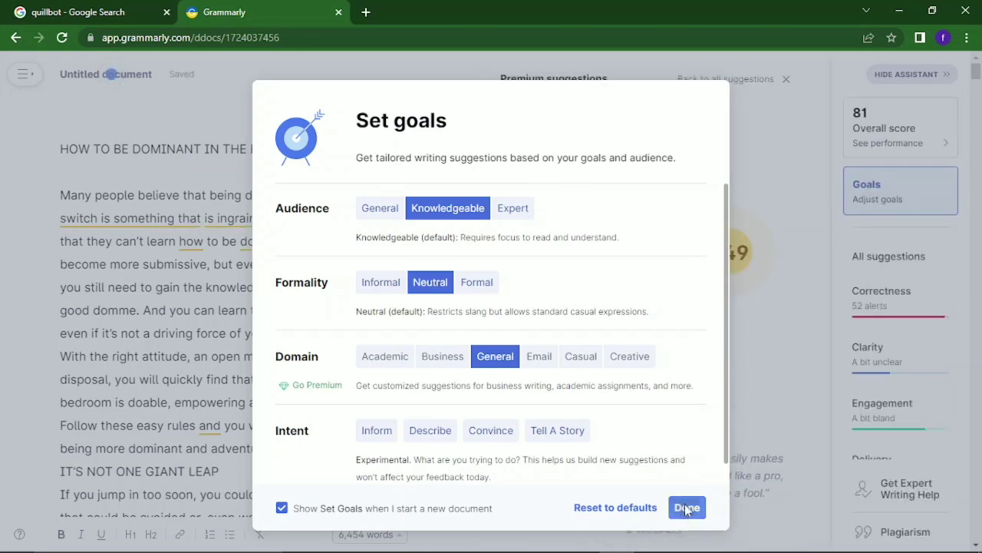
left_click(687, 508)
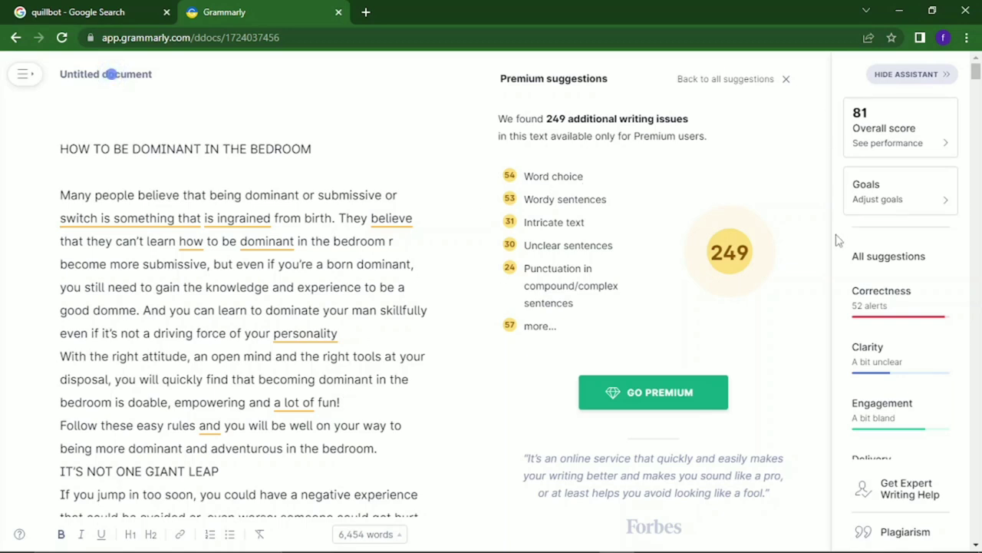
From the Correctness suggestions, remove "a" before "born" and add the commas before both "and"s in the "With the right attitude" sentence.
left_click(884, 304)
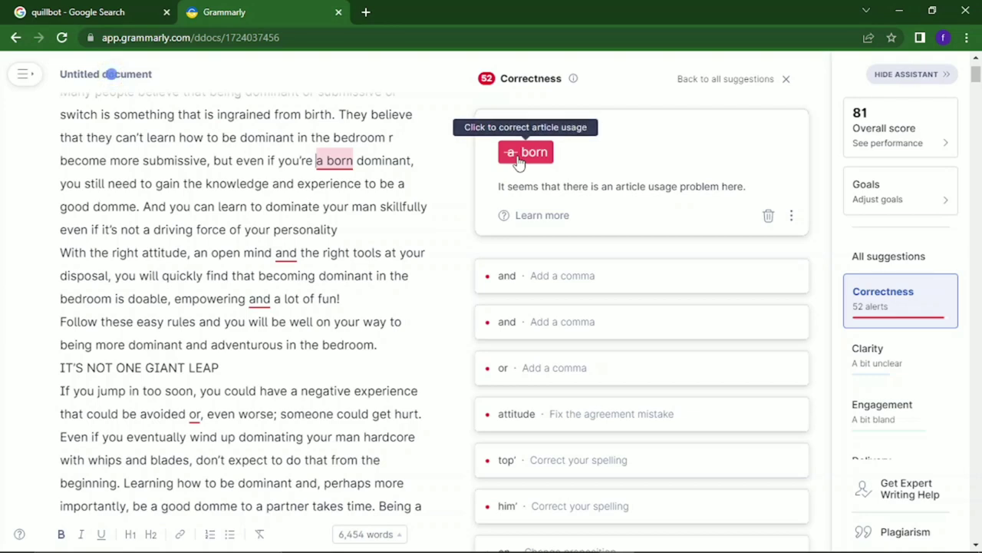
left_click(520, 153)
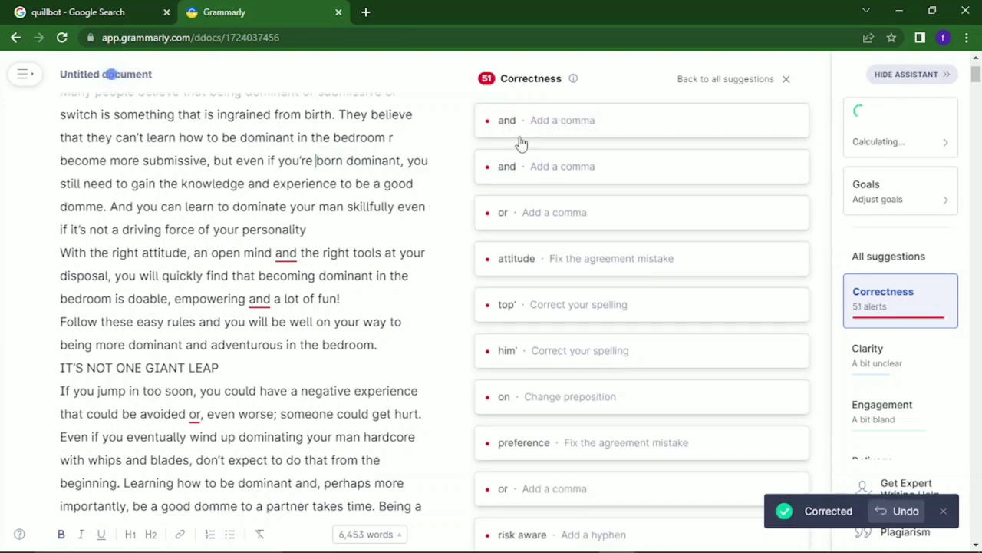
left_click(520, 143)
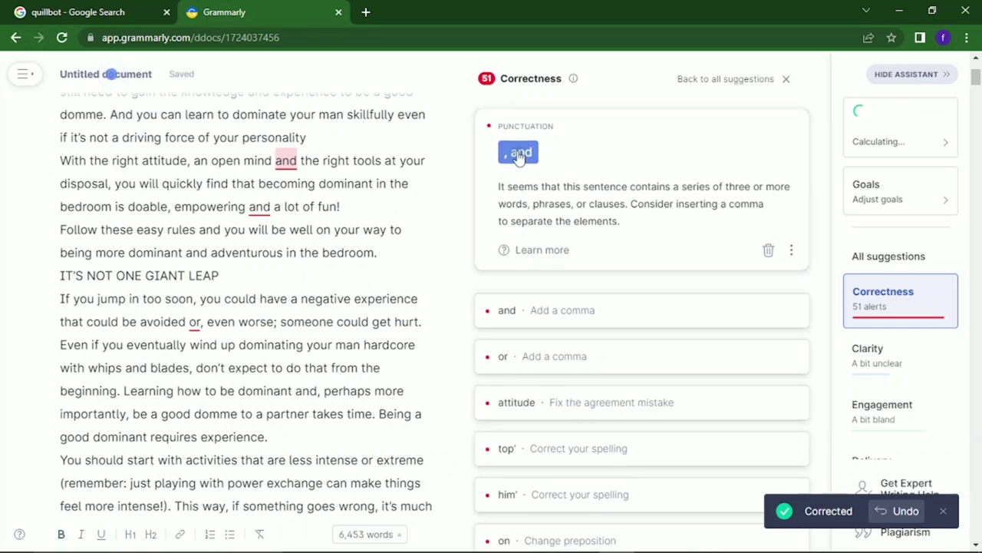
left_click(519, 154)
left_click(520, 142)
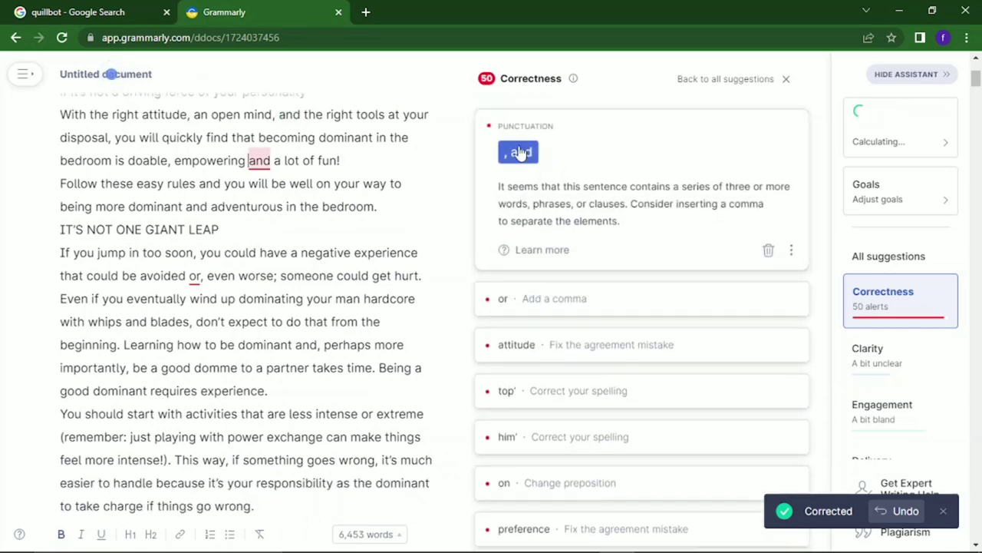
left_click(521, 153)
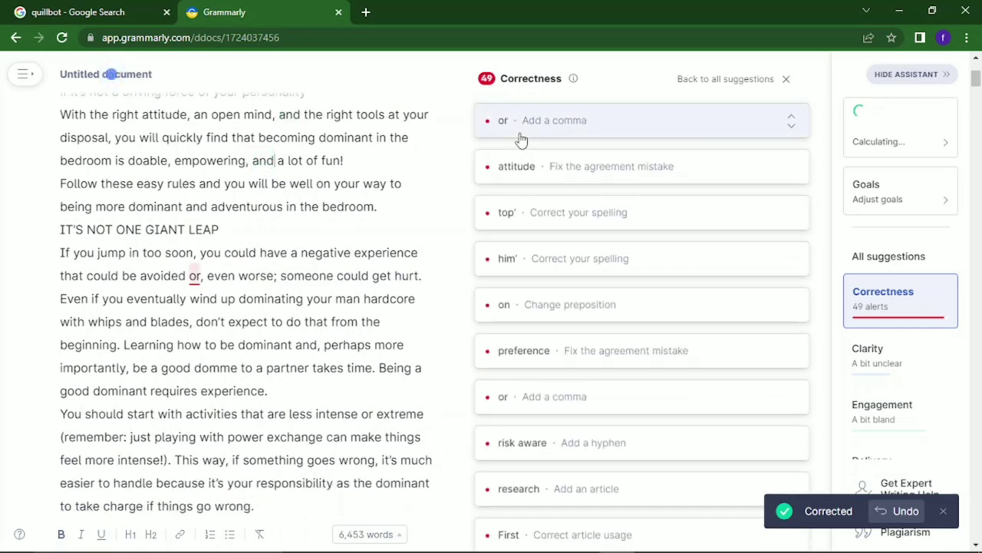
Accept the comma suggestion for "or" in "could be avoided or" and change "attitude" to "attitudes" in "their attitude and actions".
left_click(521, 140)
left_click(522, 156)
left_click(522, 123)
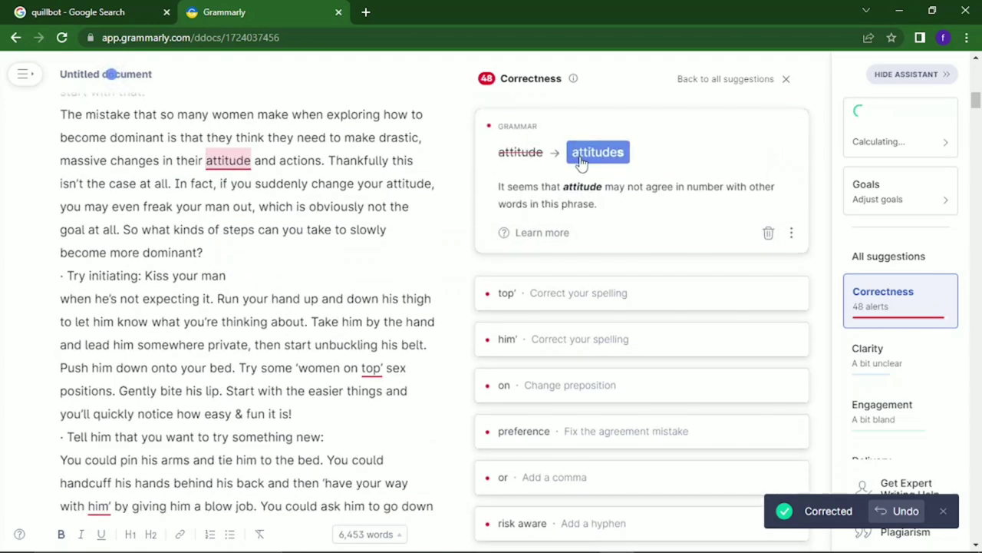
left_click(581, 157)
Accept the spelling corrections that change "top'" to "top" and "him'" to "him".
left_click(563, 129)
left_click(560, 157)
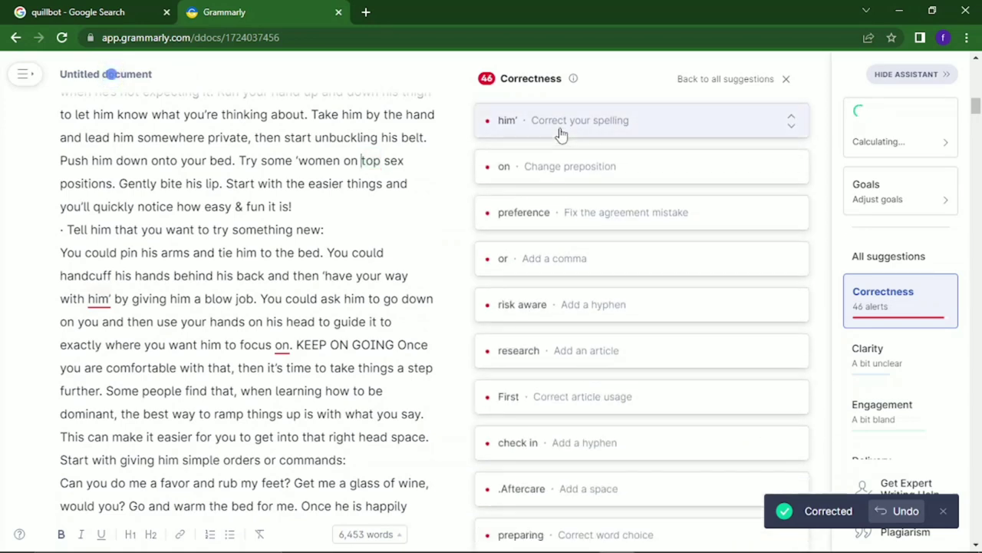
left_click(561, 134)
left_click(565, 152)
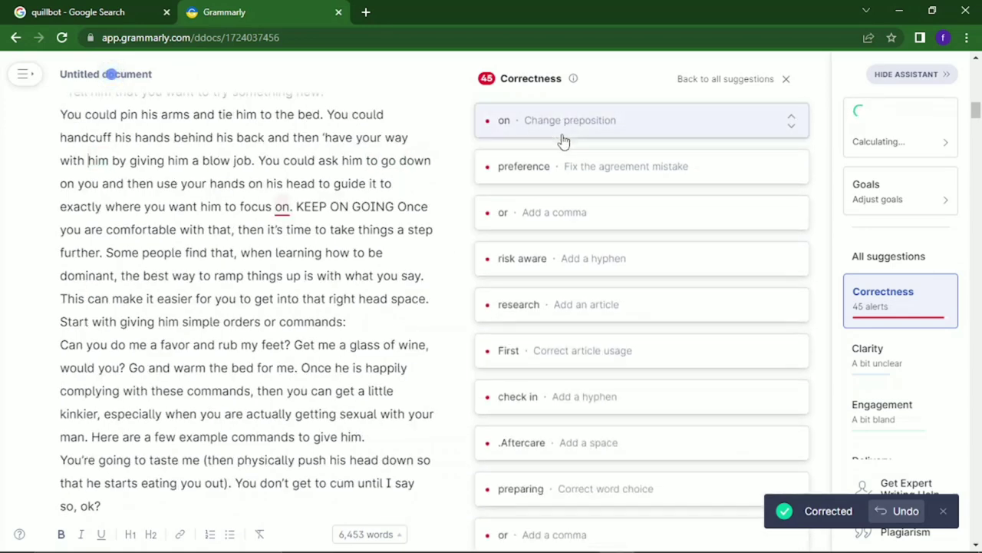
Accept the corrections that remove "on" after "focus" and change "preference" to "preferences" in "These things are all personal preference".
left_click(564, 140)
left_click(525, 162)
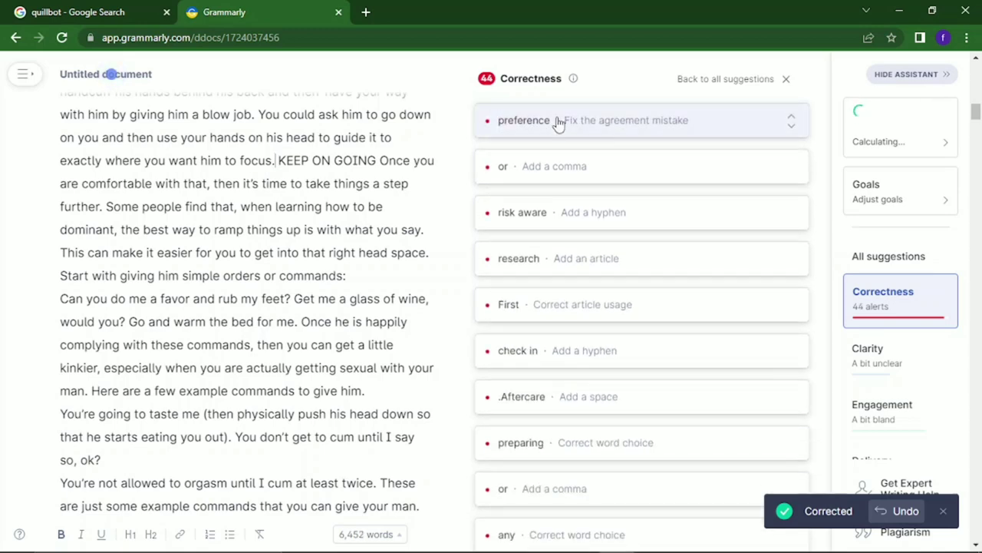
left_click(559, 123)
left_click(596, 165)
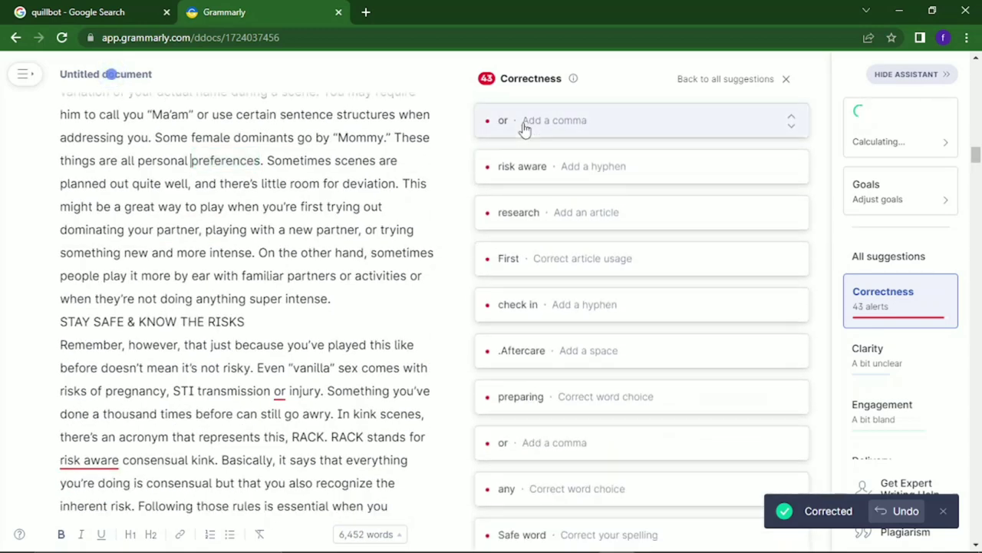
Accept the comma before "or injury" in the pregnancy risks sentence and the hyphen that makes "risk-aware".
left_click(524, 131)
left_click(511, 153)
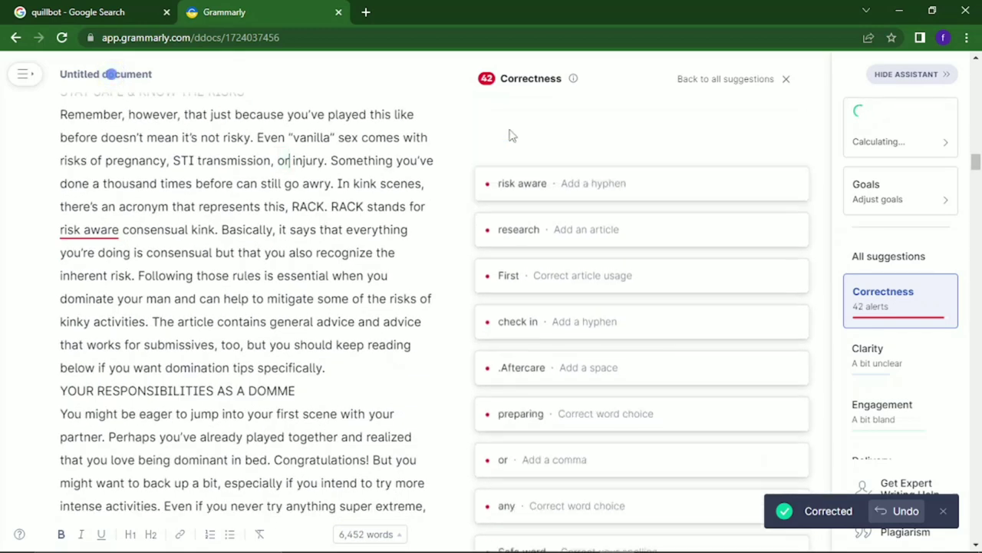
left_click(512, 136)
left_click(527, 153)
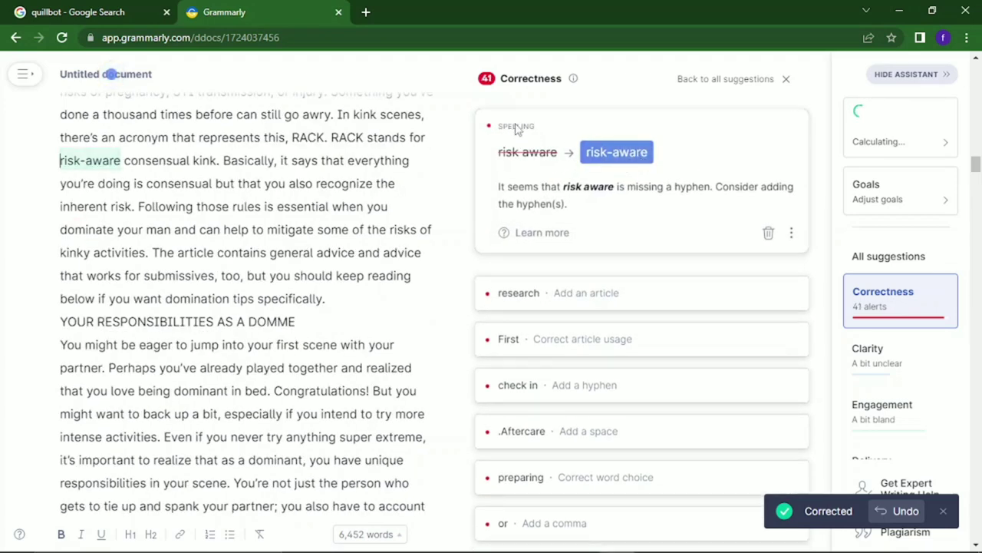
Accept the missing articles, adding "the" before "research" in the tools item and "a" before "First Aid kit".
left_click(514, 124)
left_click(539, 151)
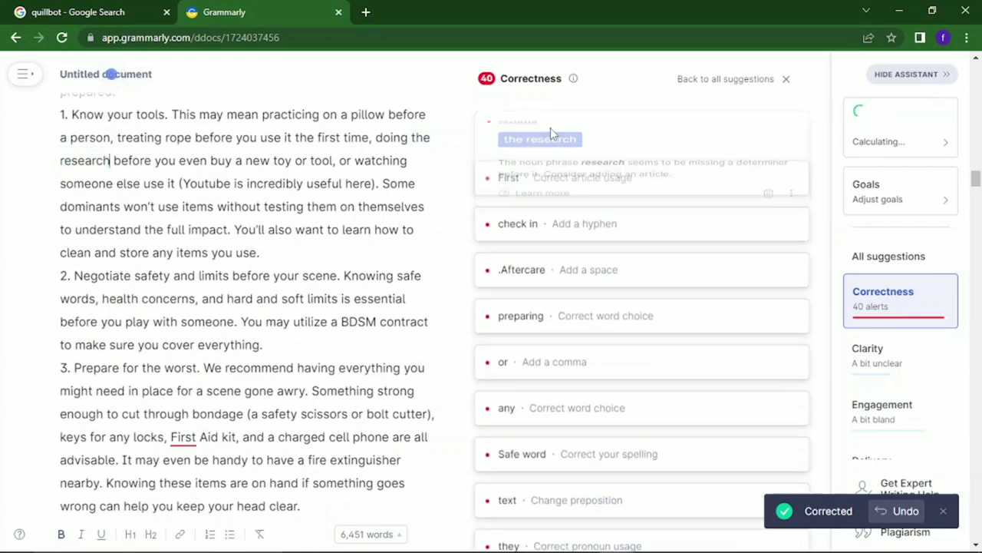
left_click(551, 130)
left_click(528, 154)
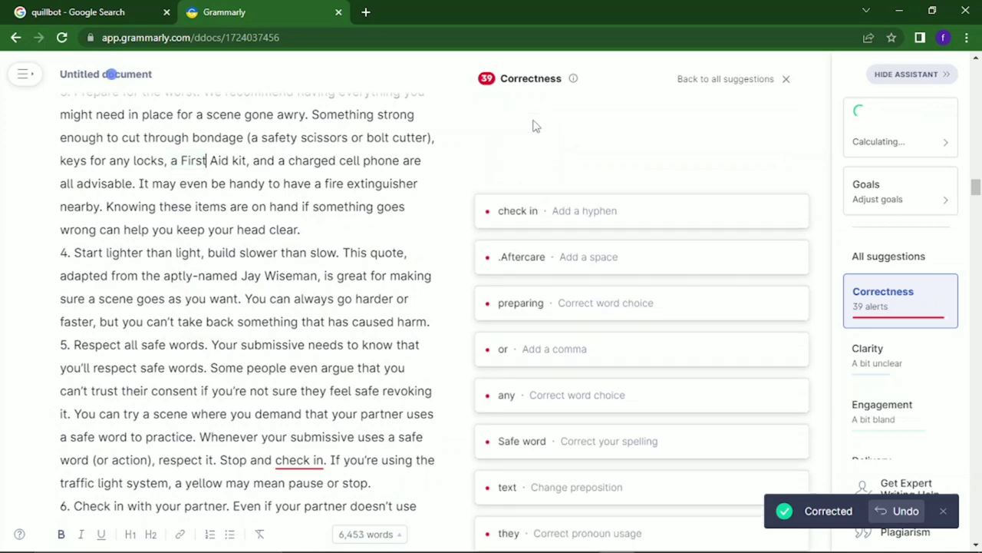
Accept the hyphen in "check-in" after "Stop and" and the missing space before "Aftercare" in item 10.
left_click(533, 125)
left_click(598, 151)
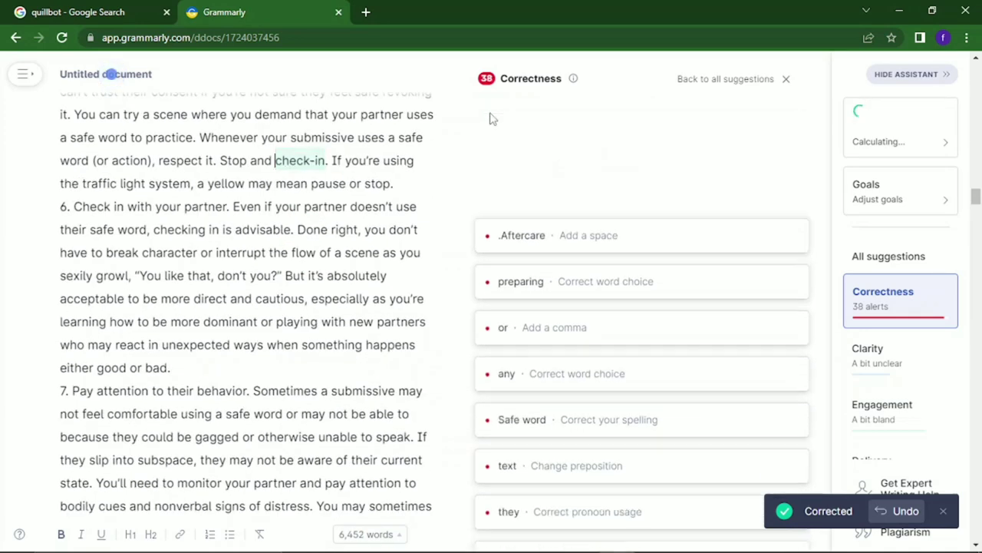
left_click(499, 123)
left_click(547, 153)
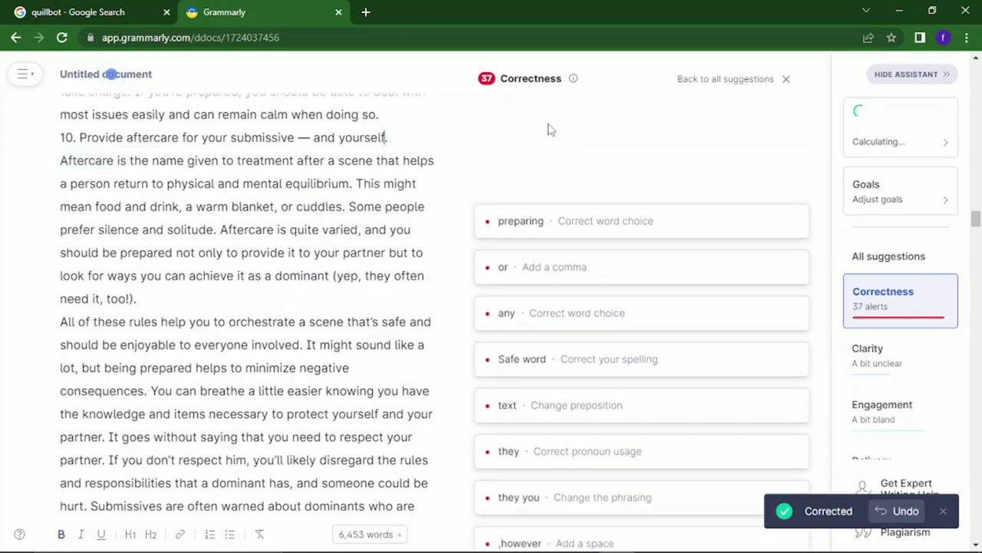
In the CREATING YOUR SCENE paragraph, accept "and preparing" and the comma before "or other safety gear".
left_click(550, 127)
left_click(545, 151)
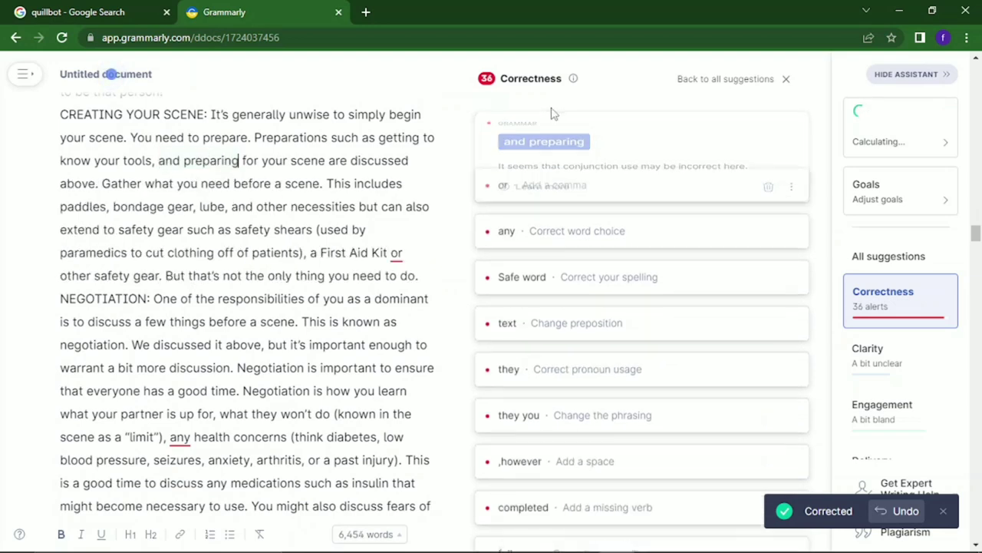
left_click(551, 119)
left_click(518, 152)
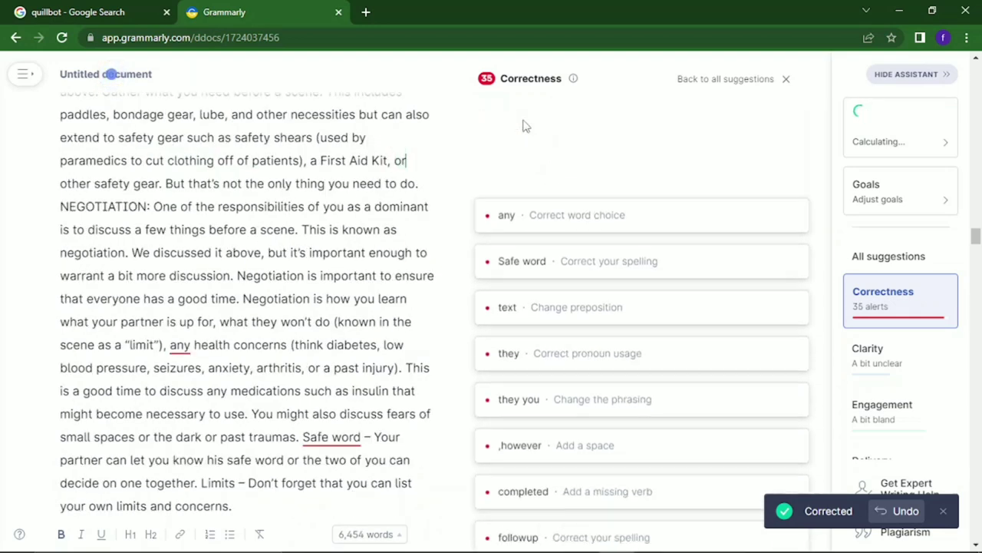
In the NEGOTIATION paragraph, accept "and any" before "health concerns" and change "Safe word" to "Safeword".
left_click(522, 123)
left_click(530, 151)
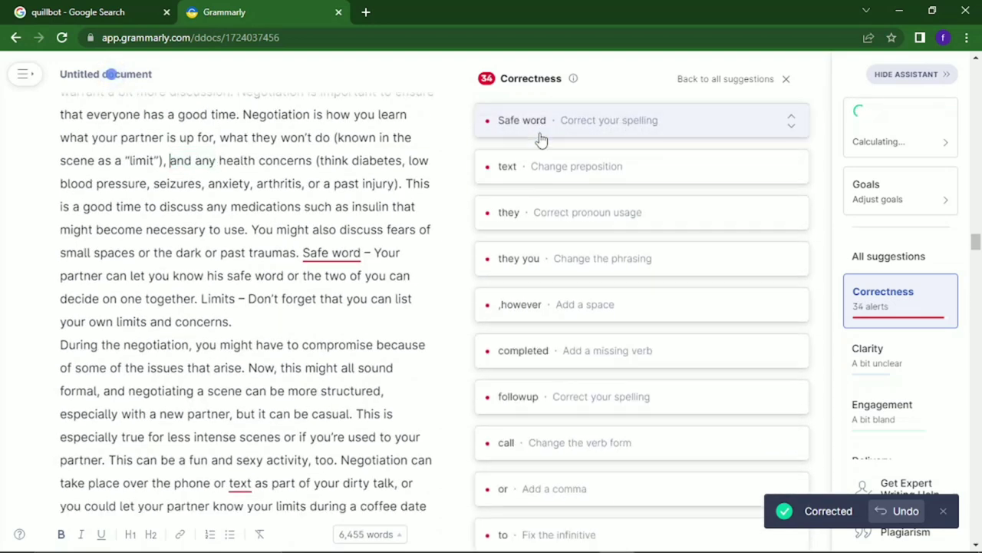
left_click(541, 138)
left_click(603, 156)
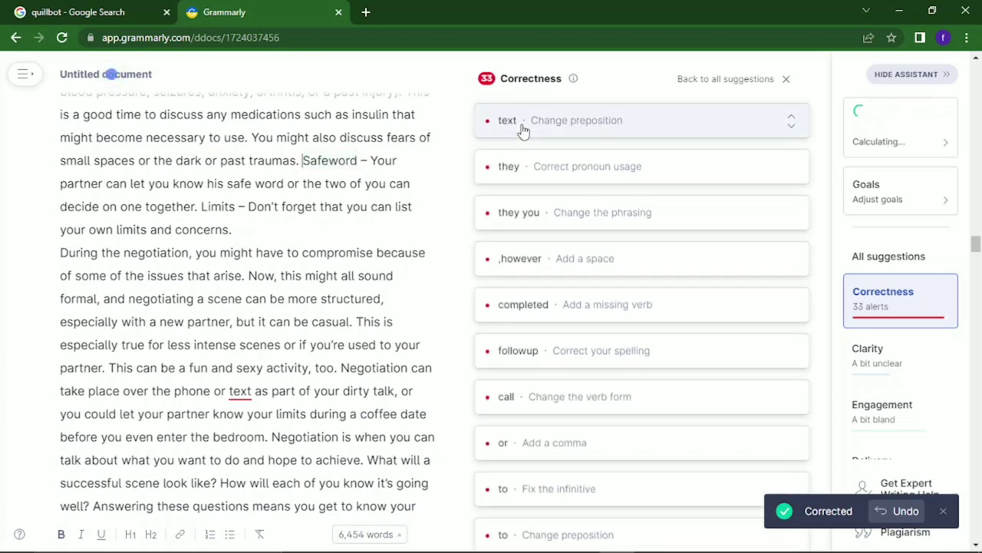
Accept "by text" in "over the phone or text" and remove the extra "they" from "your partner and they you".
left_click(522, 130)
left_click(544, 160)
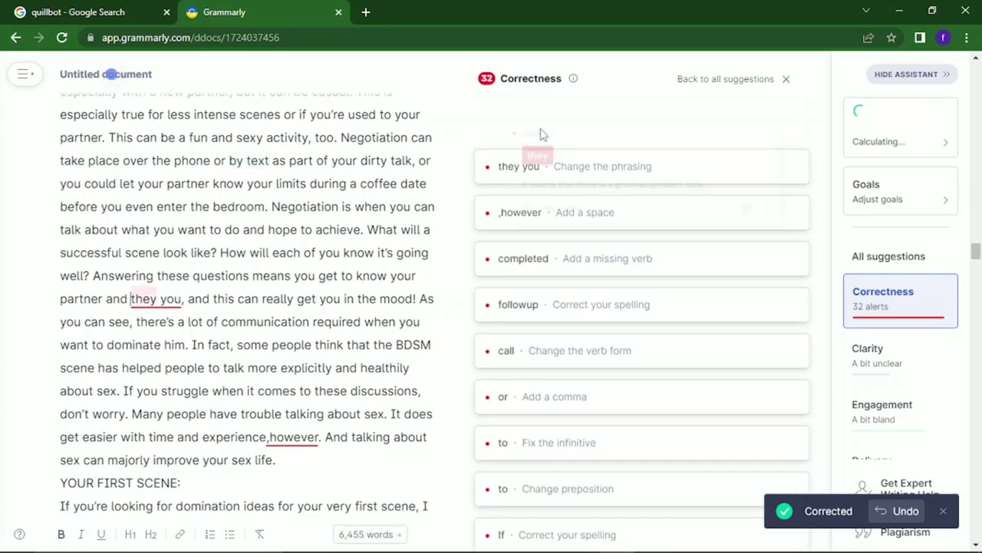
left_click(516, 164)
left_click(514, 153)
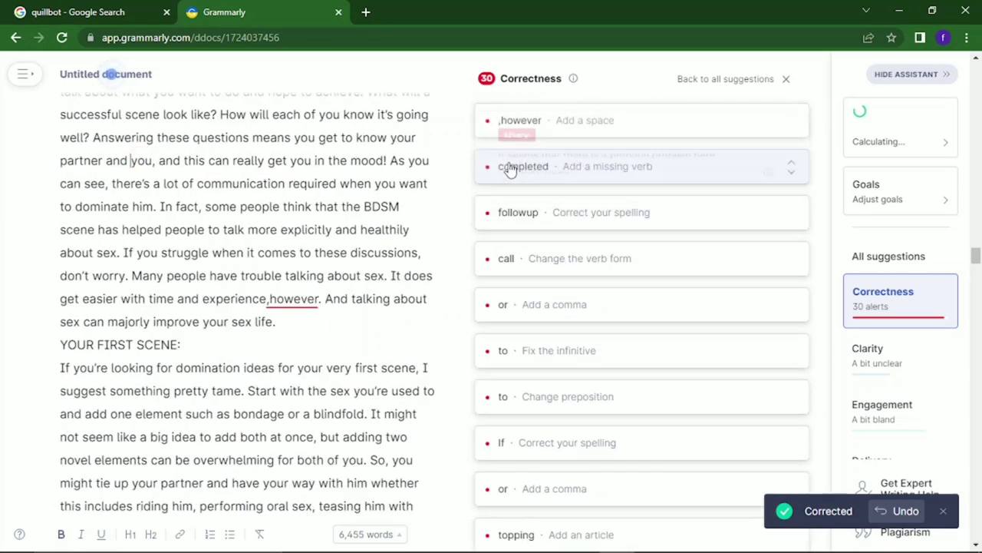
Accept the space before "however" after "experience," and add the missing verb for "been completed" in "your scene has completed".
left_click(530, 126)
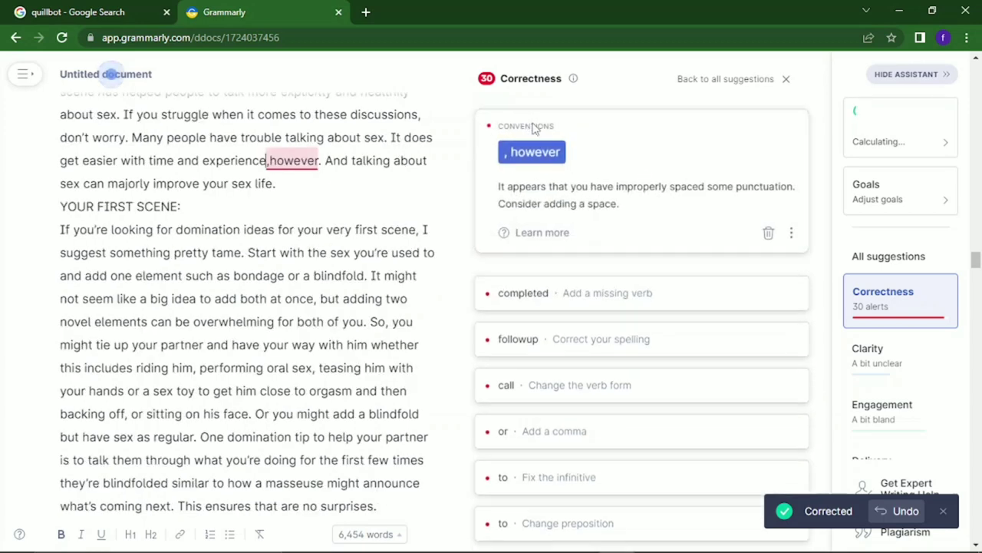
left_click(506, 154)
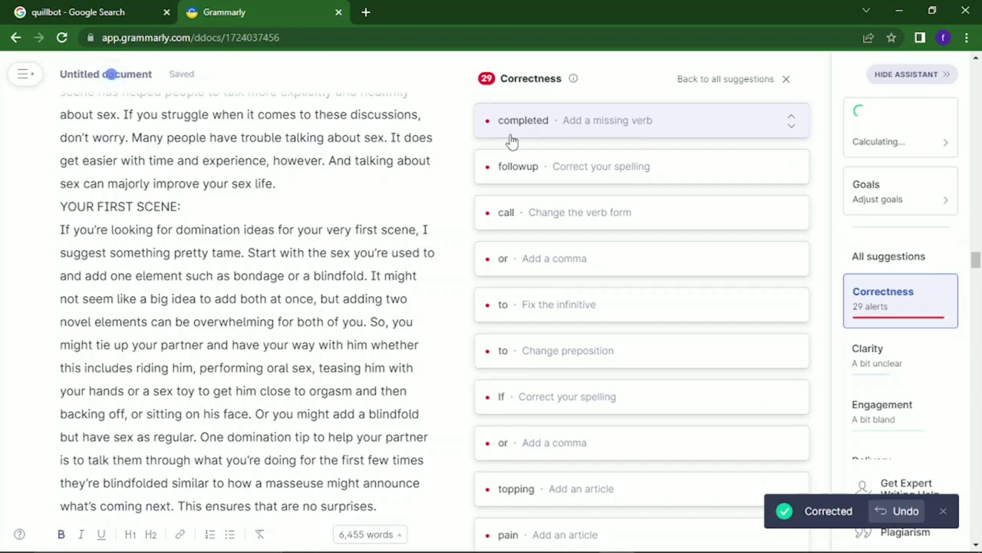
left_click(512, 141)
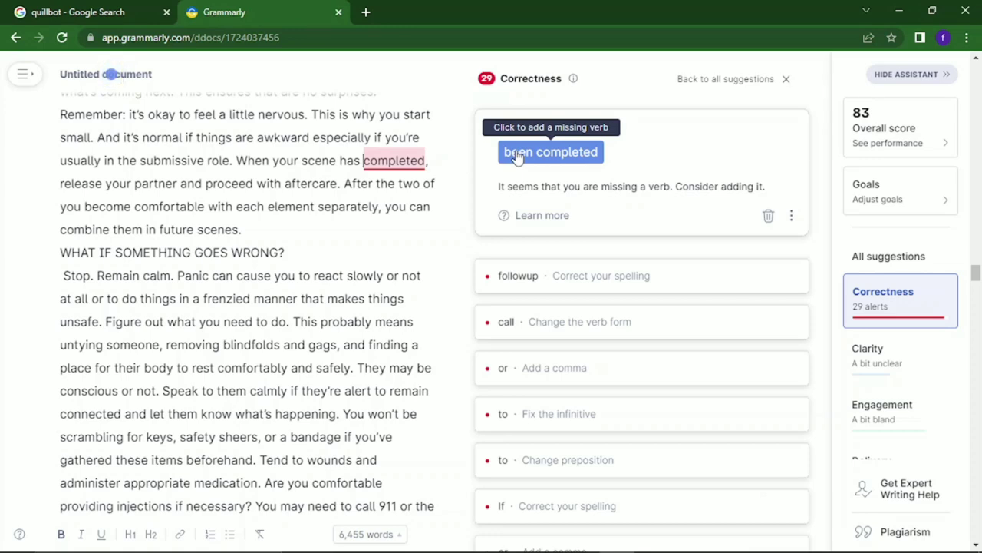
left_click(516, 153)
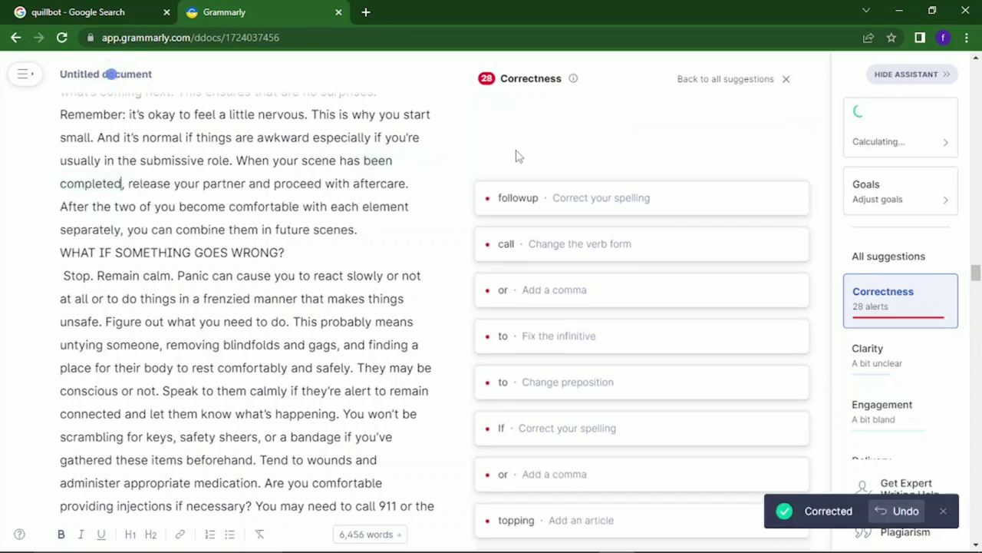
Change "followup" to "follow-up" in the aftercare paragraph and accept the comma before "or doubting your worth".
left_click(520, 123)
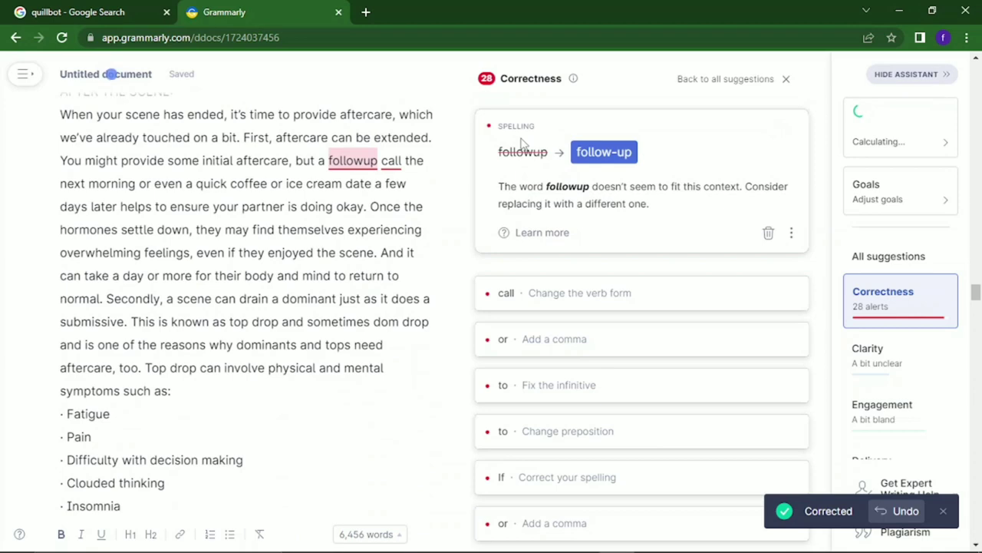
left_click(620, 153)
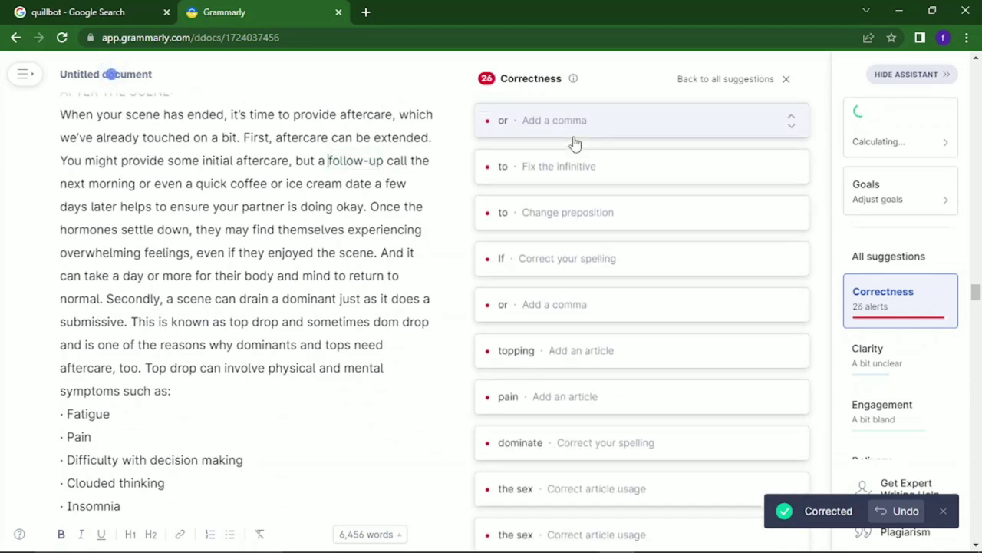
left_click(575, 143)
left_click(517, 154)
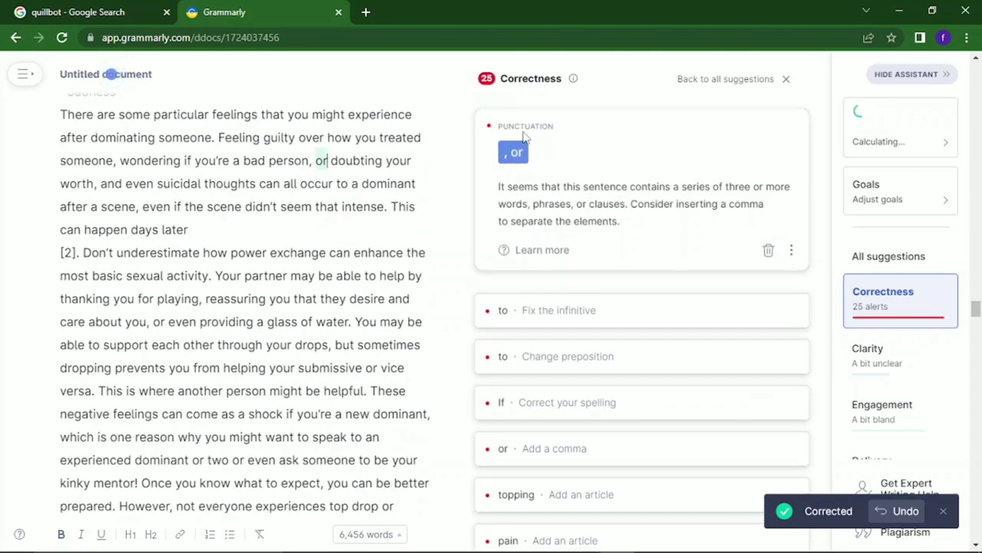
left_click(521, 154)
Accept the removal of "to" before "plan it" and of "to" after "where he has access" in the Bondage paragraph.
left_click(539, 133)
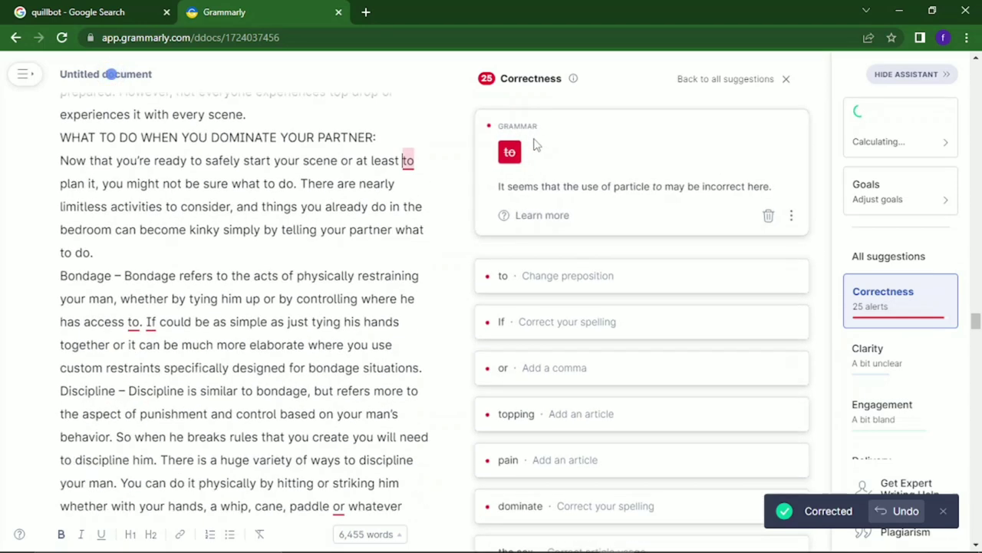
left_click(510, 158)
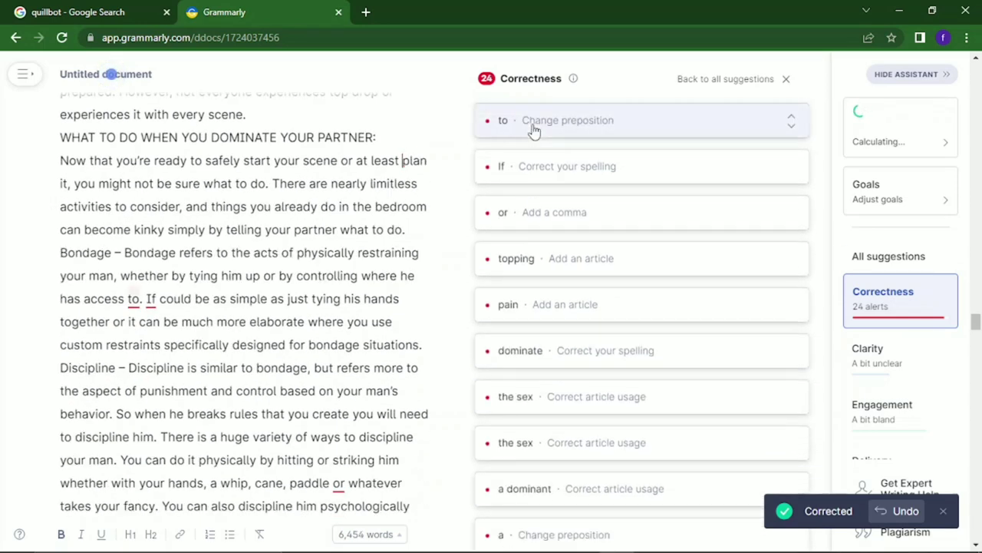
left_click(531, 131)
left_click(517, 155)
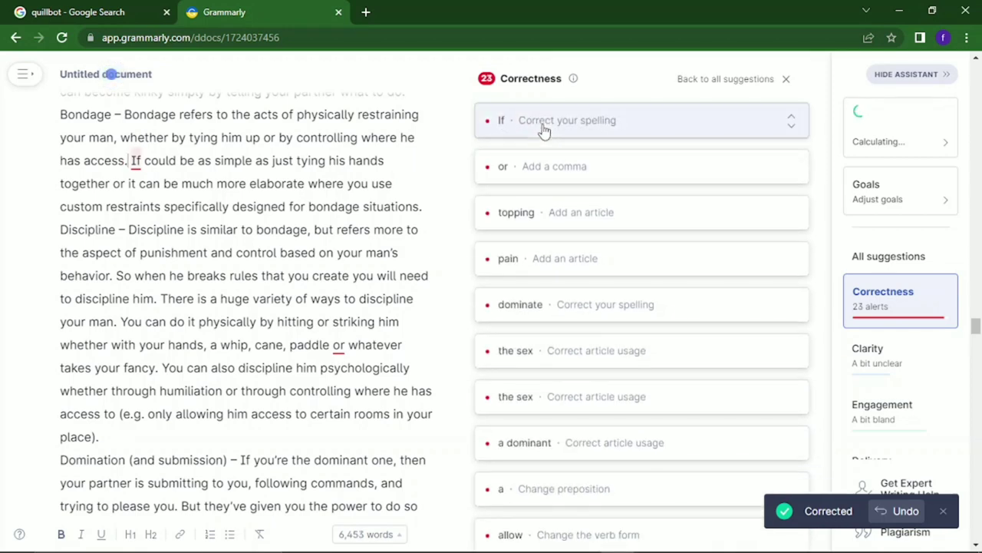
Change "If" to "It" in "If could be as simple" and accept the comma before "or whatever takes your fancy".
left_click(544, 131)
left_click(539, 153)
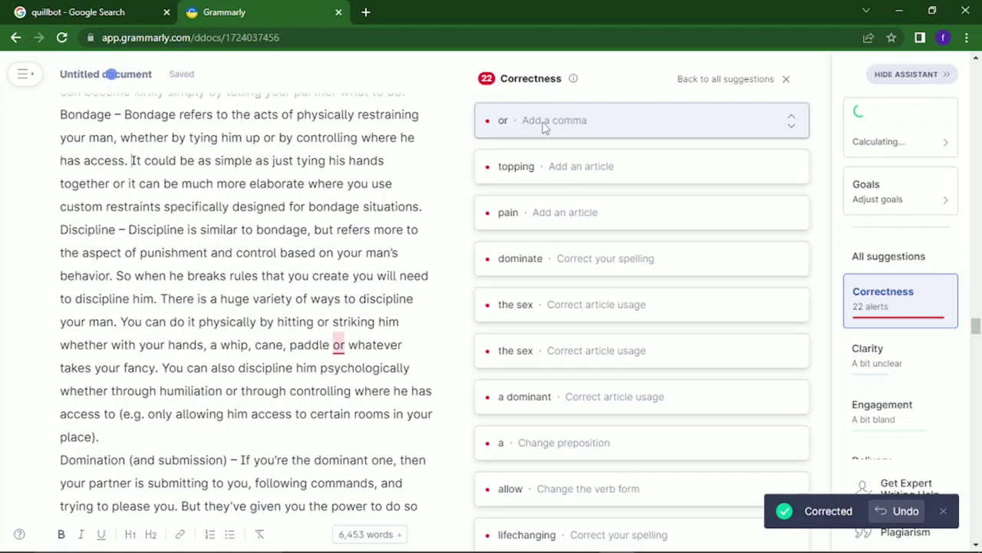
left_click(545, 128)
left_click(517, 155)
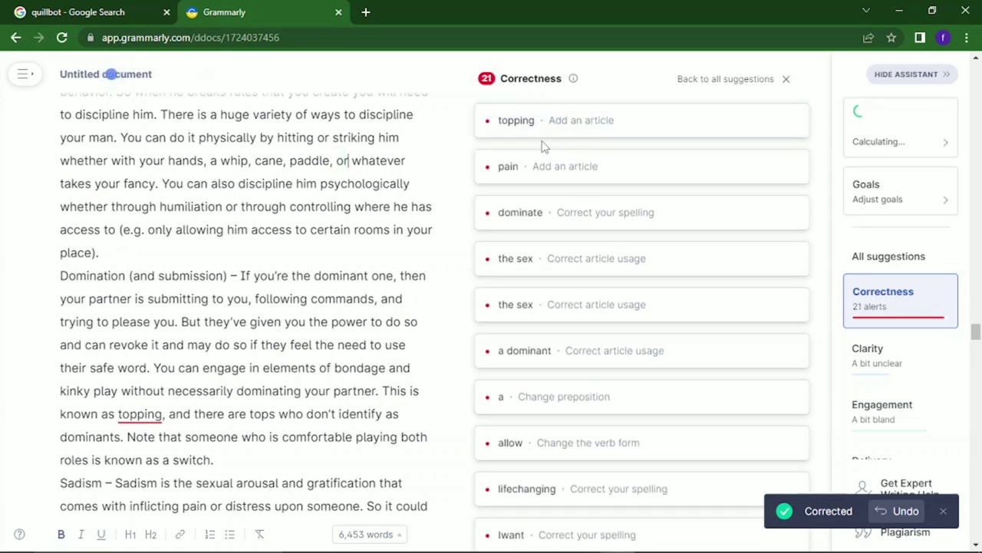
Accept the article suggestions "a topping" in the Domination paragraph and "the pain" in the Masochism paragraph.
left_click(542, 131)
left_click(540, 153)
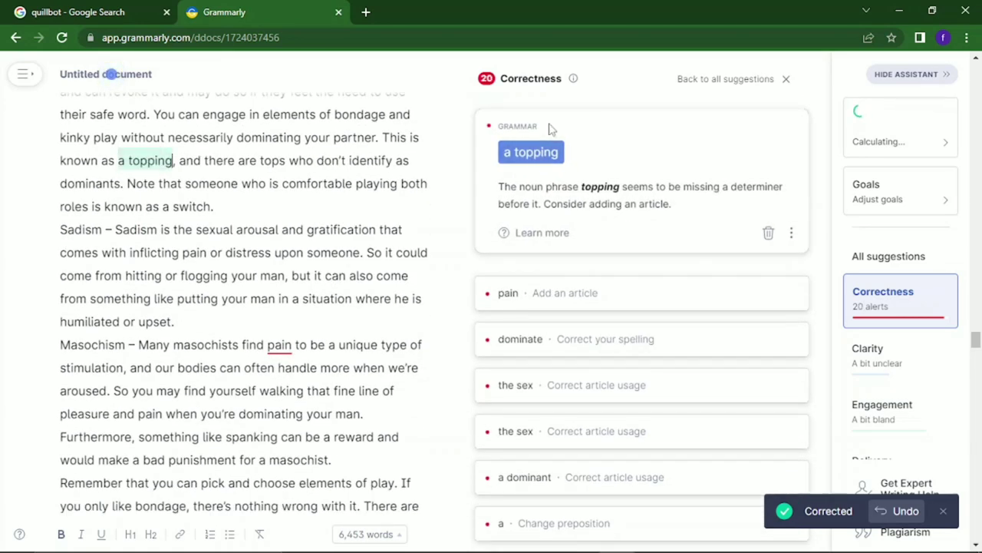
left_click(568, 137)
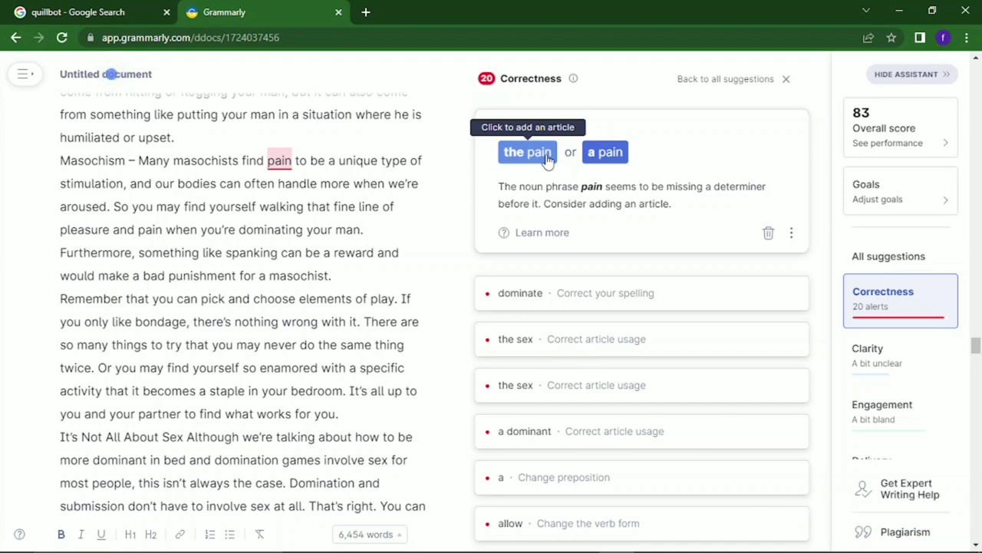
left_click(549, 157)
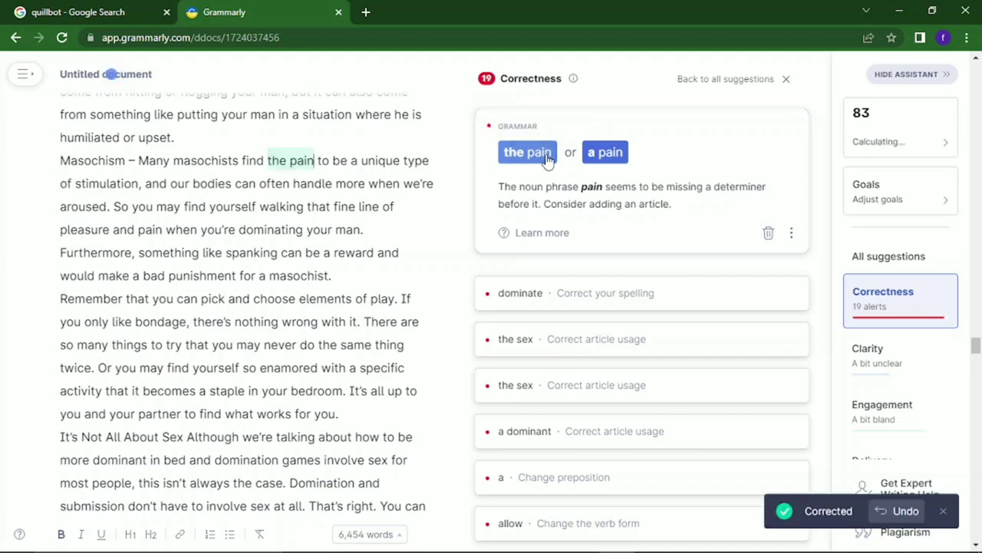
Report the suggestion to replace "dominate" with "nominate" as an incorrect suggestion.
left_click(550, 132)
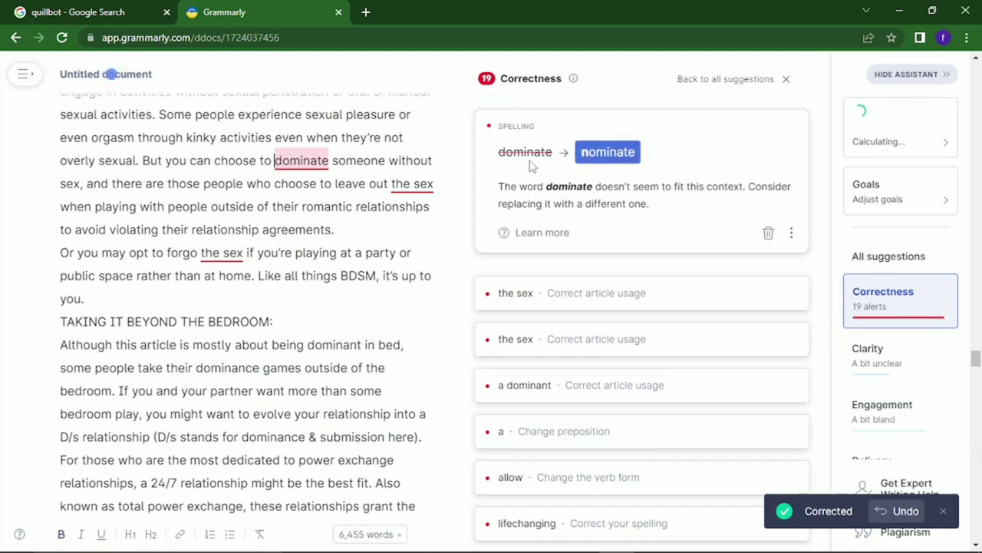
left_click(792, 235)
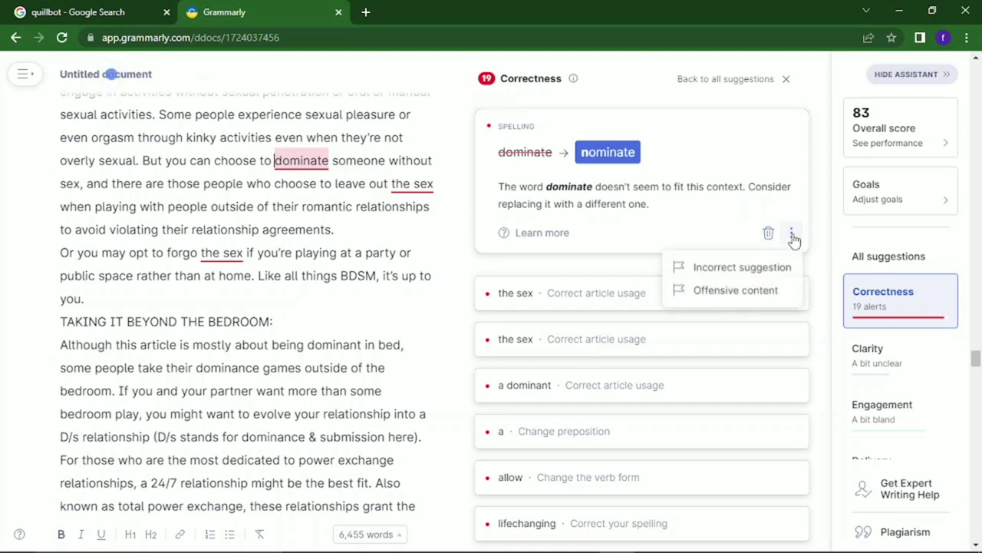
left_click(756, 267)
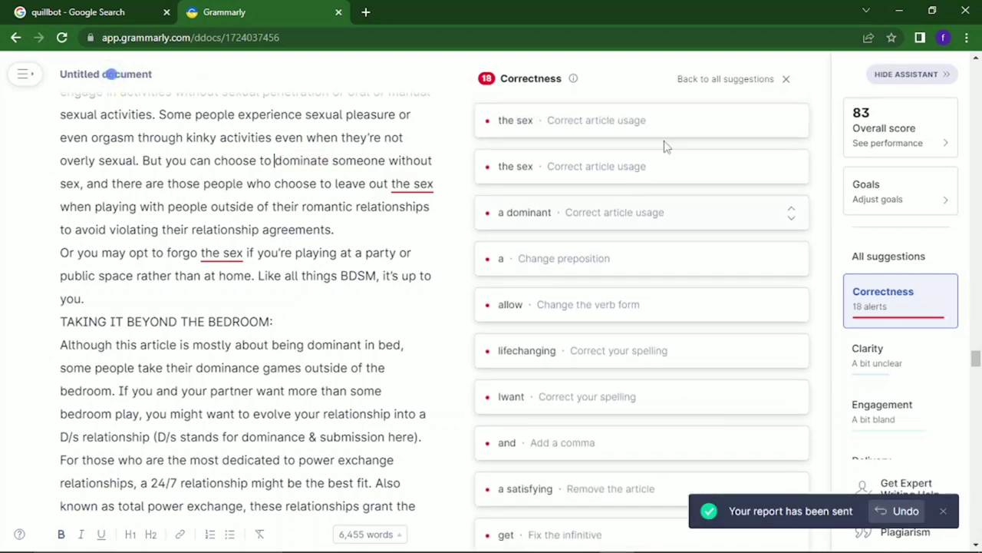
Accept the removal of "the" before "sex" in both "leave out the sex" and "forgo the sex".
left_click(631, 121)
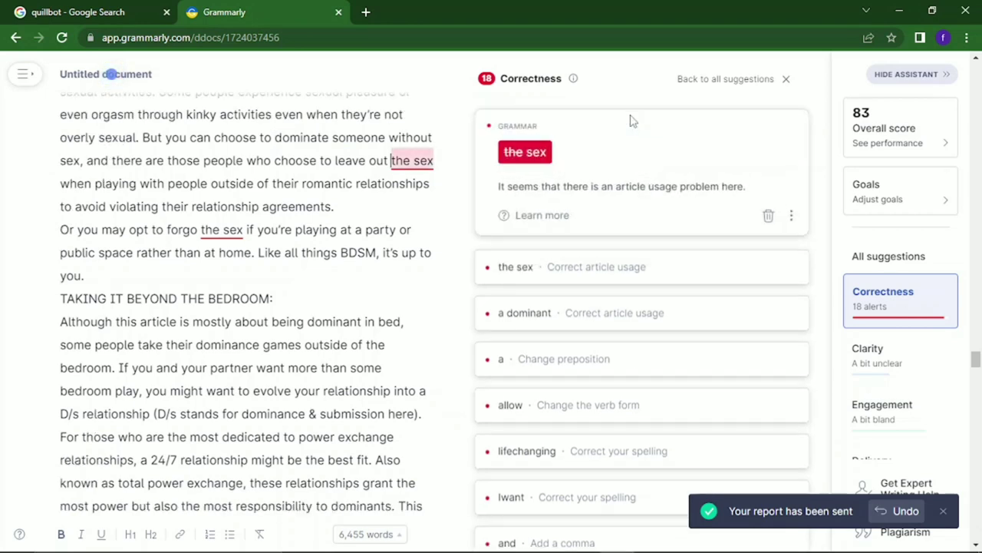
left_click(524, 152)
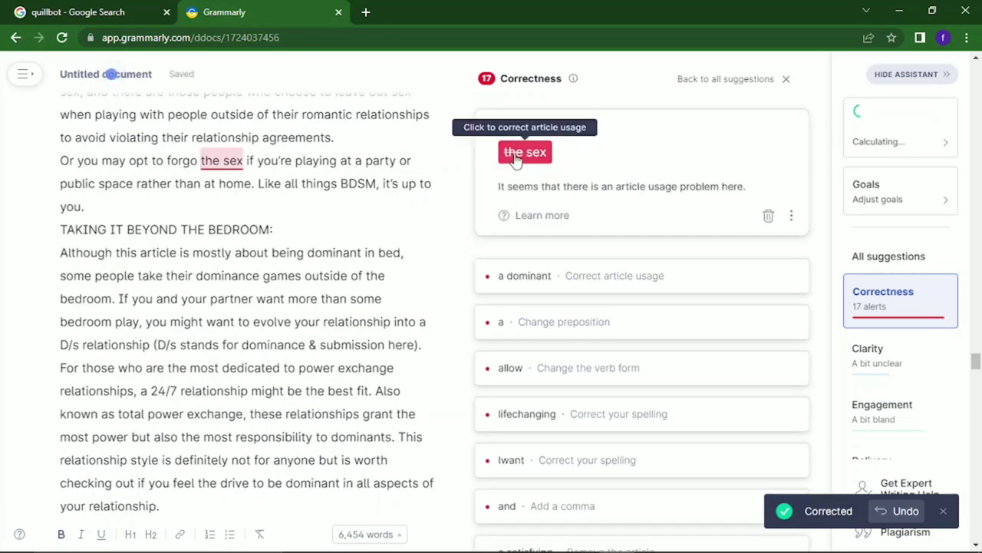
left_click(516, 155)
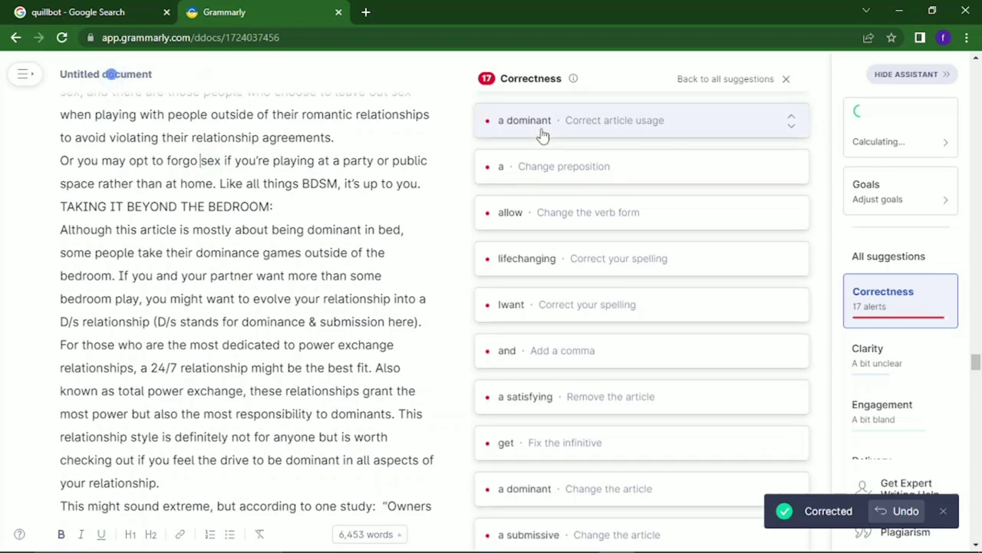
Accept removing "a" before "dominant (or submissive)" and dismiss the suggestion to replace "dominate" with "nominate".
left_click(543, 135)
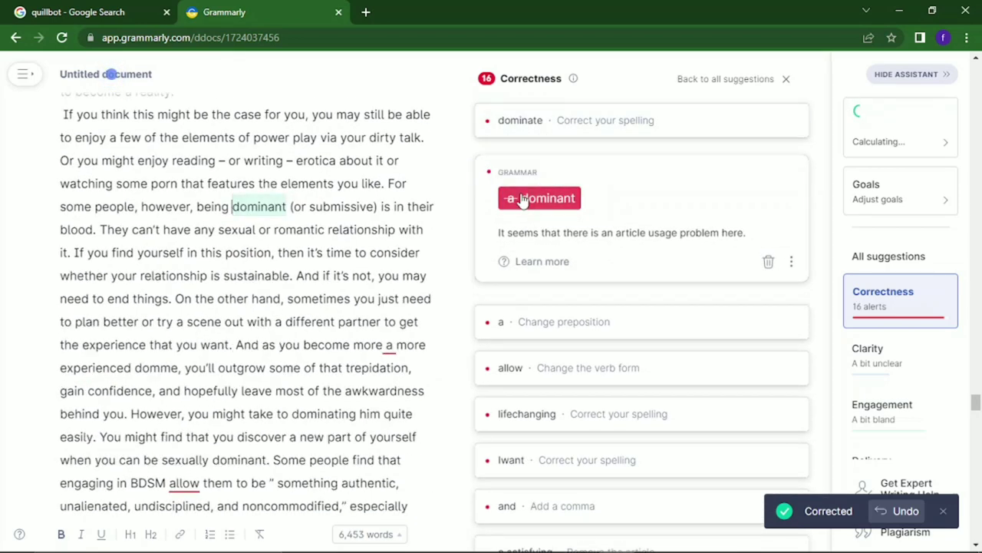
left_click(522, 199)
left_click(552, 137)
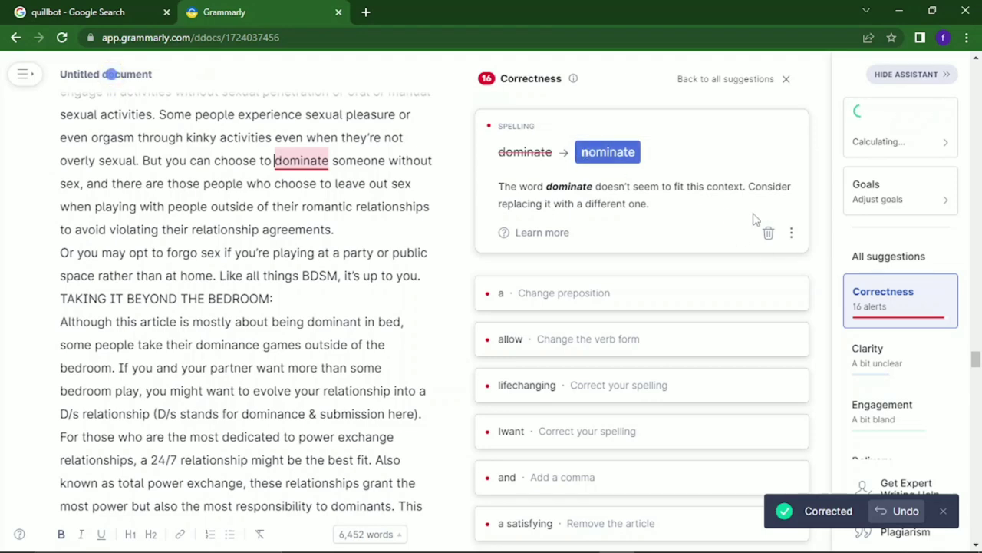
left_click(769, 232)
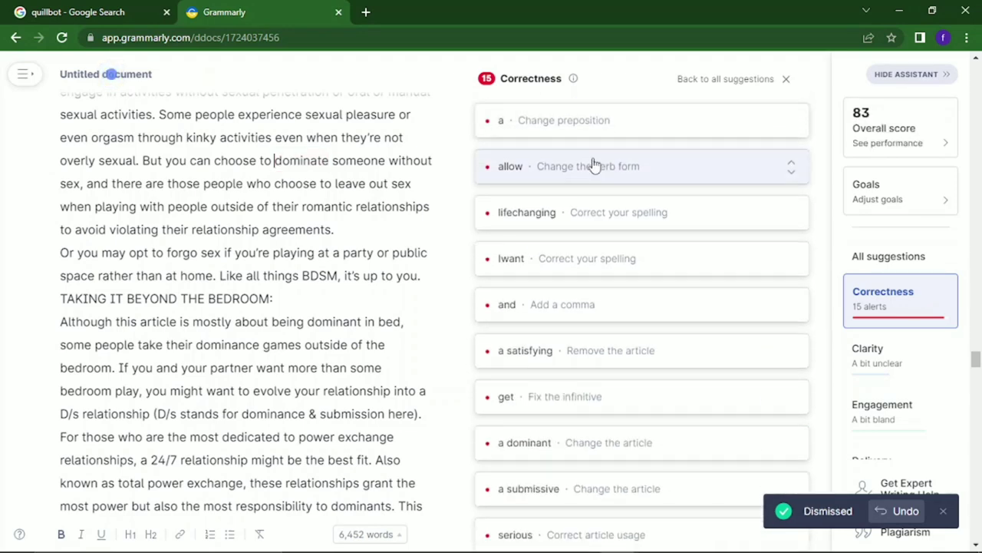
Accept "of a" in "more a more experienced domme" and change "allow" to "allows" in "engaging in BDSM allow them".
left_click(590, 137)
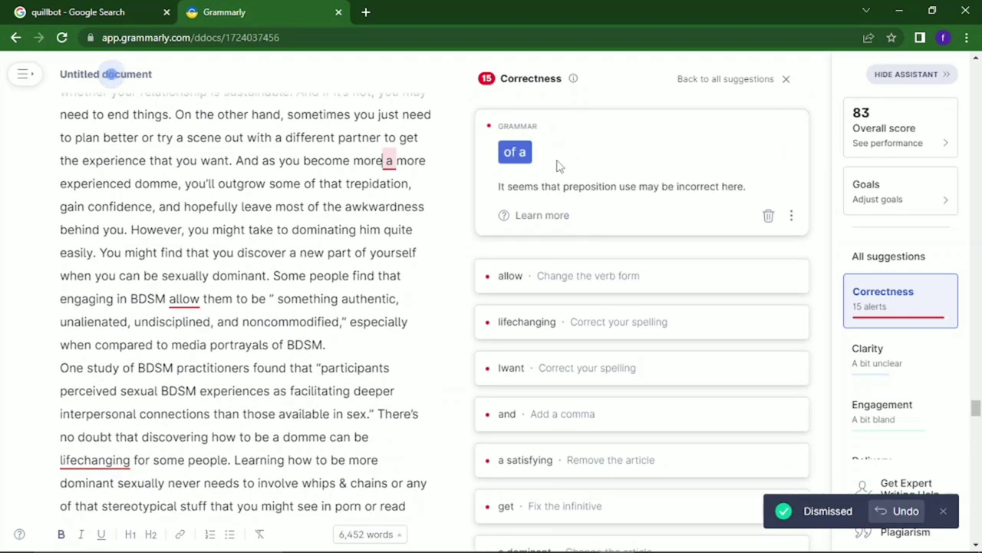
left_click(507, 153)
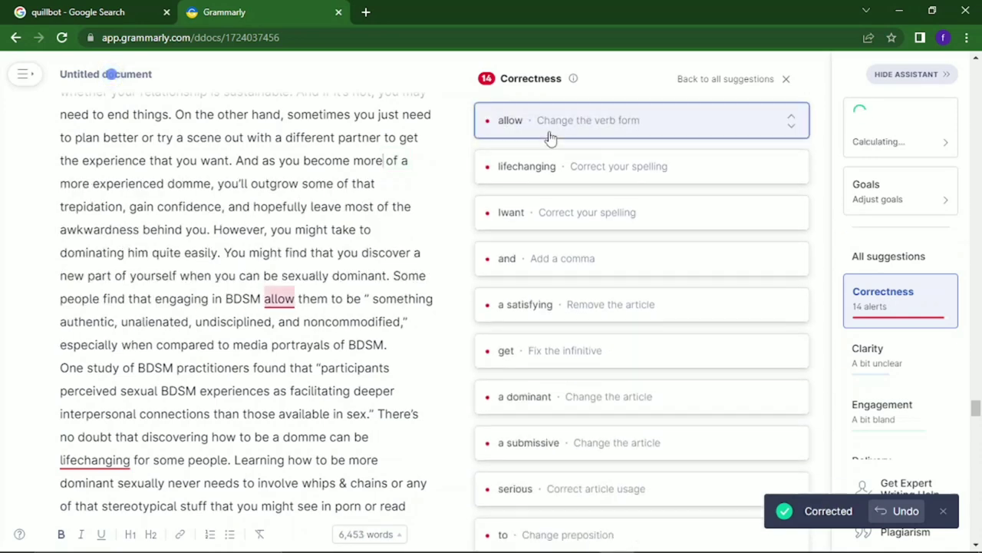
left_click(550, 137)
left_click(560, 161)
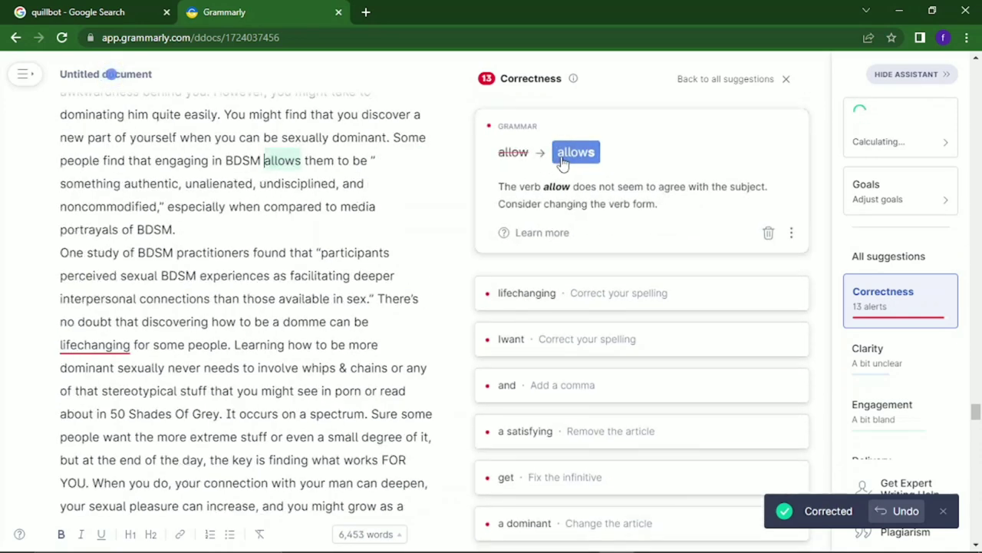
Correct the spelling of "lifechanging" to "life-changing" and of "Iwant" in FAQ #1 to "I want".
left_click(554, 136)
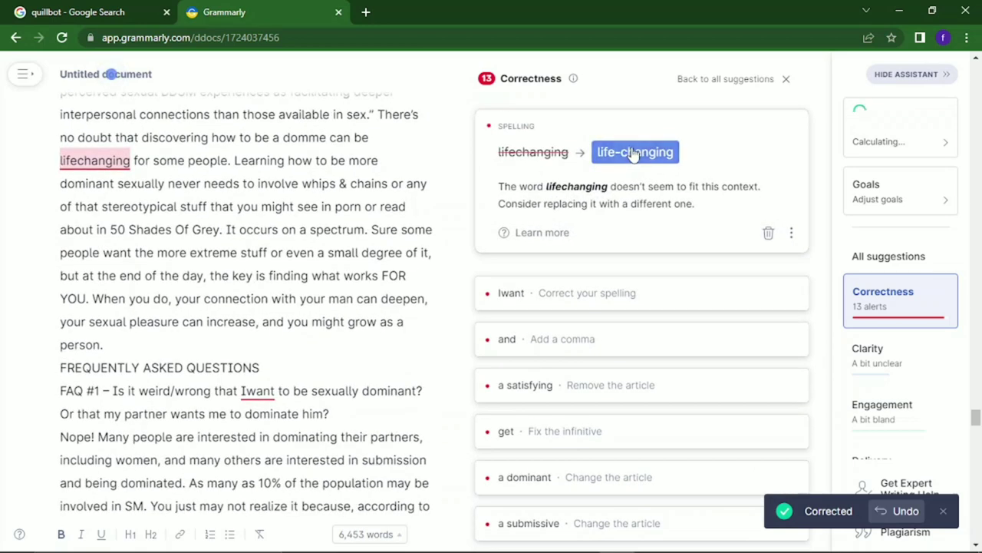
left_click(632, 153)
left_click(589, 127)
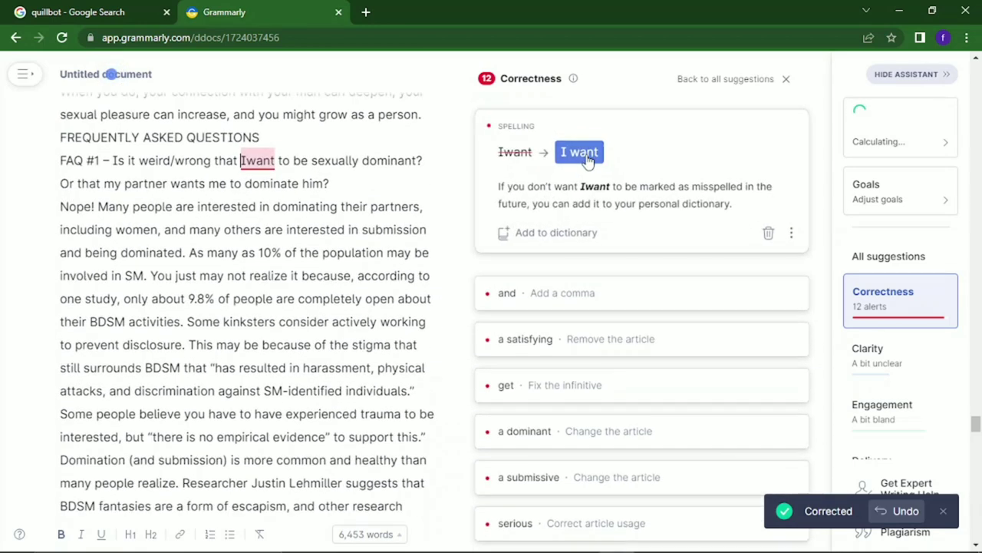
left_click(587, 150)
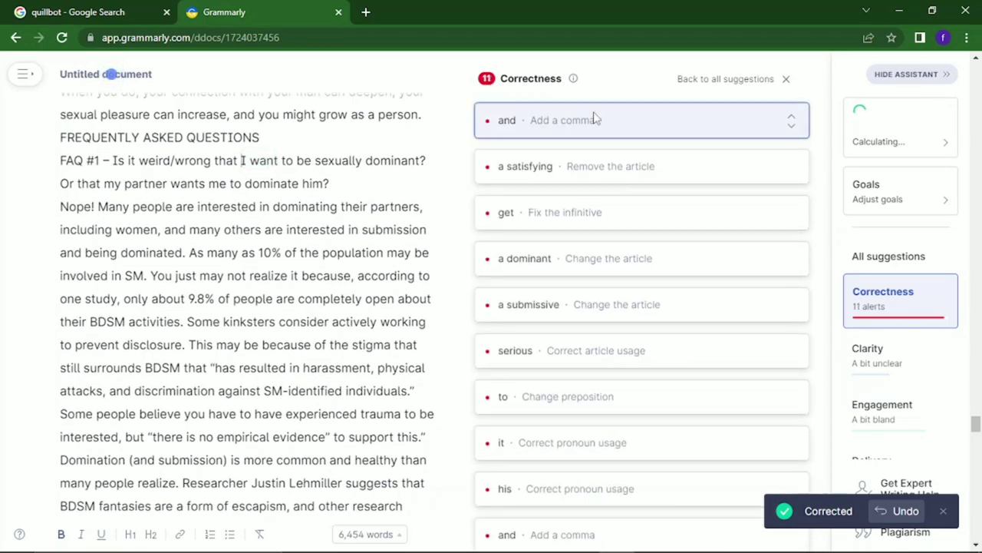
Accept the comma before "and connection" and the removal of "a" before "satisfying sex life".
left_click(594, 121)
left_click(507, 157)
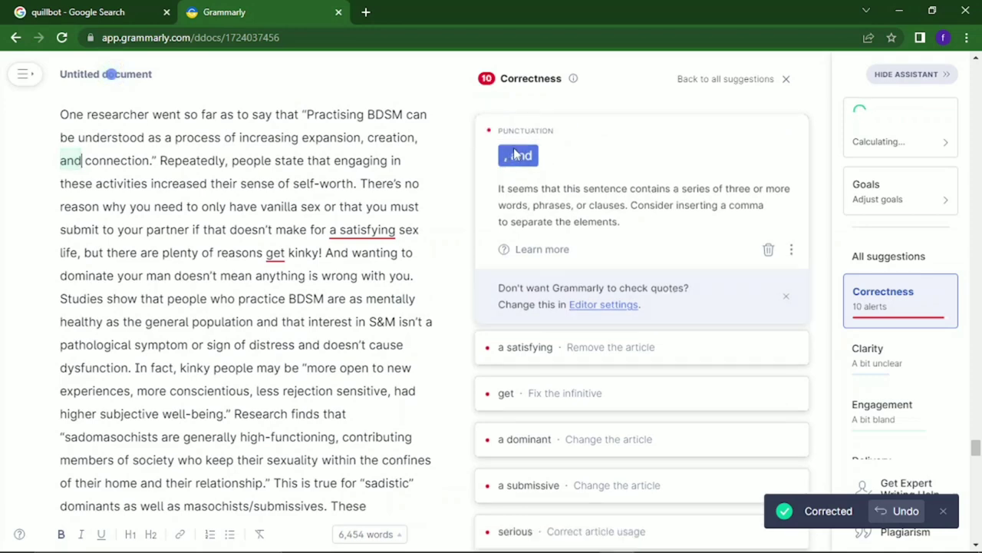
left_click(565, 123)
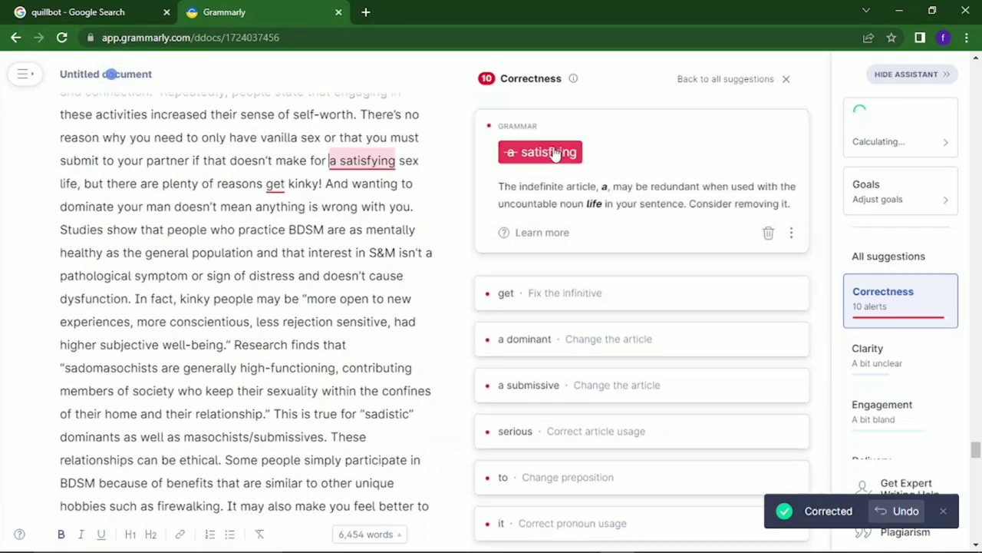
left_click(558, 155)
Accept the infinitive "to get" in "plenty of reasons get kinky" and the article suggestion "a satisfying" before "sex life".
left_click(556, 126)
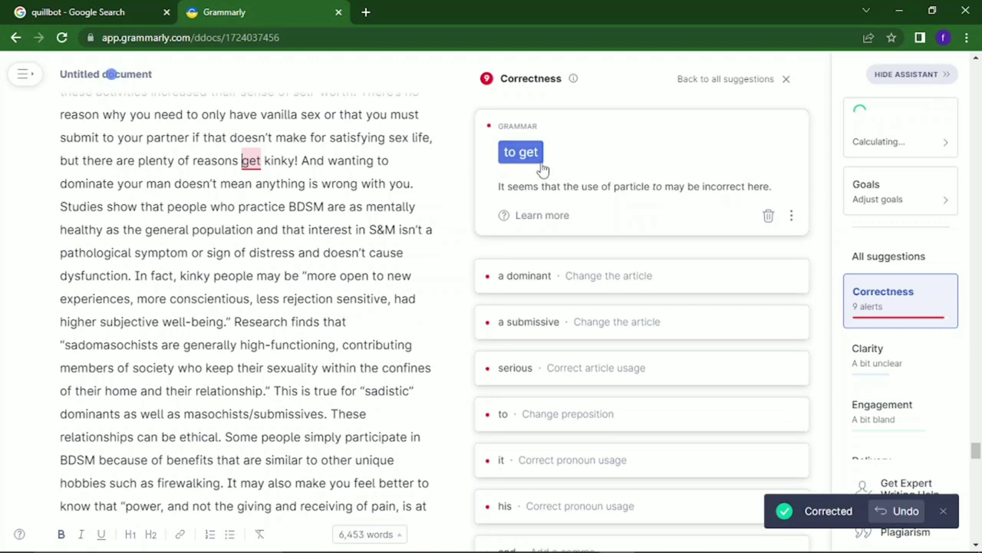
left_click(534, 161)
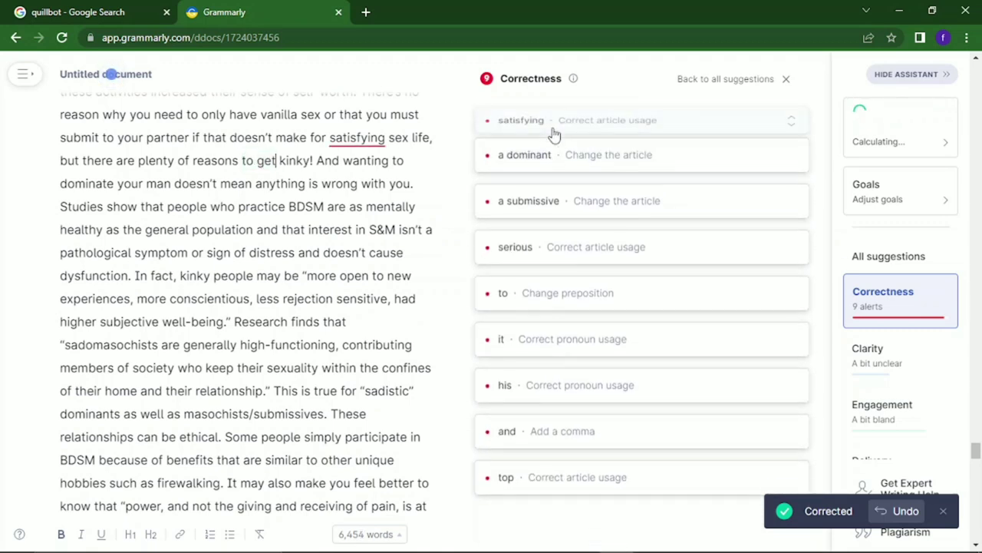
left_click(550, 136)
left_click(543, 156)
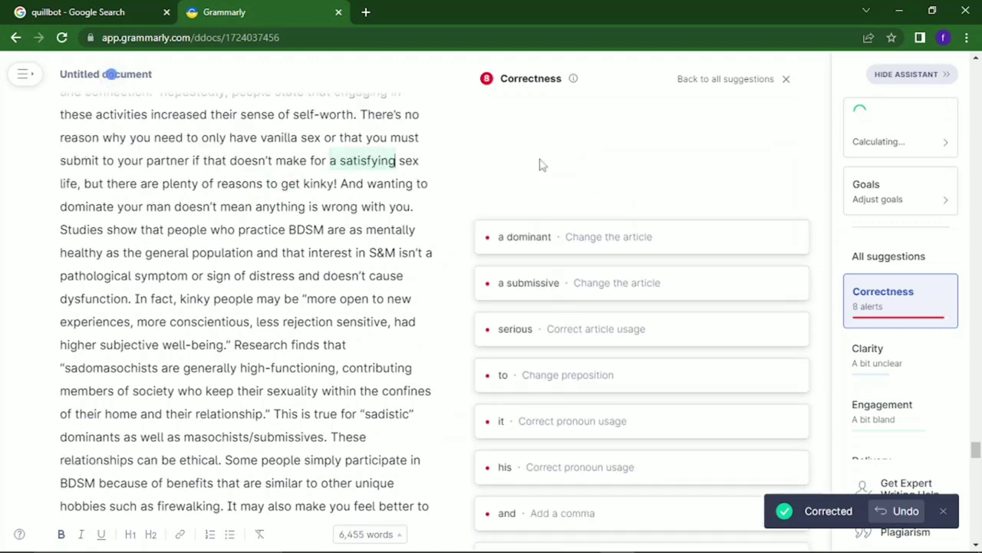
Accept the removal of the article before both "dominant" and "submissive" in the opening sentence of the FAQ #3 answer.
left_click(561, 137)
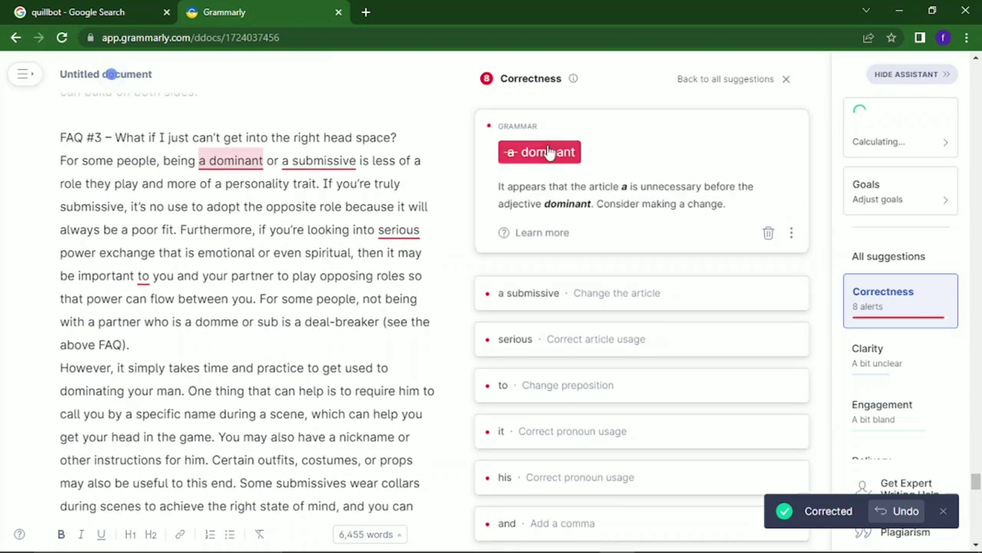
left_click(547, 152)
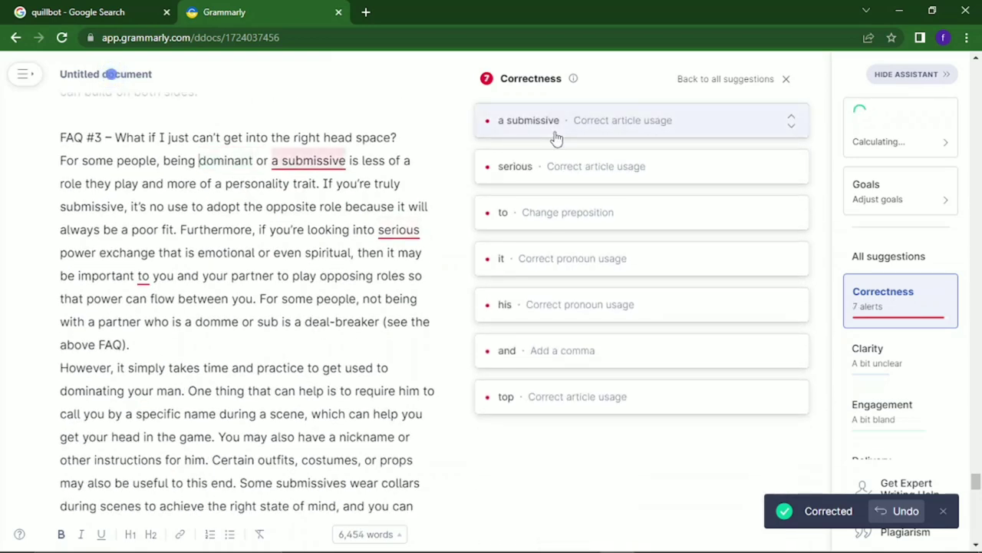
left_click(554, 137)
left_click(542, 158)
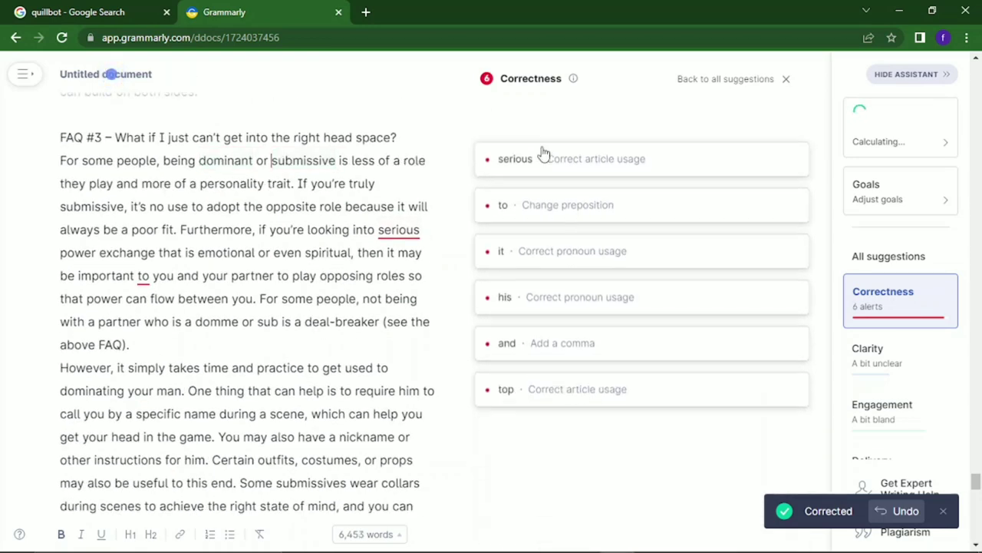
Accept "a serious" before "power exchange" and change "to" to "for" in "important to you and your partner".
left_click(552, 139)
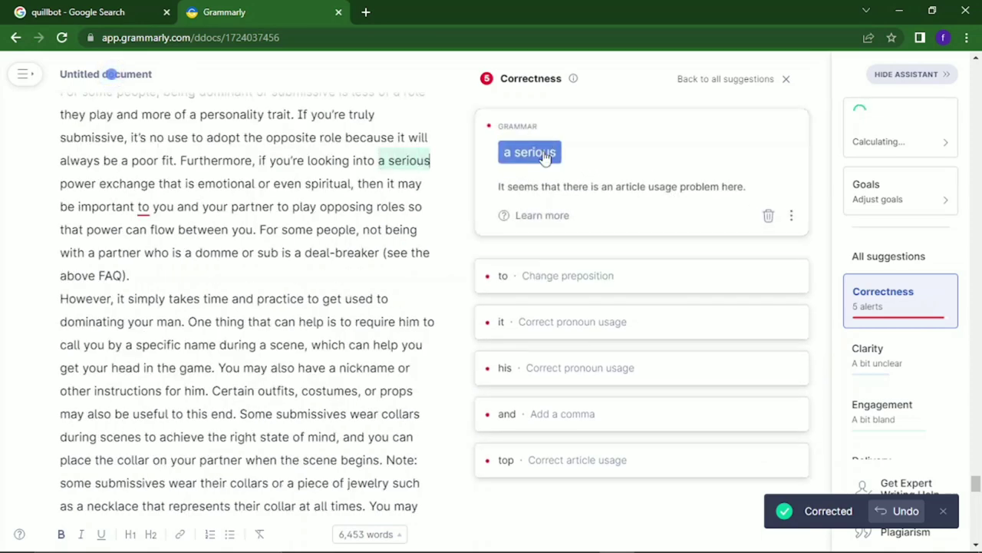
left_click(545, 158)
left_click(564, 123)
left_click(550, 156)
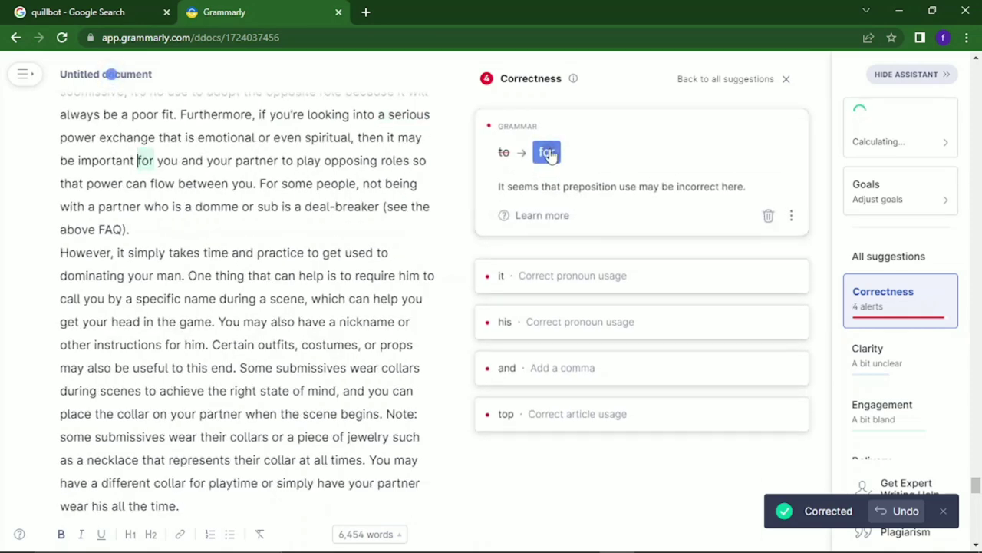
Accept the pronoun corrections that remove "it" near "enhance your relationship" and change "his mind" to "your mind".
left_click(564, 136)
left_click(509, 153)
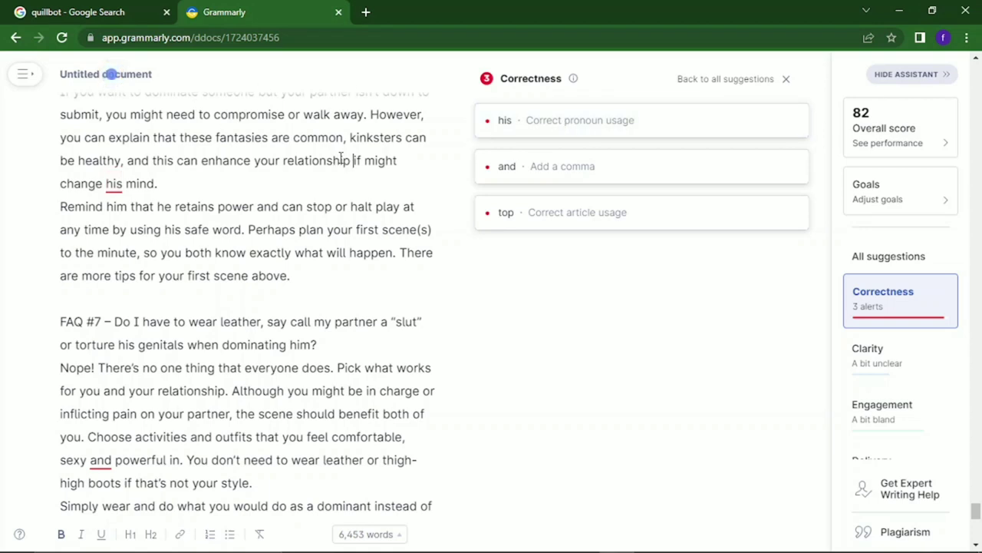
left_click(556, 123)
left_click(556, 153)
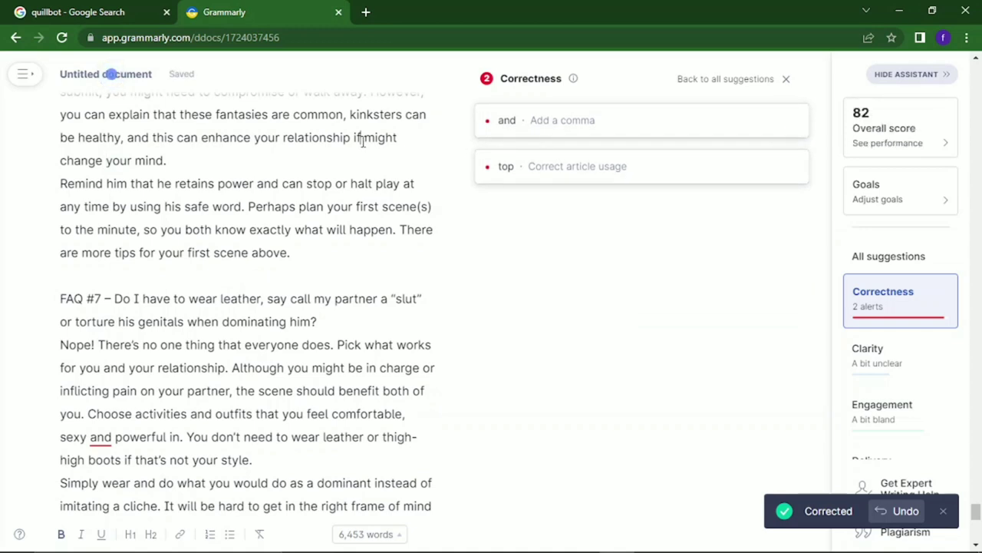
Edit the sentence ending manually to read "if he might change his mind".
left_click(362, 139)
type("he")
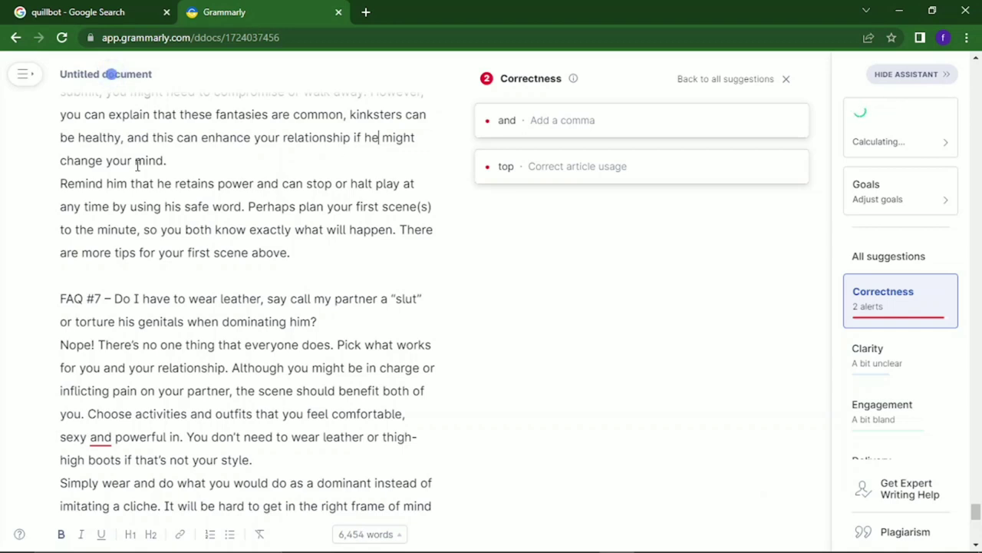
key("BackSpace")
key("BackSpace")
key("BackSpace")
key("BackSpace")
type("his")
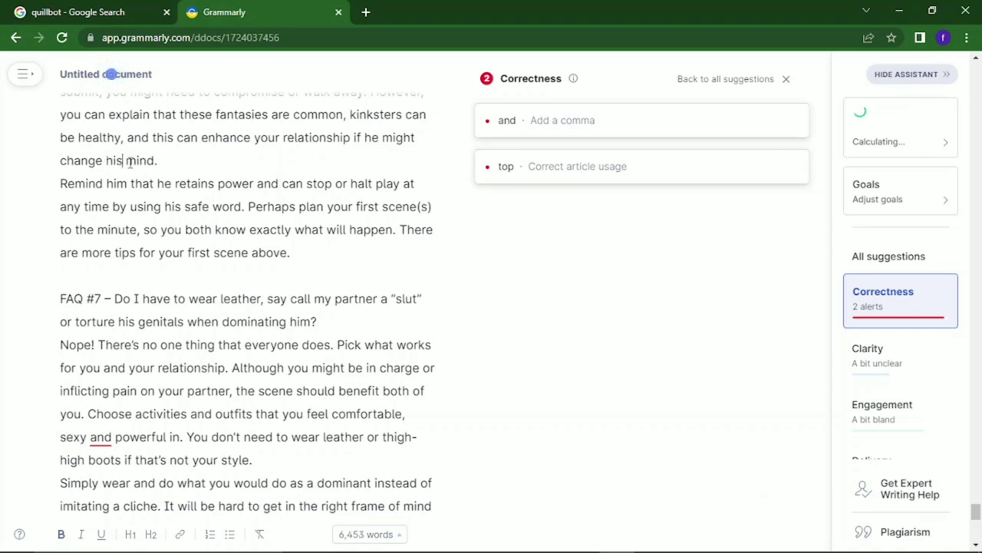
Accept the comma before "and powerful" in FAQ #7 and the article in "the top drop" in FAQ #8.
left_click(559, 132)
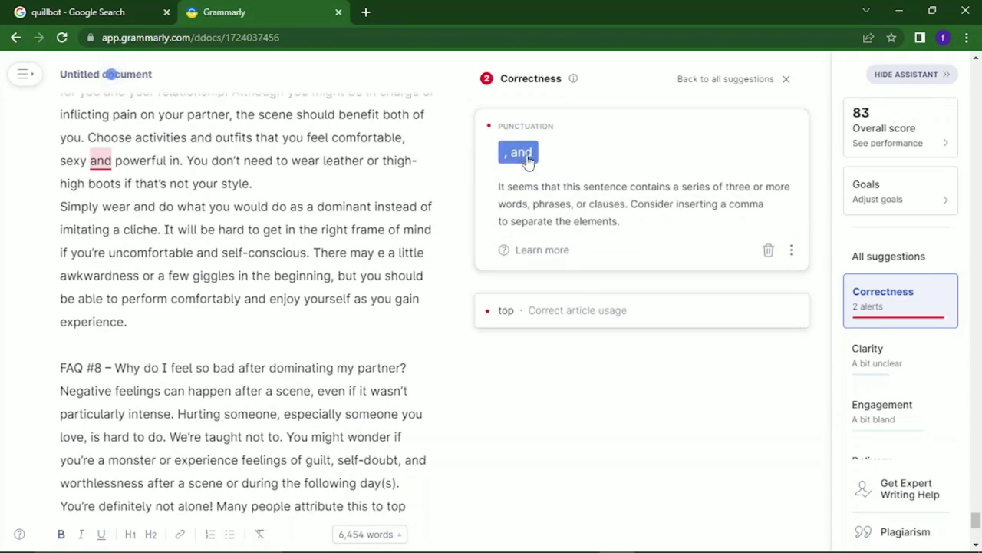
left_click(528, 155)
left_click(564, 137)
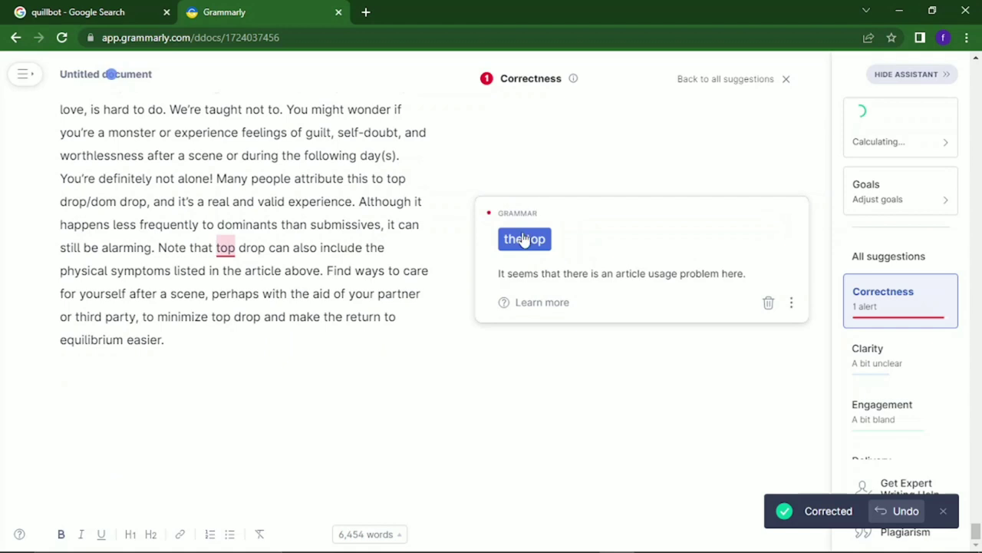
left_click(522, 241)
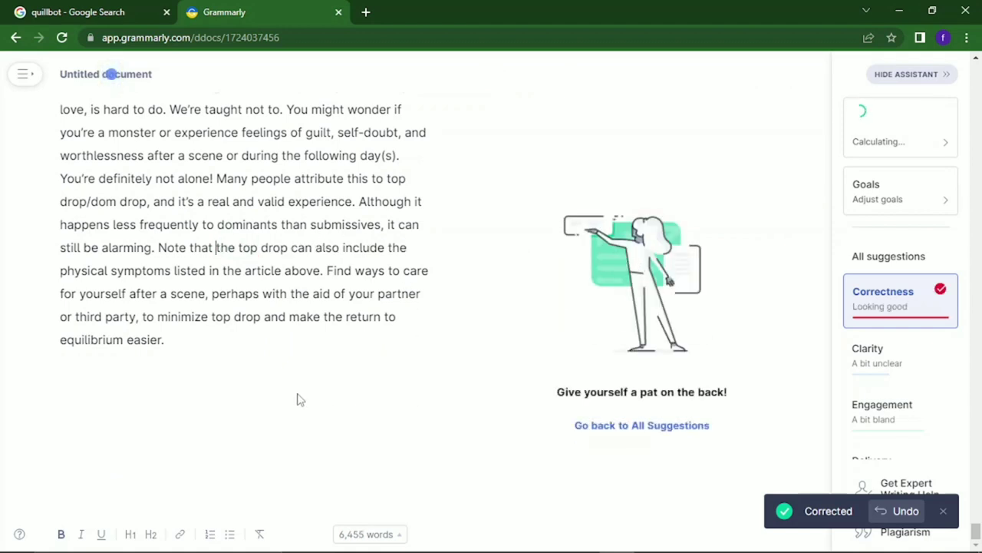
Copy the whole corrected text and paste it over the entire contents of the "how to doinate" document in WordPad.
key("ctrl+a")
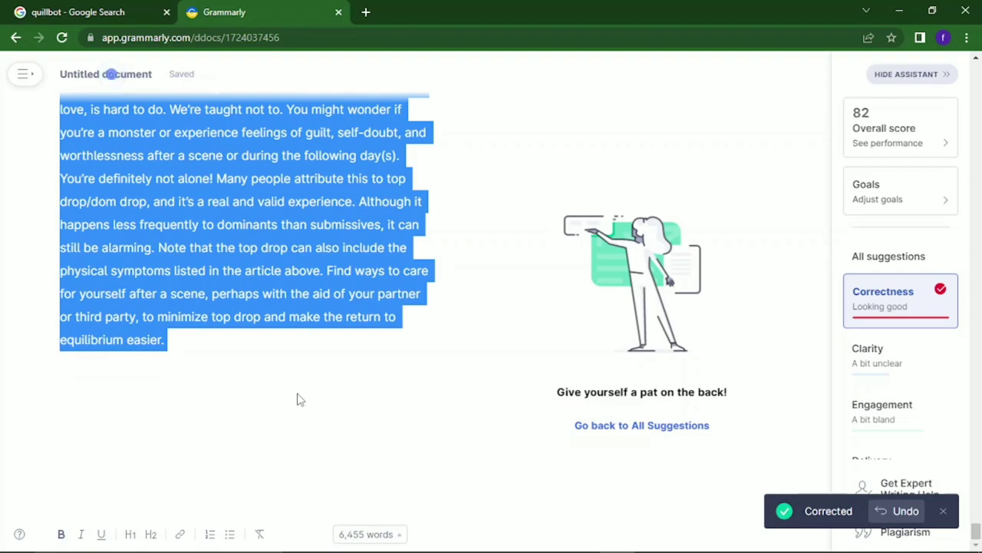
key("alt+Tab")
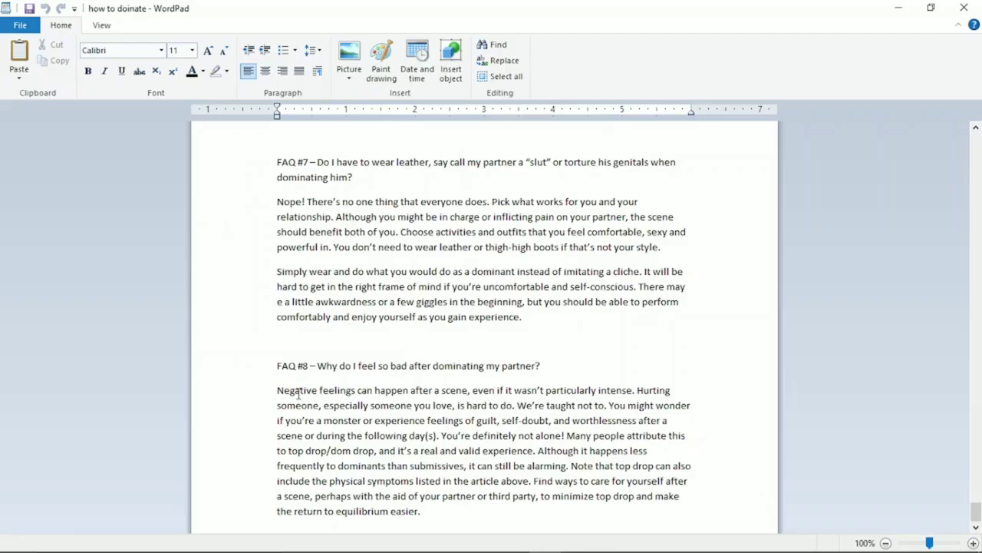
key("ctrl+a")
key("ctrl+v")
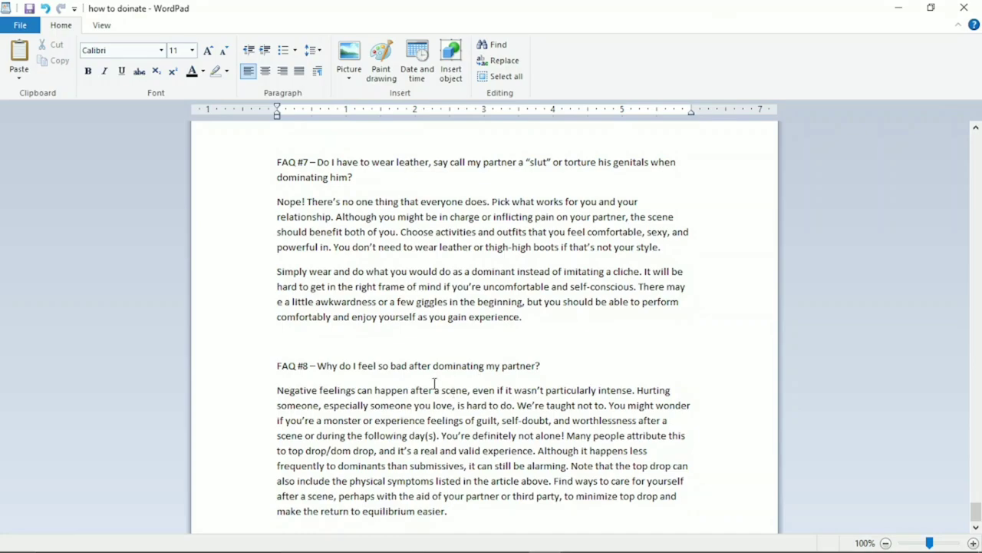
Switch to the browser and search Google for "google.doc" in a new tab.
key("alt+Tab")
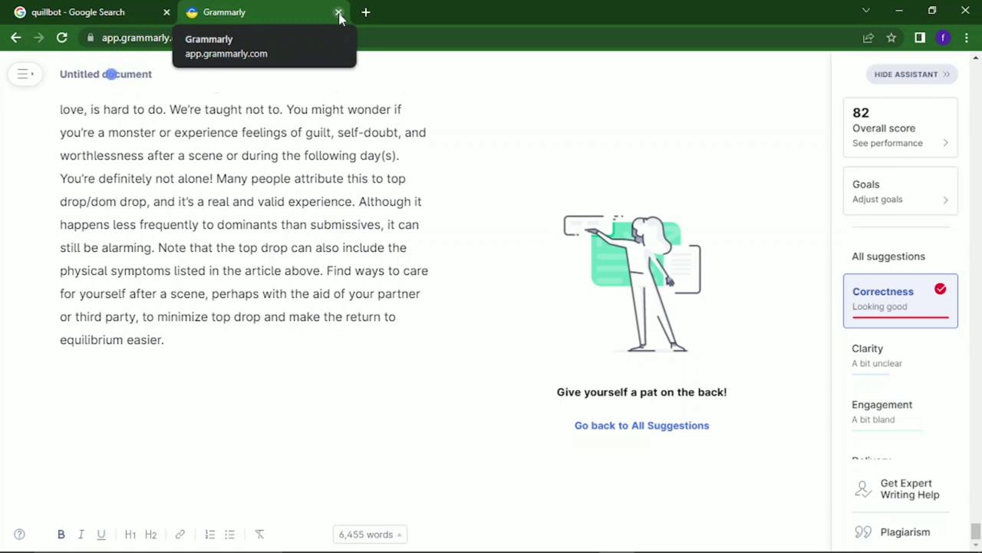
left_click(366, 13)
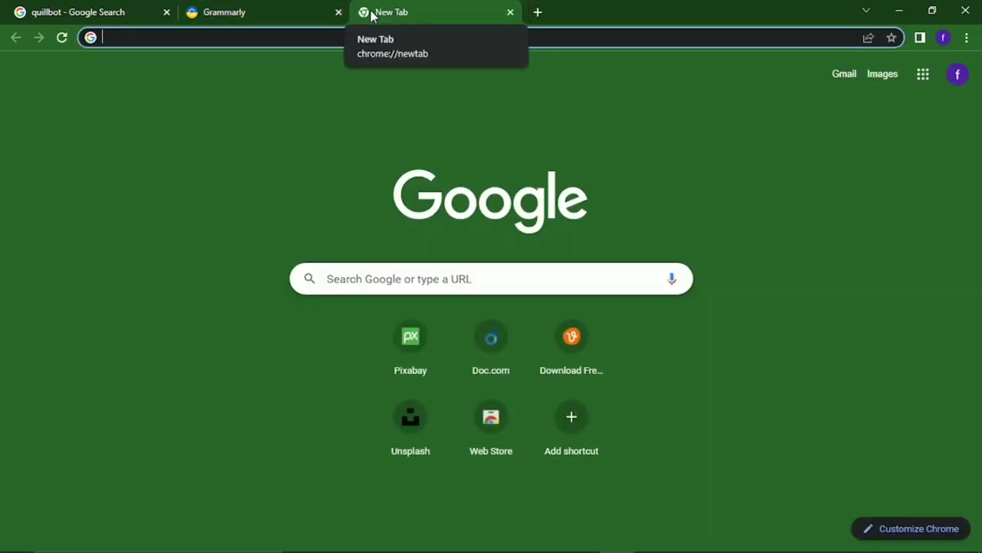
type("good")
key("BackSpace")
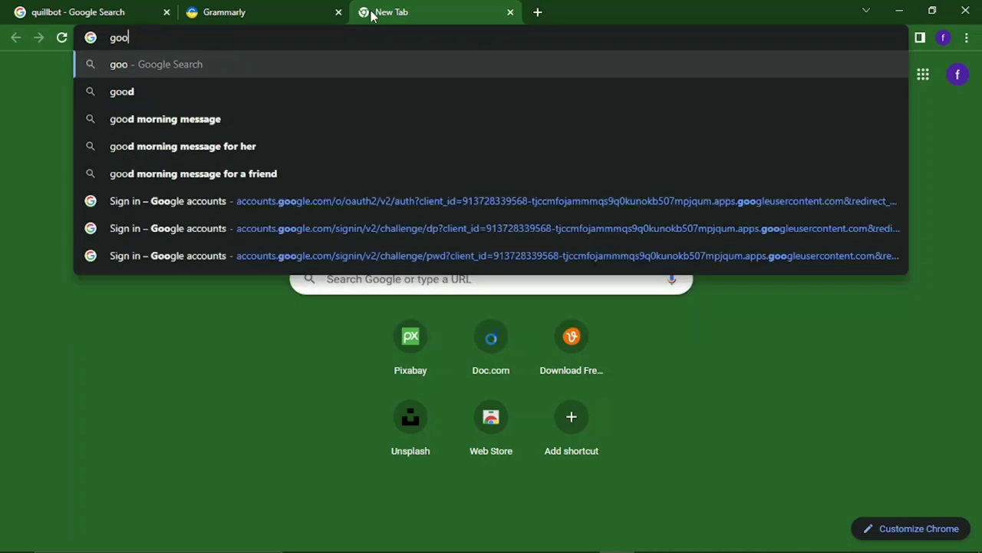
type("gle")
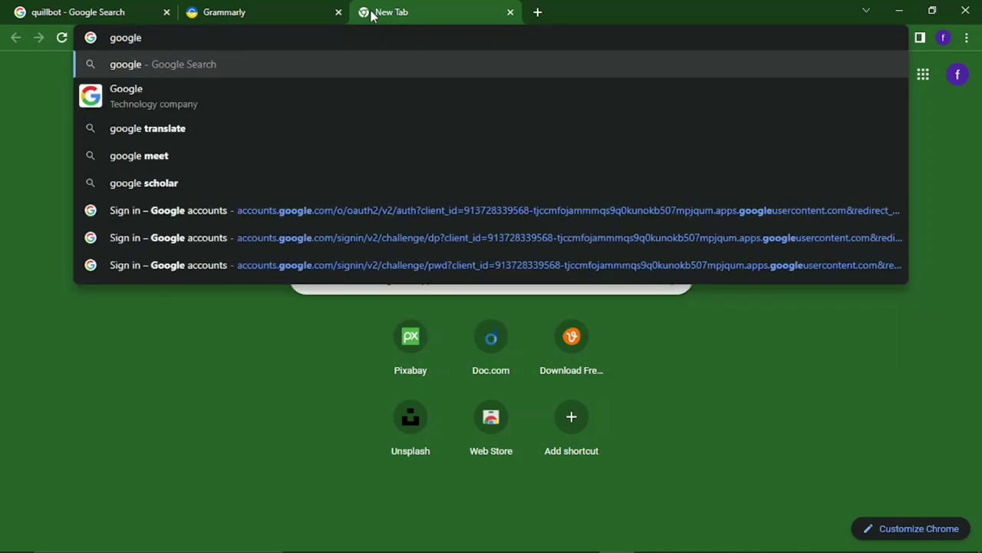
type(".do")
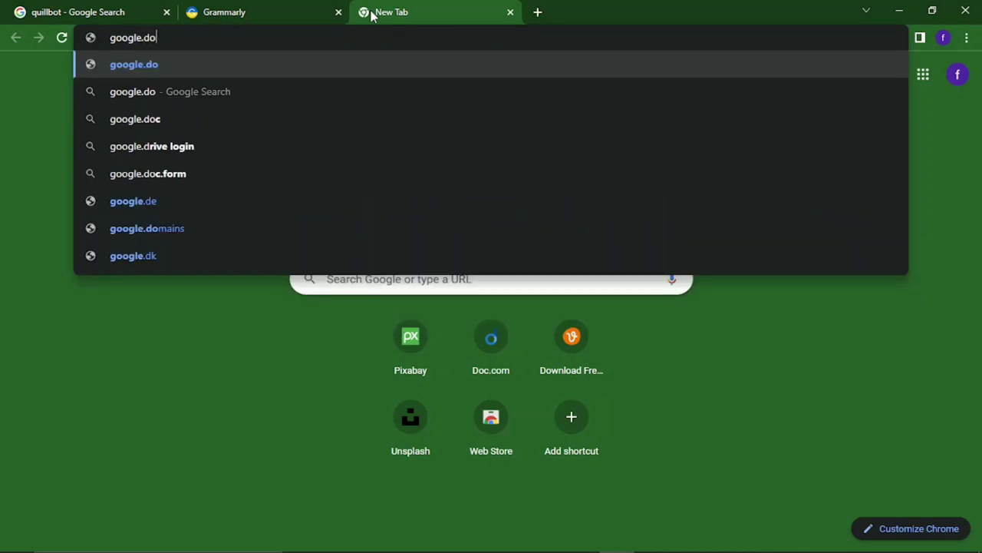
type("c")
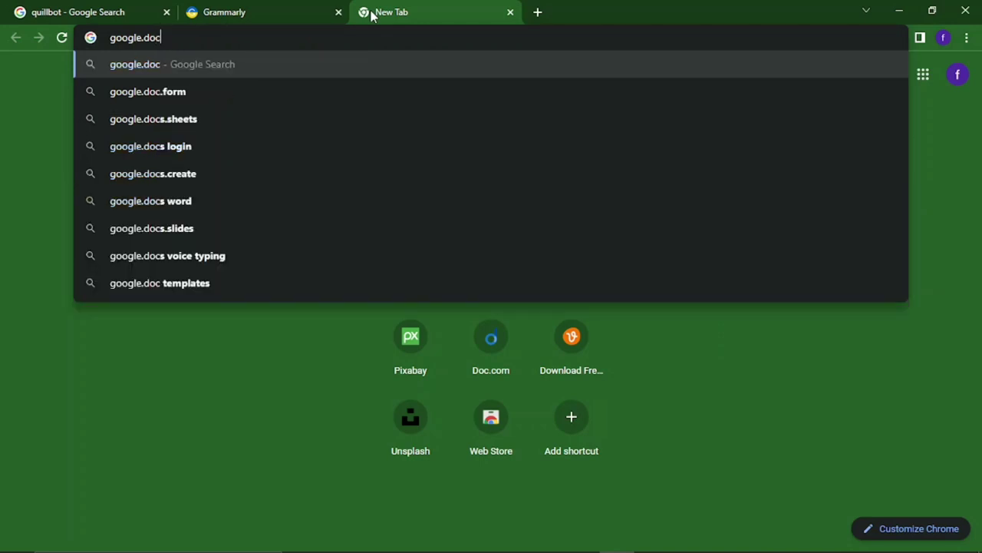
left_click(203, 65)
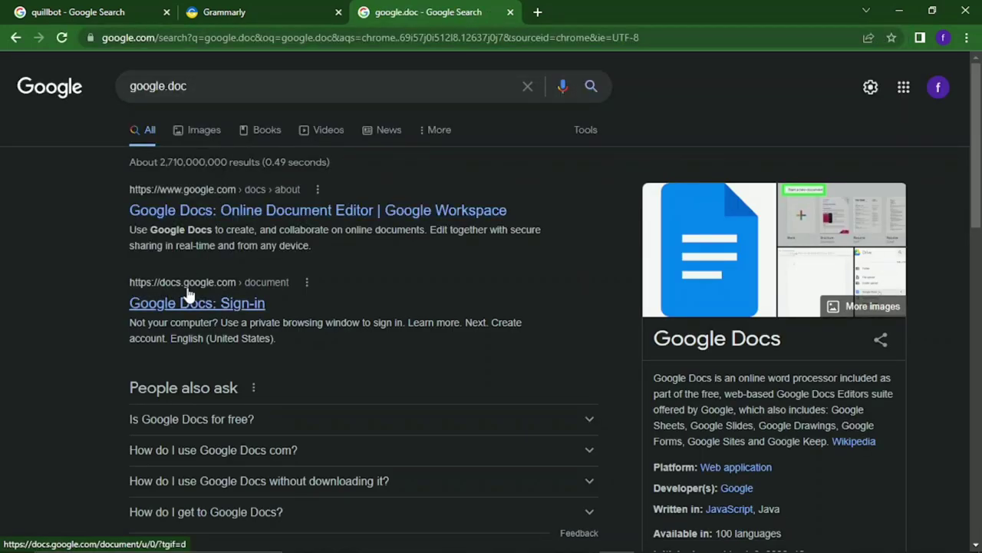
Open Google Docs from the search results and create a blank document.
left_click(226, 217)
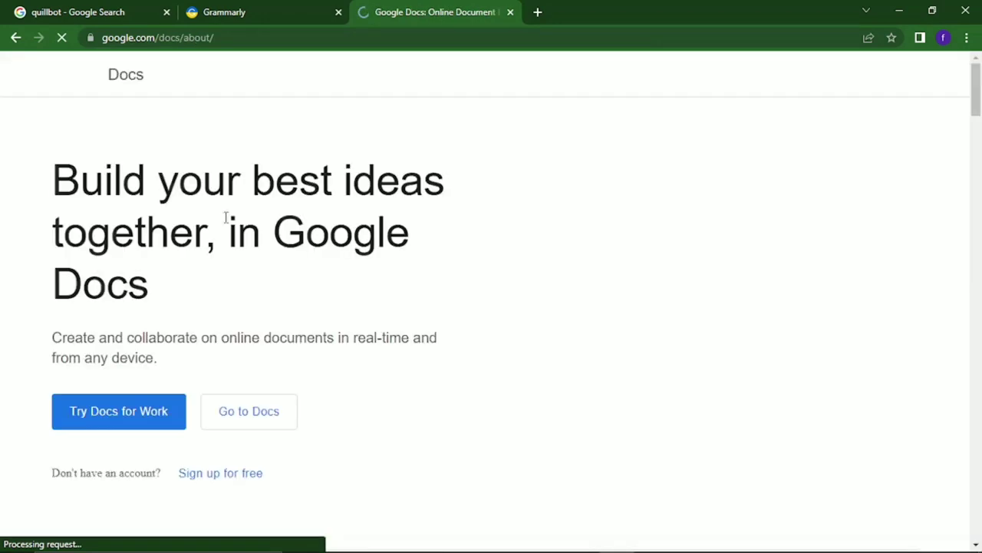
left_click(263, 441)
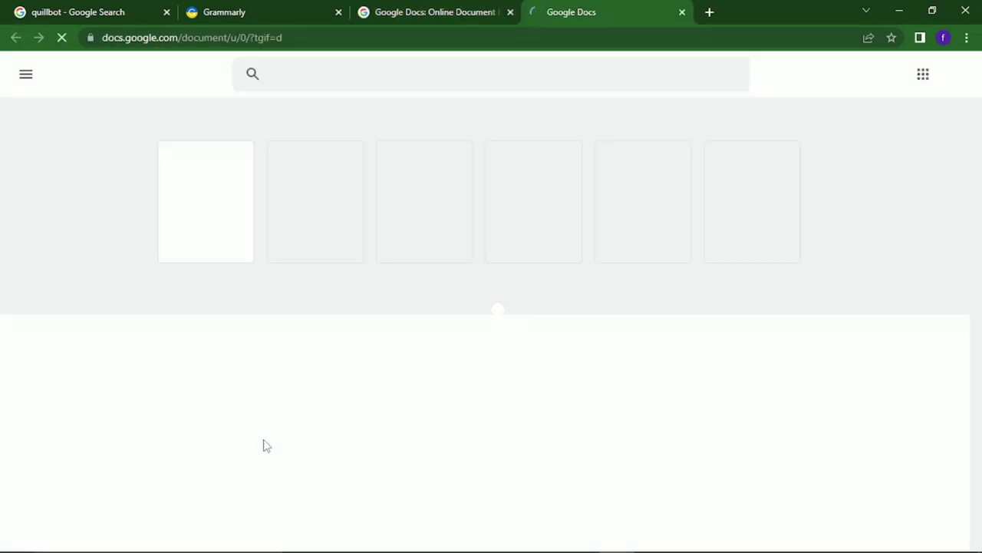
left_click(207, 234)
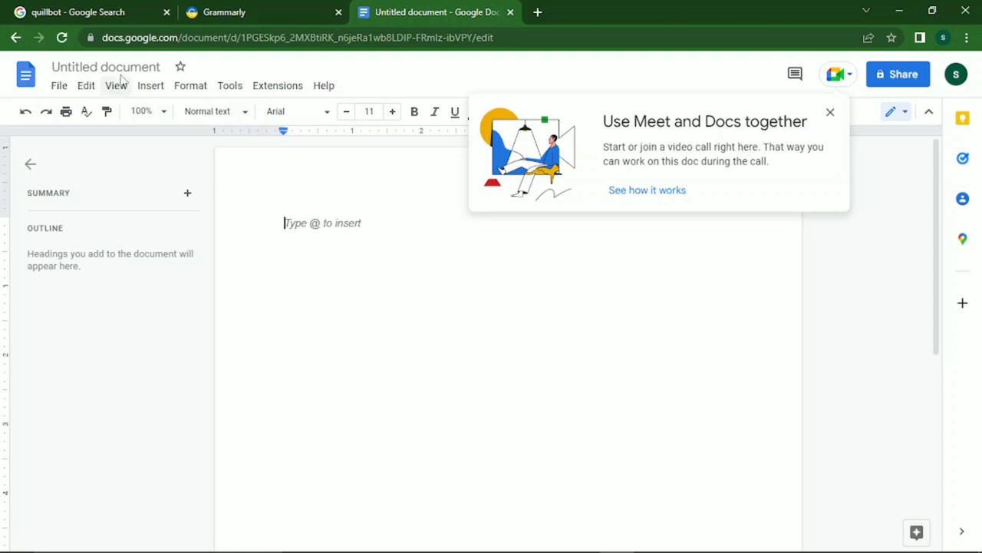
Set the whole document's paper size to Statement (5.5" x 8.5") in the page setup.
left_click(68, 89)
mouse_move(92, 90)
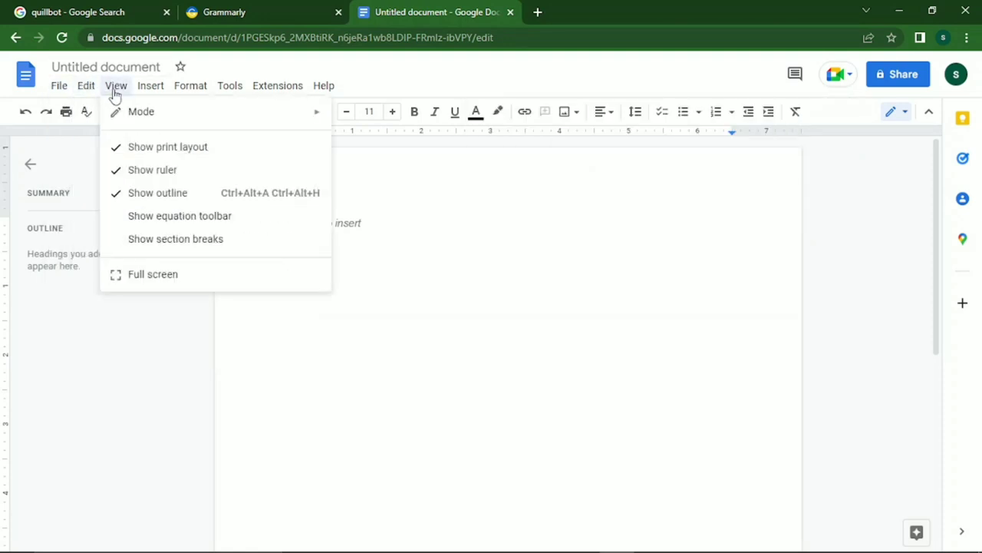
mouse_move(48, 90)
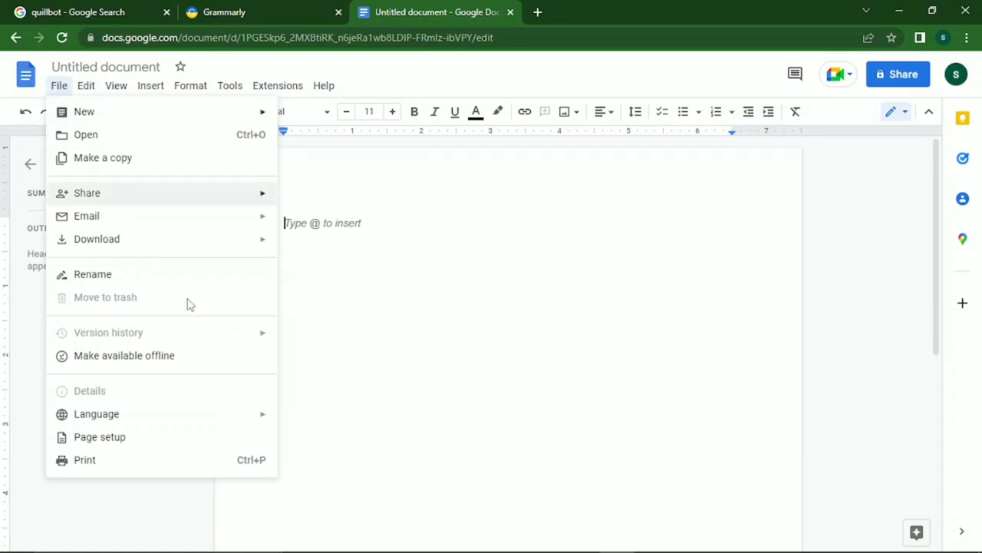
left_click(218, 448)
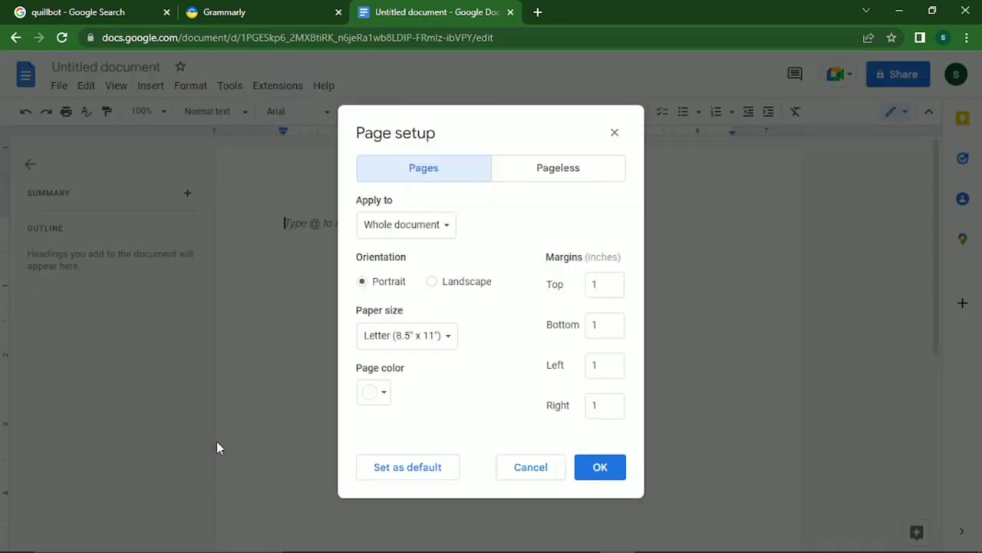
left_click(453, 339)
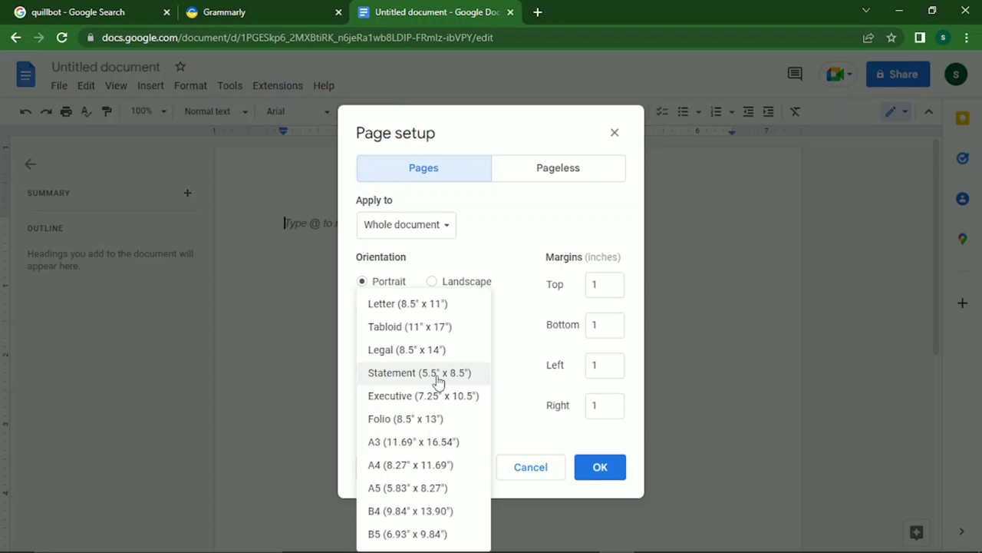
left_click(439, 379)
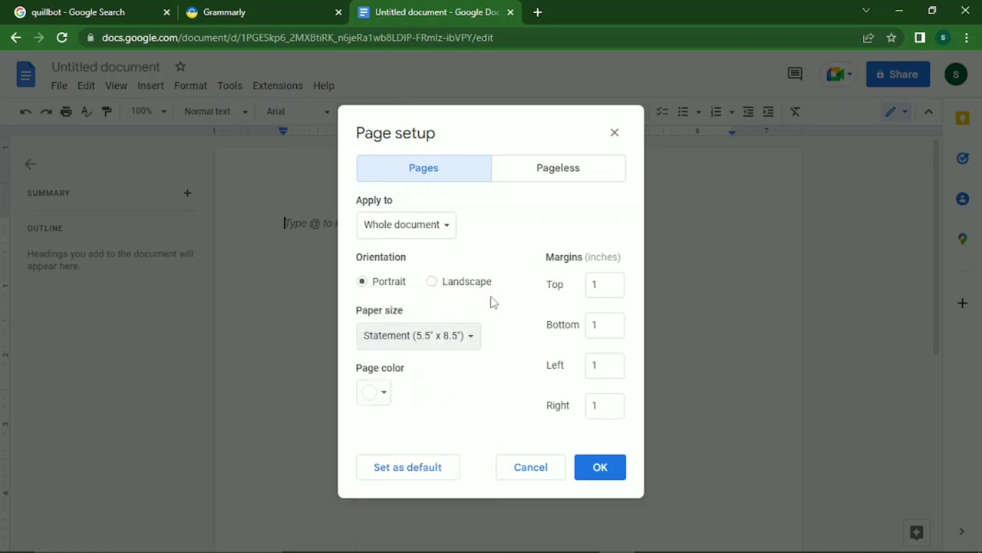
left_click(599, 467)
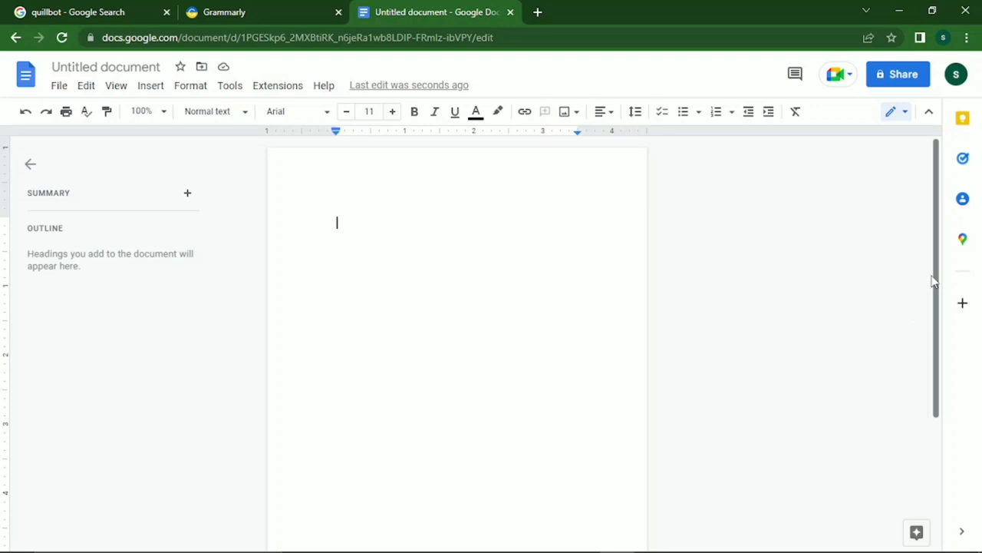
Extend the blank document with additional empty pages, inserting a page break at the end.
left_click_drag(934, 285, 945, 346)
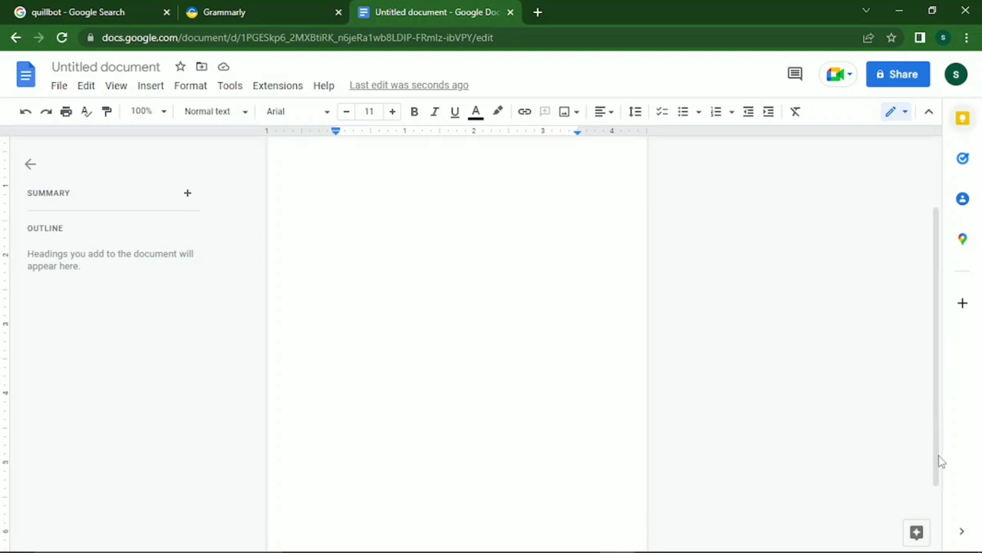
left_click(411, 474)
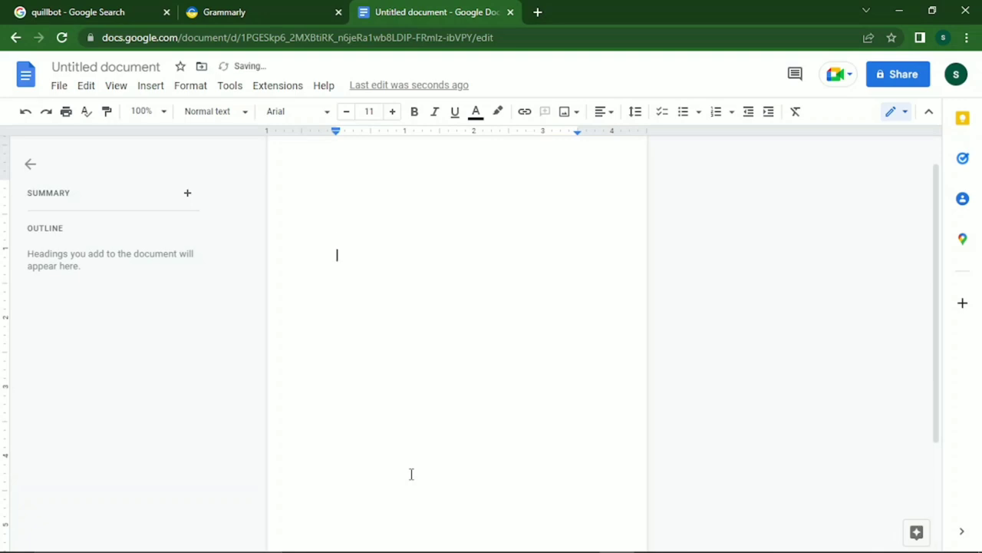
scroll(412, 474, "down", 15)
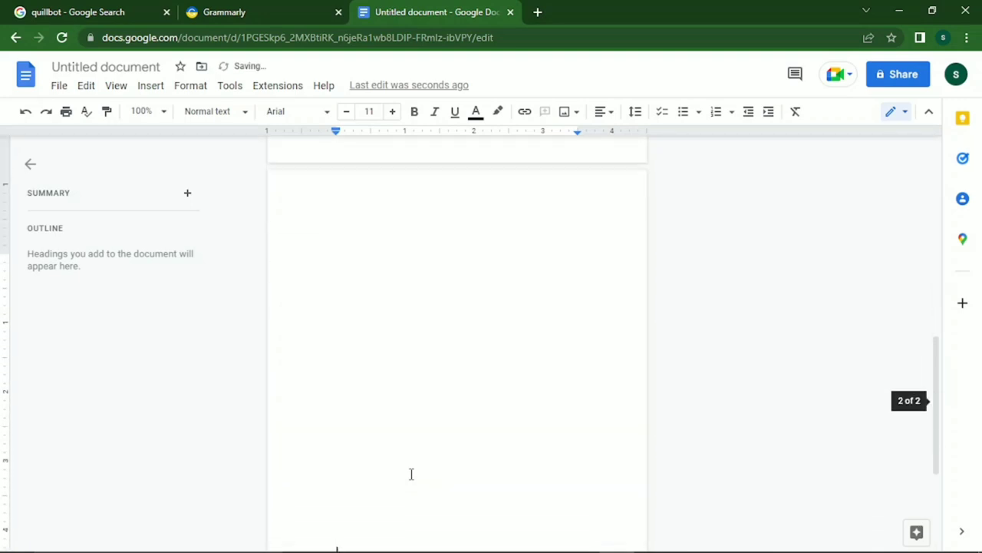
scroll(412, 480, "down", 5)
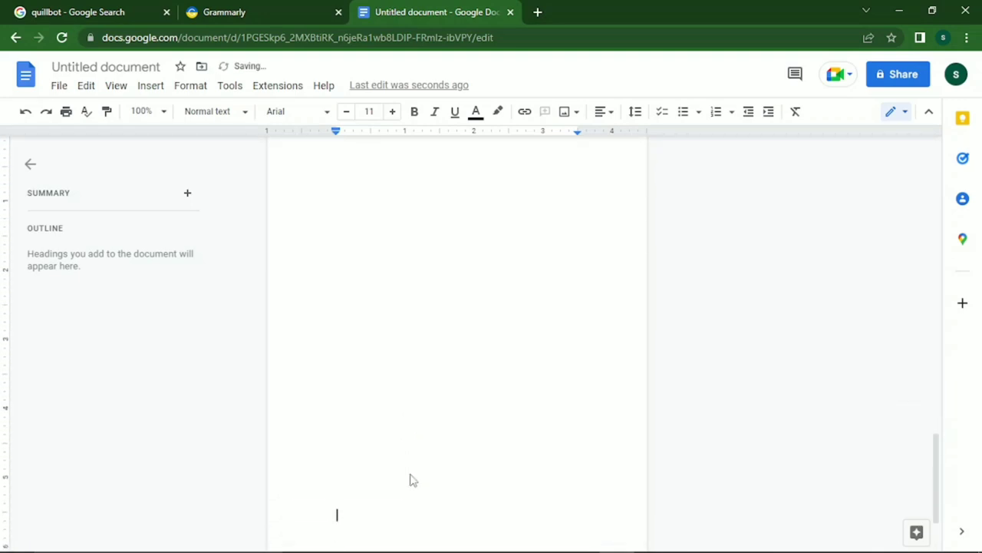
key("ctrl+Return")
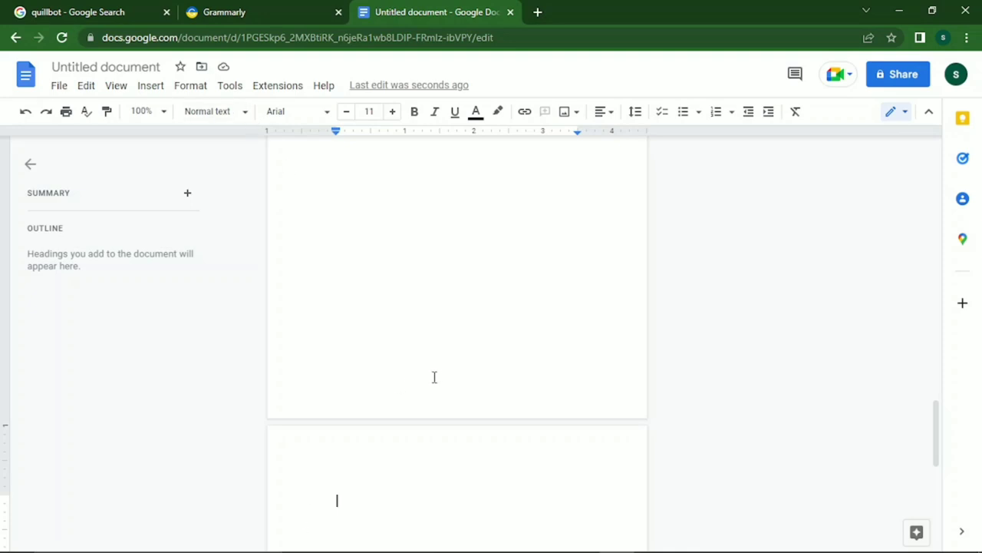
Switch to WordPad and copy the introductory paragraphs from "Many people believe" down to the line before "IT'S NOT ONE GIANT LEAP".
key("alt+Tab")
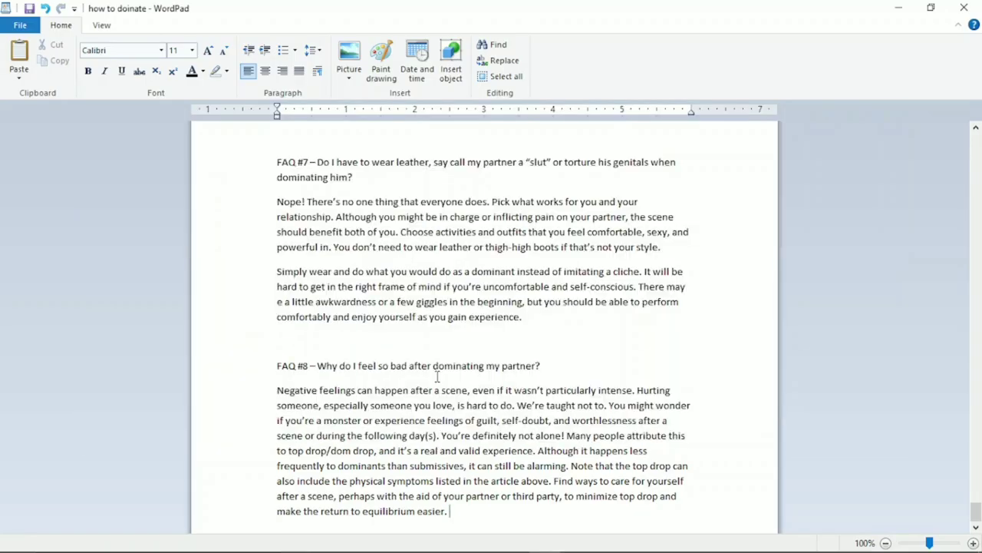
scroll(437, 376, "up", 20)
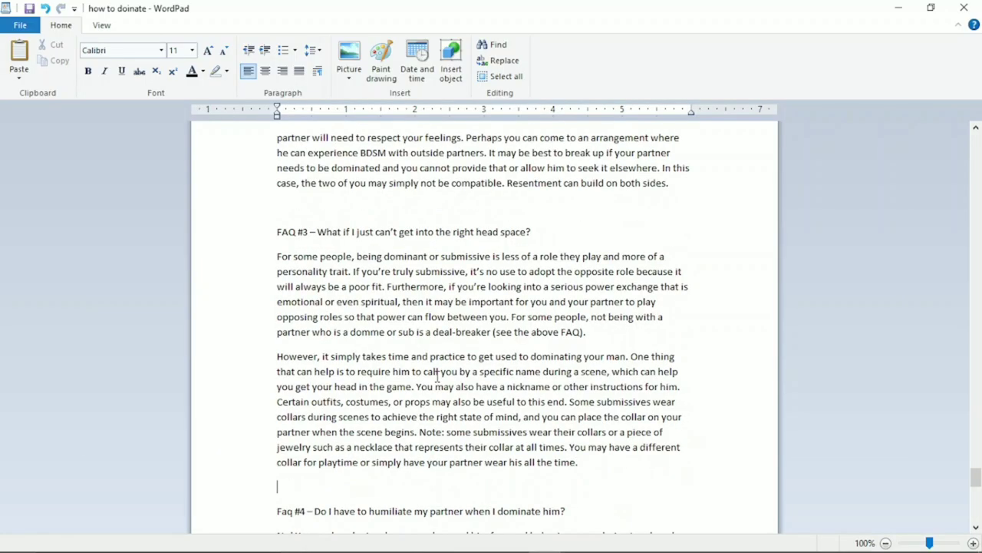
key("ctrl+a")
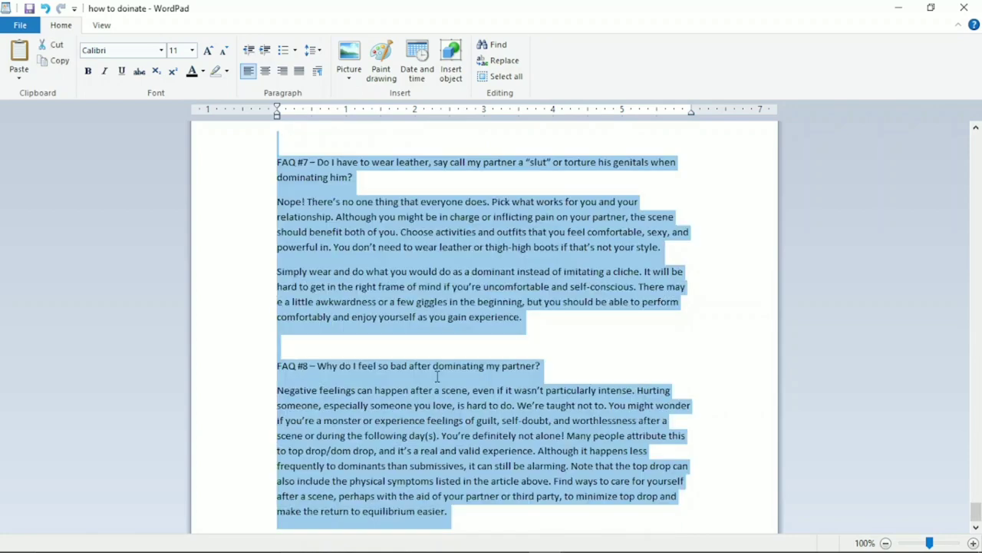
key("ctrl+Home")
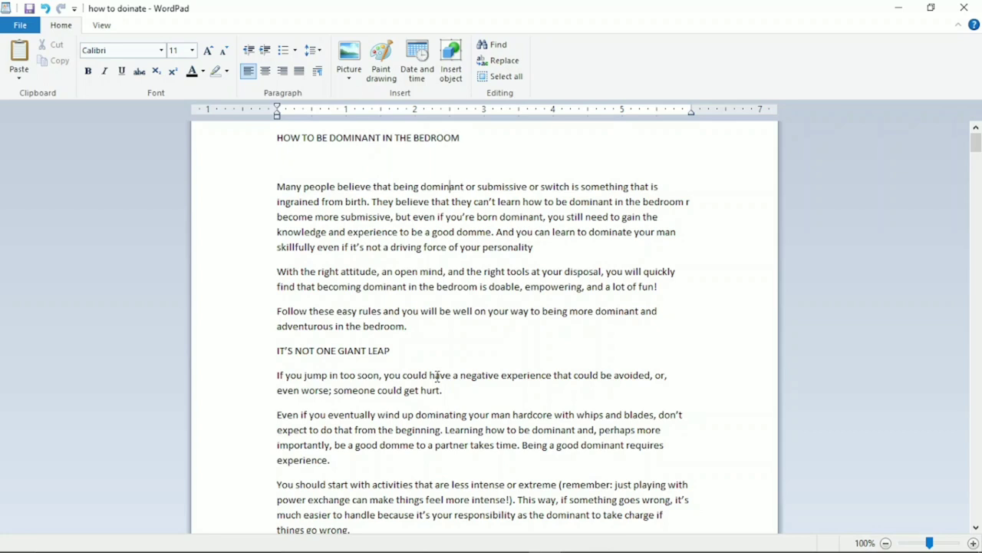
key("shift+Down")
key("shift+Down")
key("shift+Down")
key("shift+Down")
key("shift+Down")
key("shift+Down")
key("shift+Down")
key("shift+Down")
key("ctrl+c")
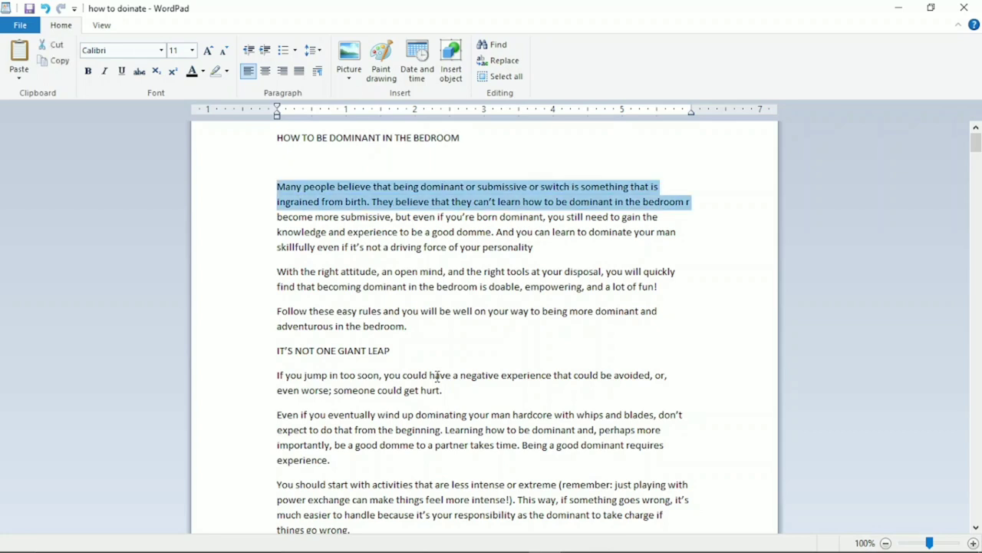
key("shift+Down")
key("shift+Down")
key("shift+Up")
key("shift+Up")
key("shift+Down")
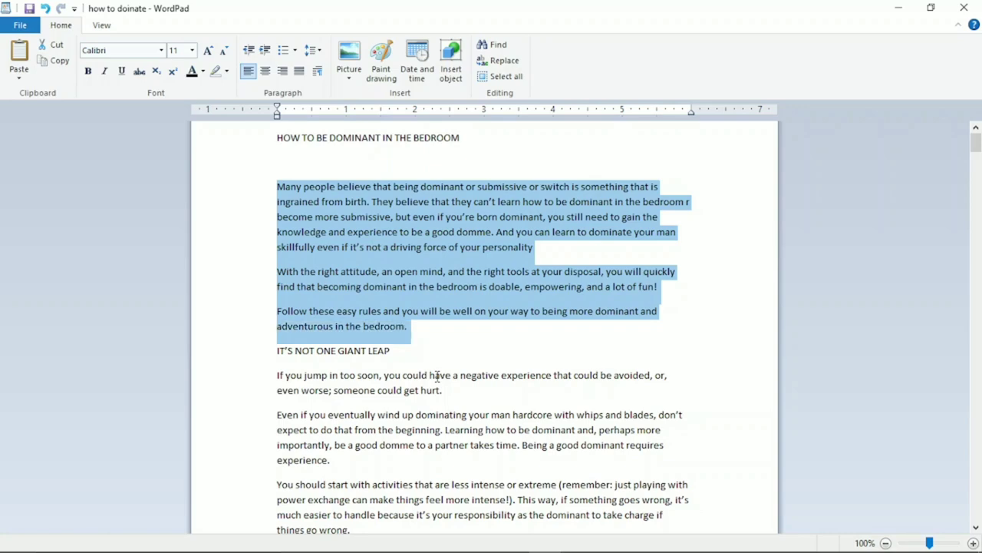
Switch to the browser, open the QuillBot Paraphrasing Tool from the quillbot search results, and sign in with the offered Google account.
key("alt+Tab")
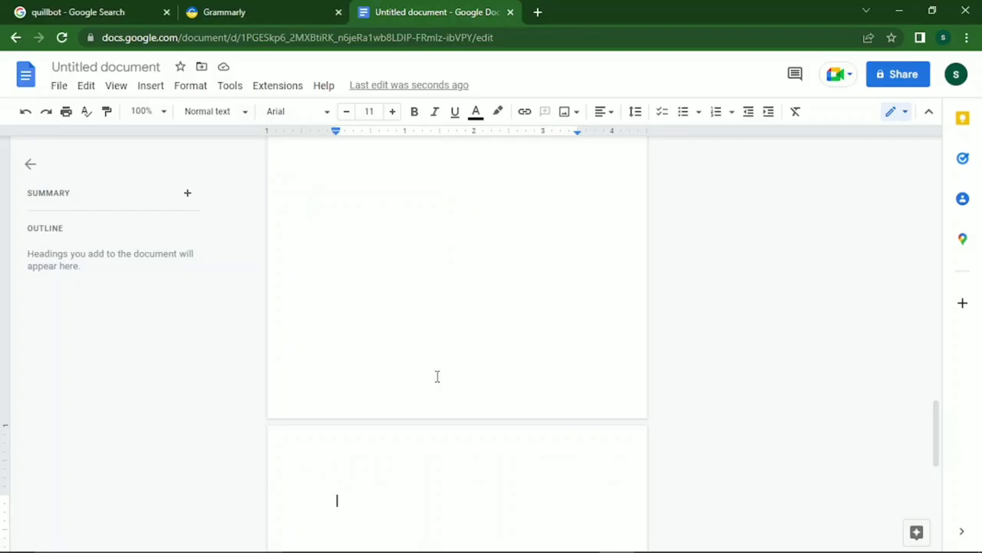
left_click(93, 12)
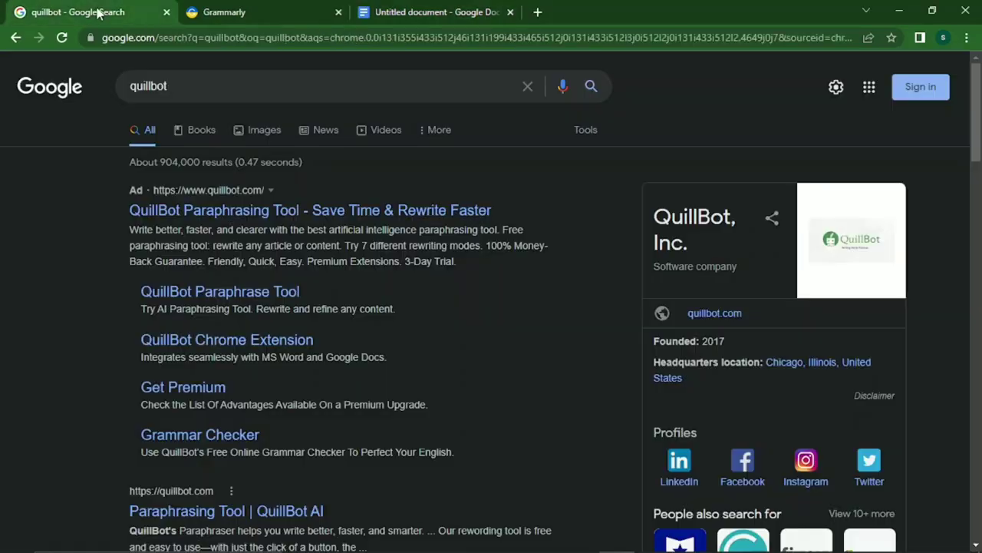
left_click(286, 215)
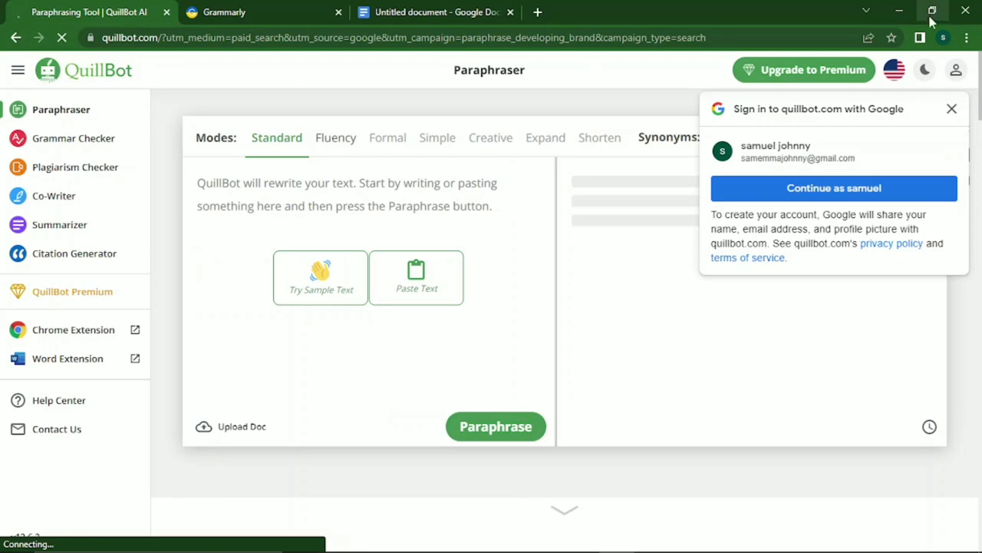
left_click(848, 199)
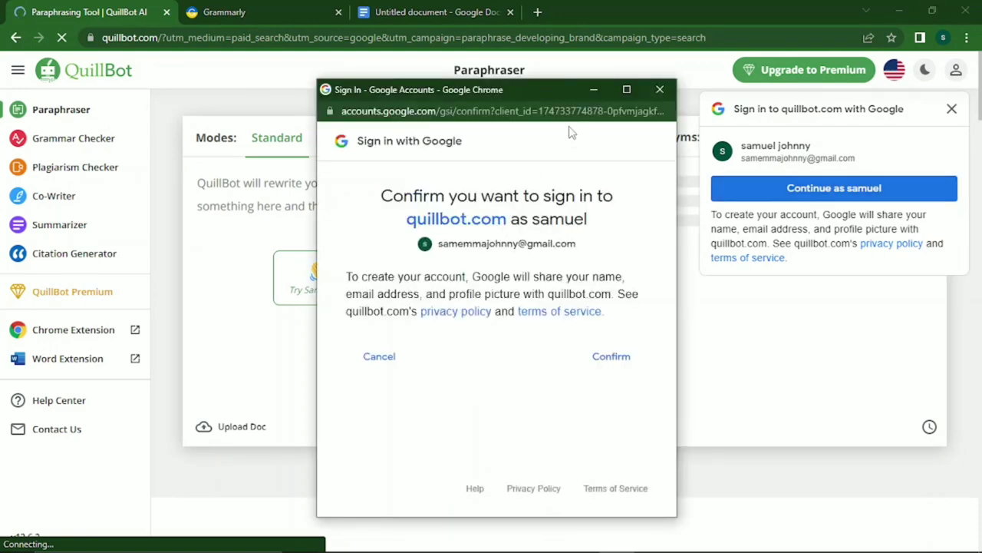
left_click(610, 357)
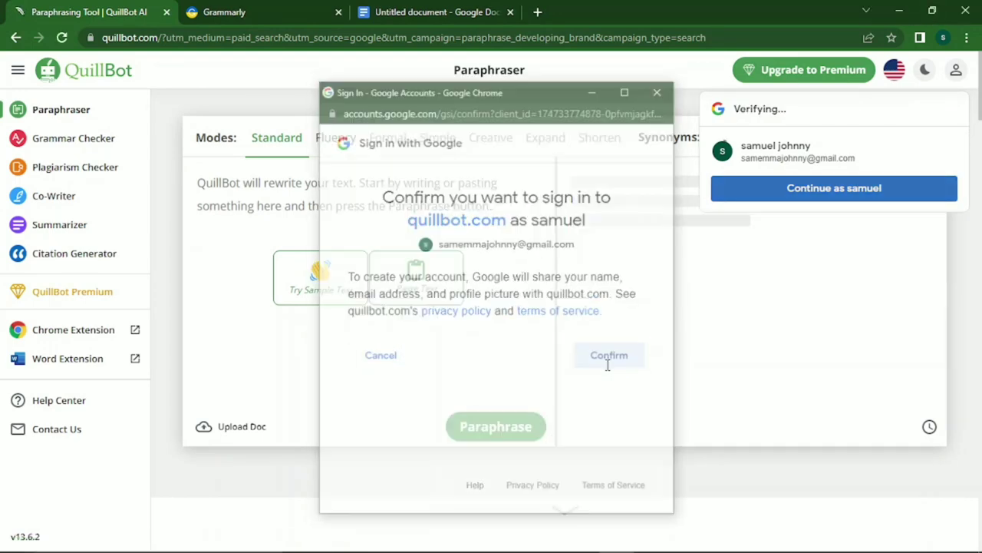
Raise the paraphraser's Synonyms level by one notch and place the cursor in the empty text input area.
left_click(307, 191)
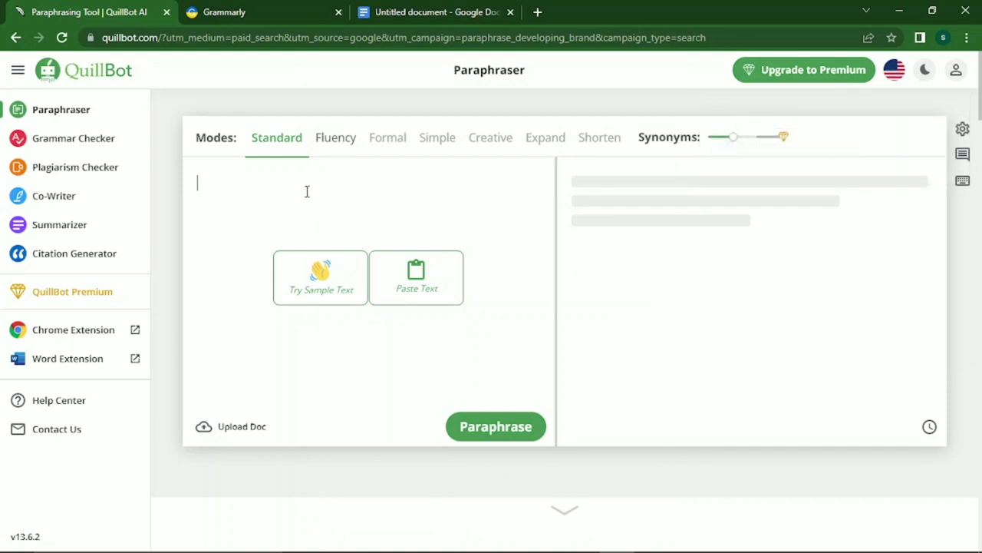
left_click(735, 142)
mouse_move(735, 142)
left_mouse_down()
mouse_move(763, 145)
mouse_move(750, 142)
left_mouse_up()
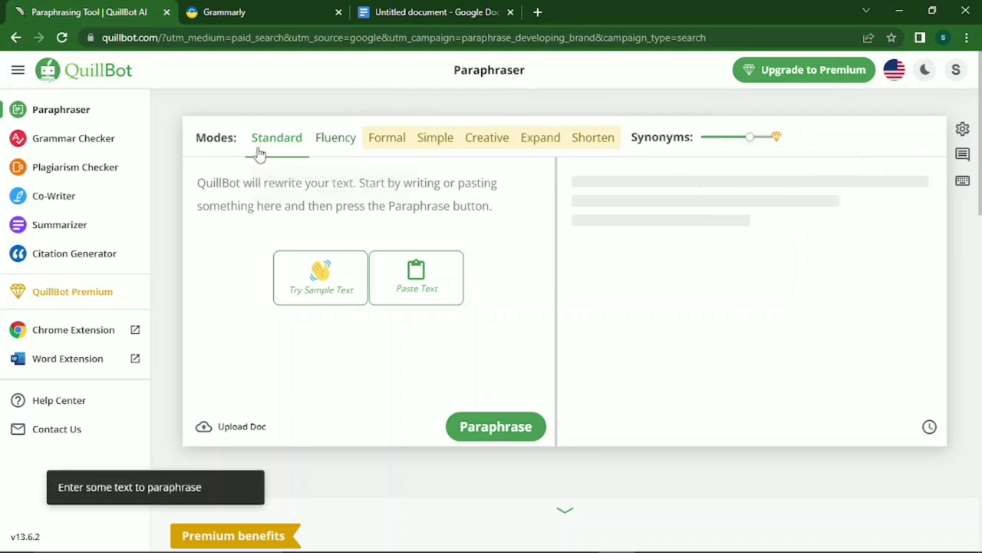
left_click(250, 208)
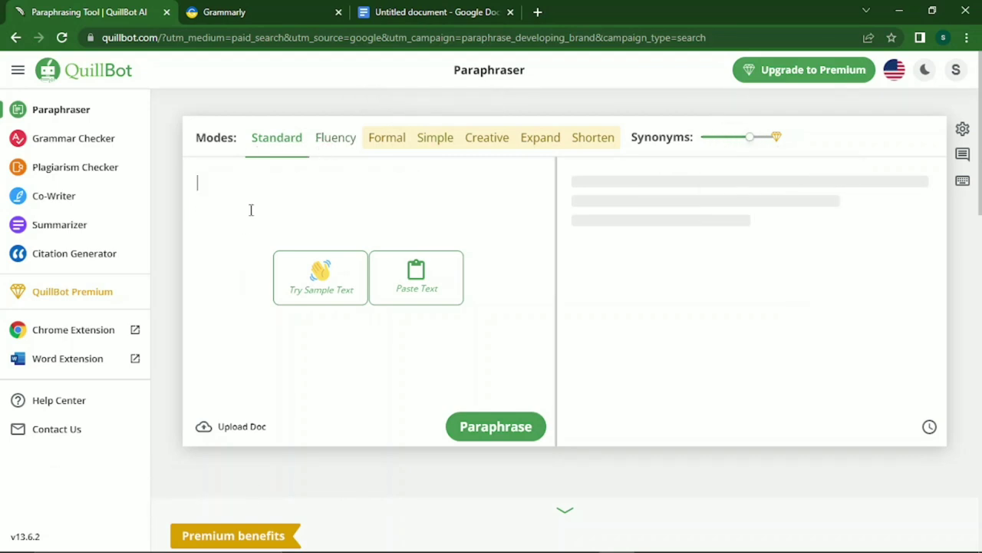
Paste the copied introduction into QuillBot, paraphrase it in Standard mode, dismiss the premium offer and copy the full paraphrased text.
key("ctrl+v")
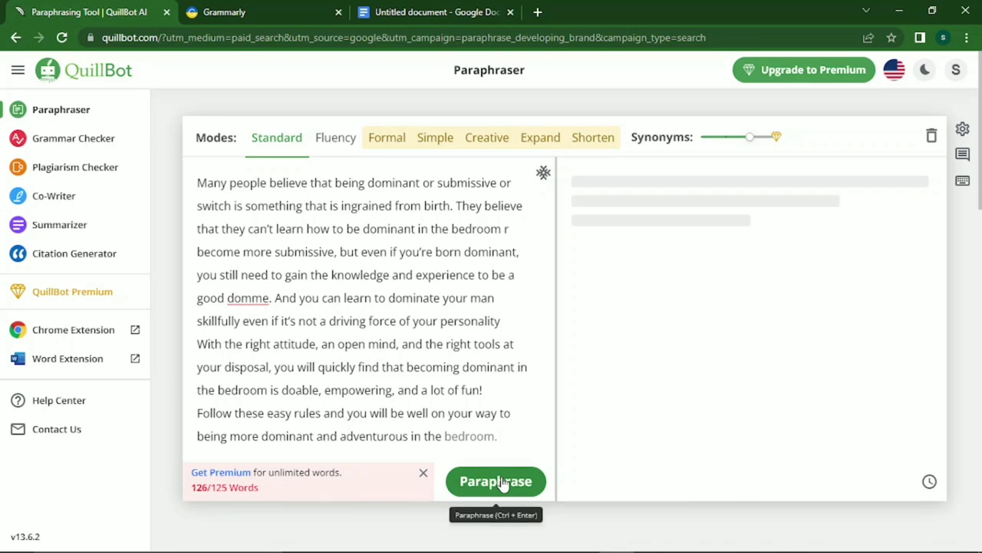
left_click(501, 482)
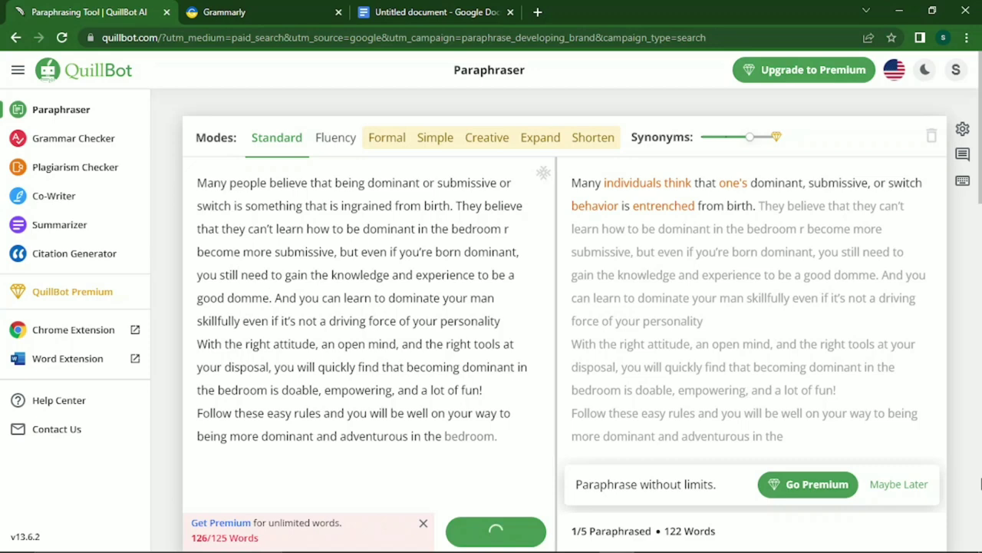
left_click(899, 466)
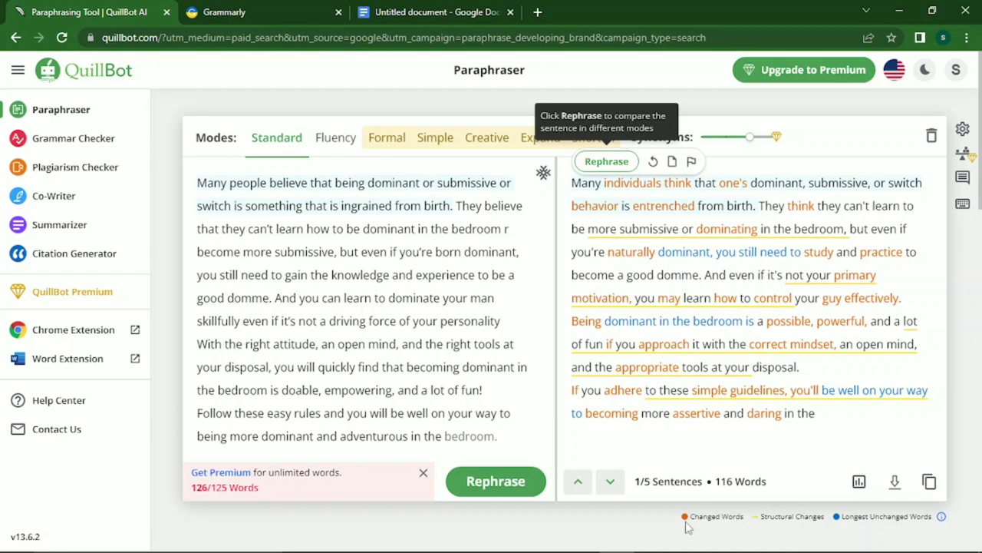
left_click(929, 483)
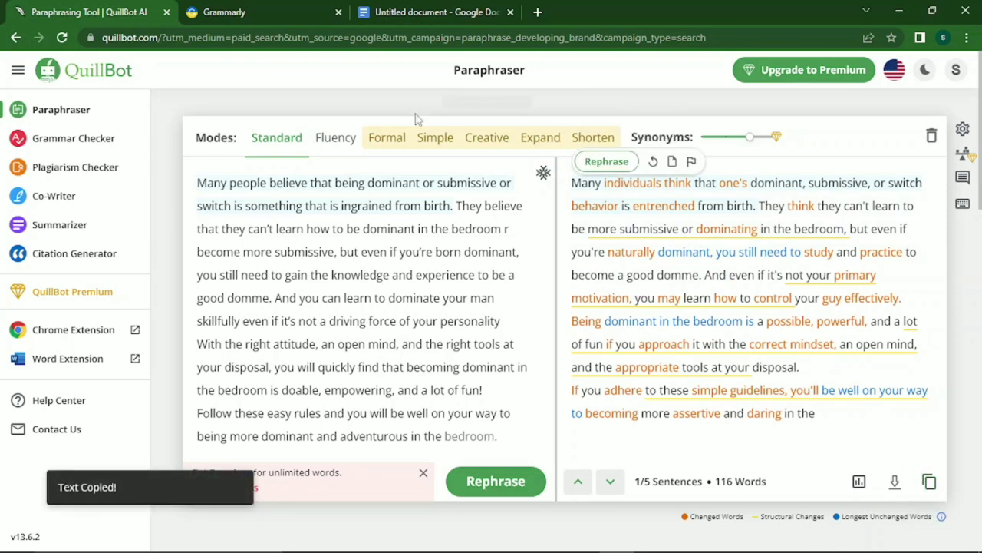
Paste the paraphrased introduction on the last page of the Google Docs document, complete its final sentence with "bedroom." and start a new line.
left_click(430, 11)
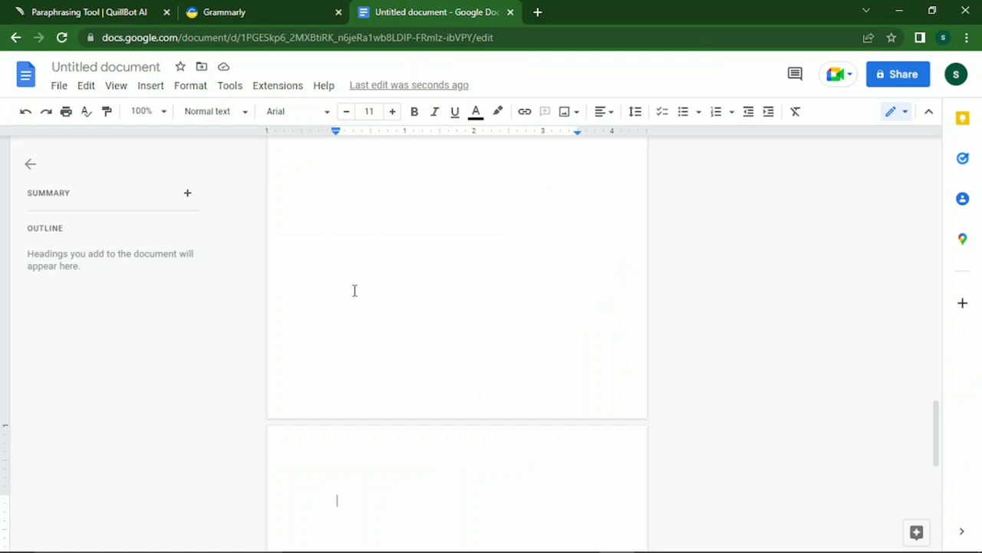
key("ctrl+v")
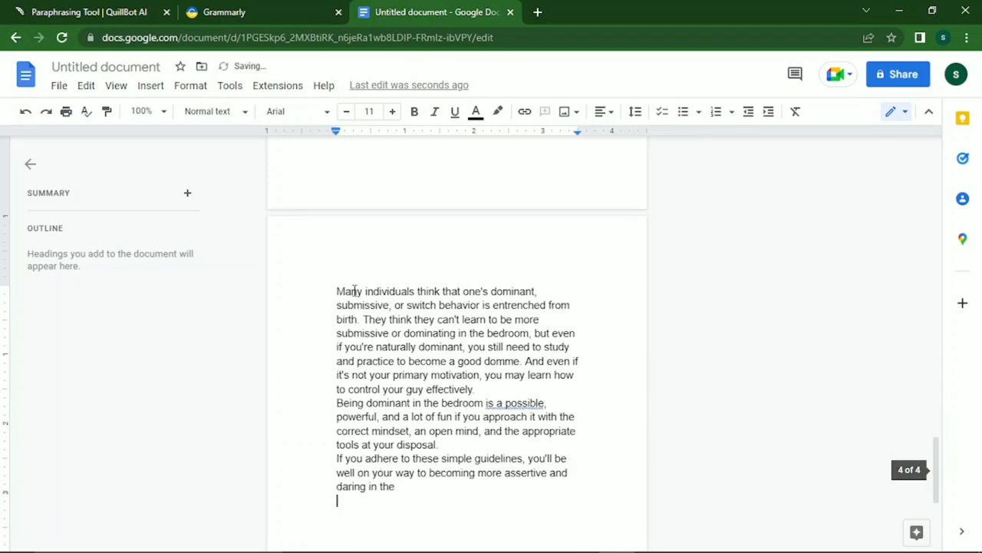
key("BackSpace")
type("Bed")
key("BackSpace")
key("BackSpace")
key("BackSpace")
type("bedroom")
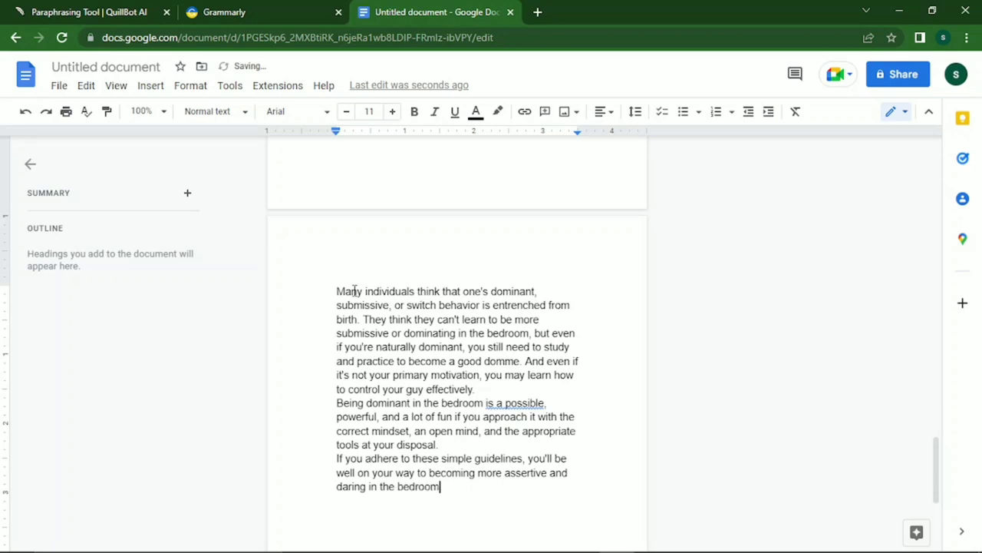
type(".")
key("Return")
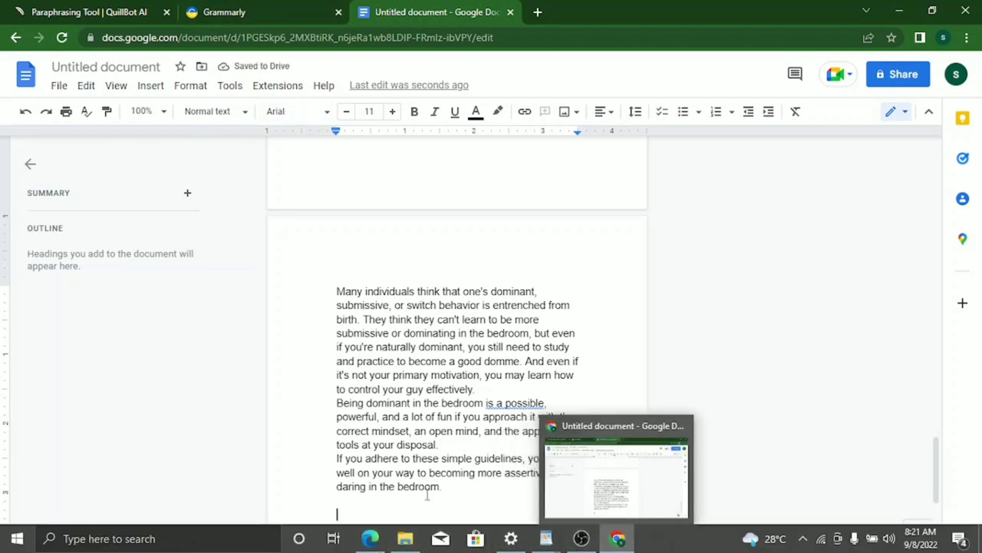
Switch to WordPad and copy the section from the heading "IT'S NOT ONE GIANT LEAP" down to "things go wrong.".
key("alt+Tab")
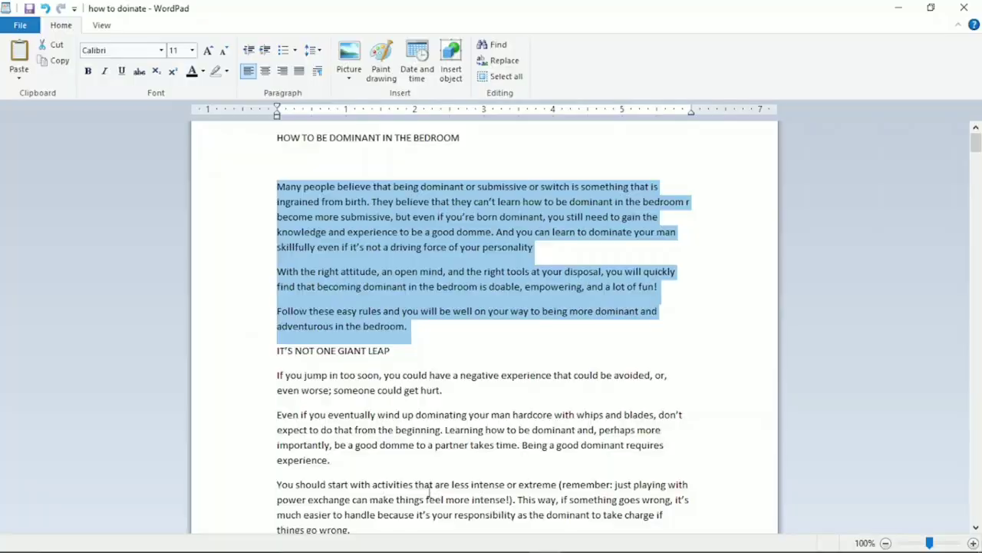
key("Right")
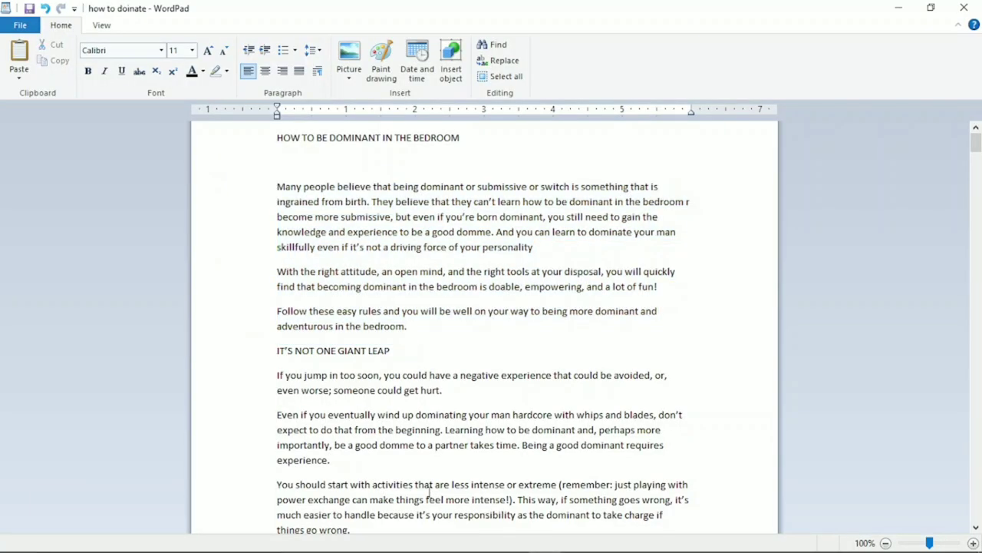
key("shift+Down")
key("shift+Down")
key("shift+Down")
key("shift+Down")
key("shift+Down")
key("shift+Down")
key("shift+Down")
key("shift+Down")
key("shift+Down")
key("shift+Down")
key("shift+Down")
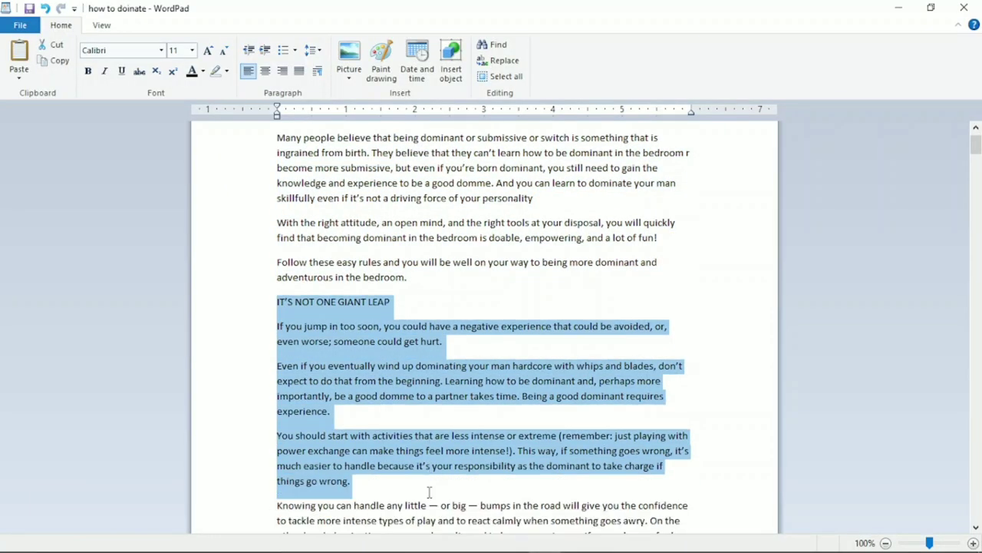
key("shift+Down")
key("shift+Down")
key("shift+Down")
key("shift+Up")
key("shift+Up")
key("shift+Up")
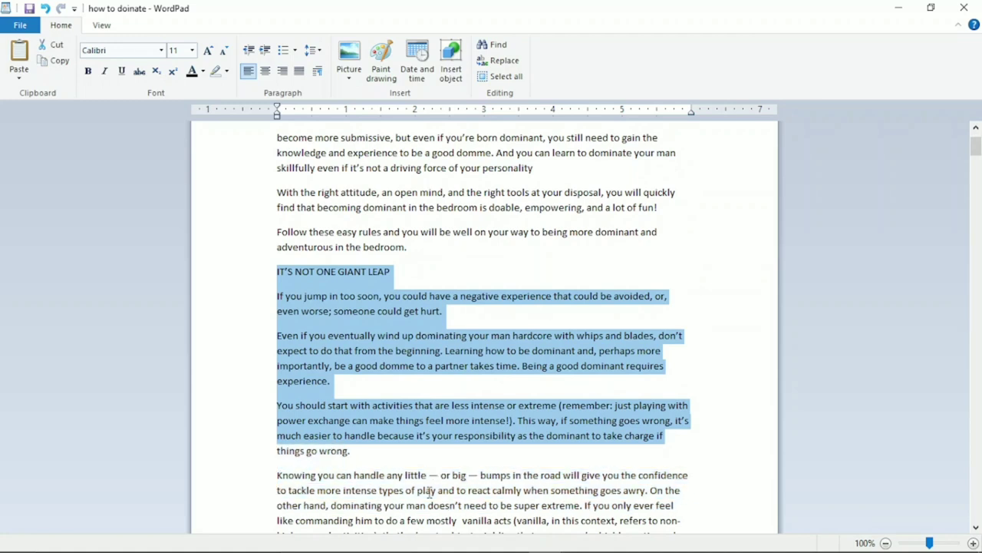
key("shift+Down")
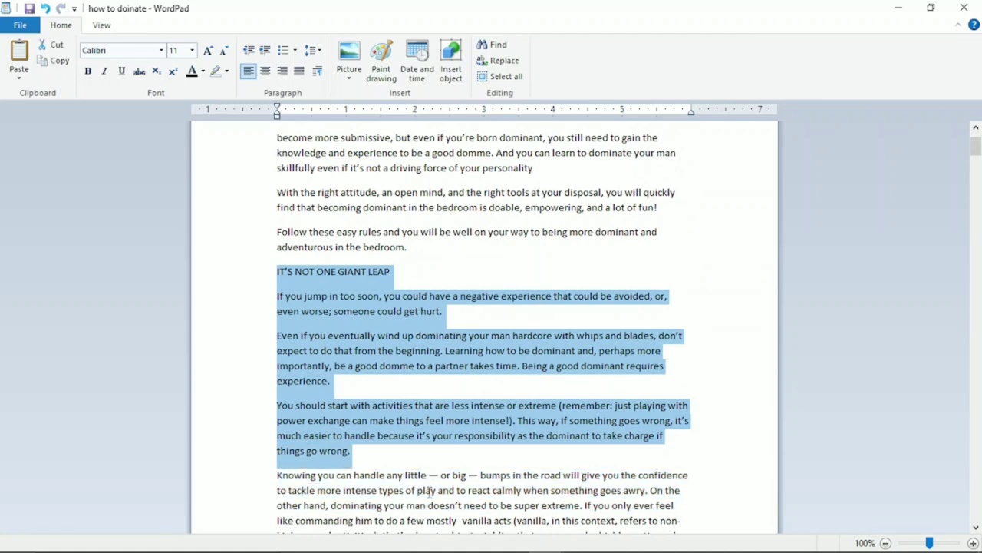
Switch to the browser, reorder the tabs so Grammarly comes after the Google Docs document, and return to QuillBot.
key("alt+Tab")
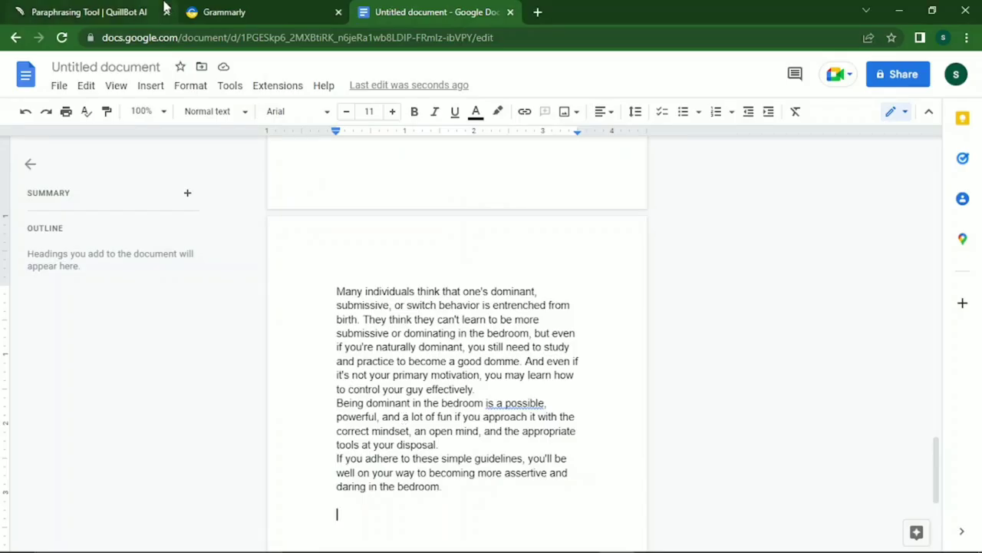
left_click_drag(305, 12, 658, 8)
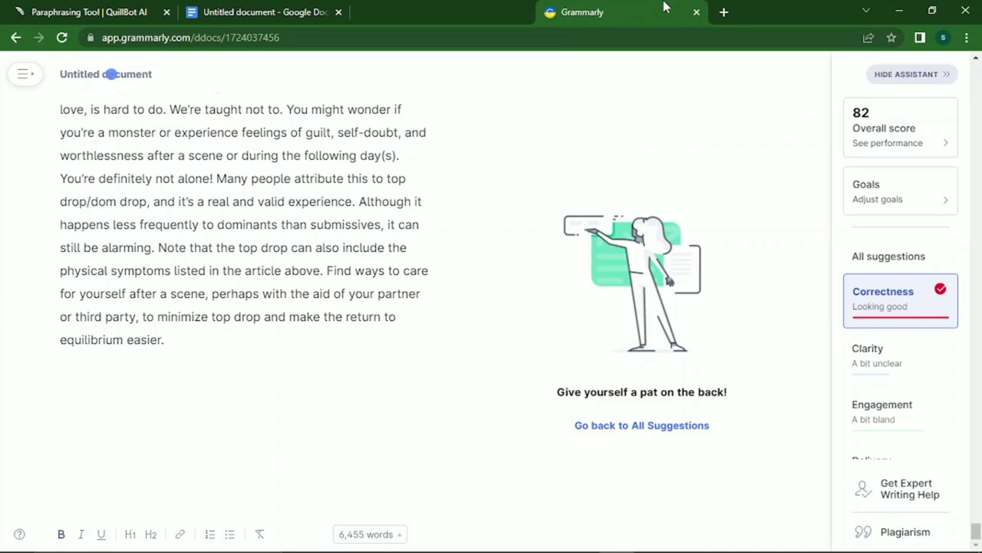
left_click(245, 9)
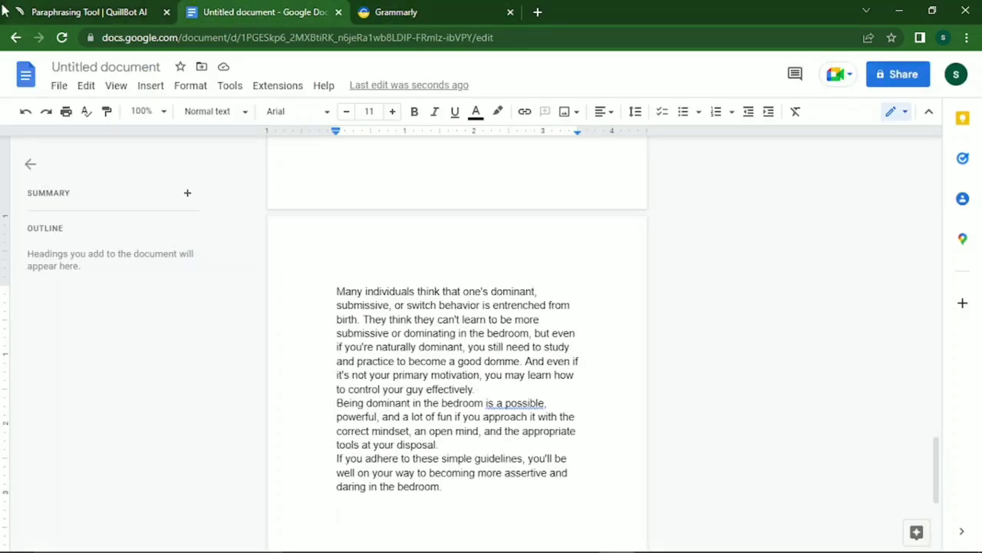
left_click(92, 10)
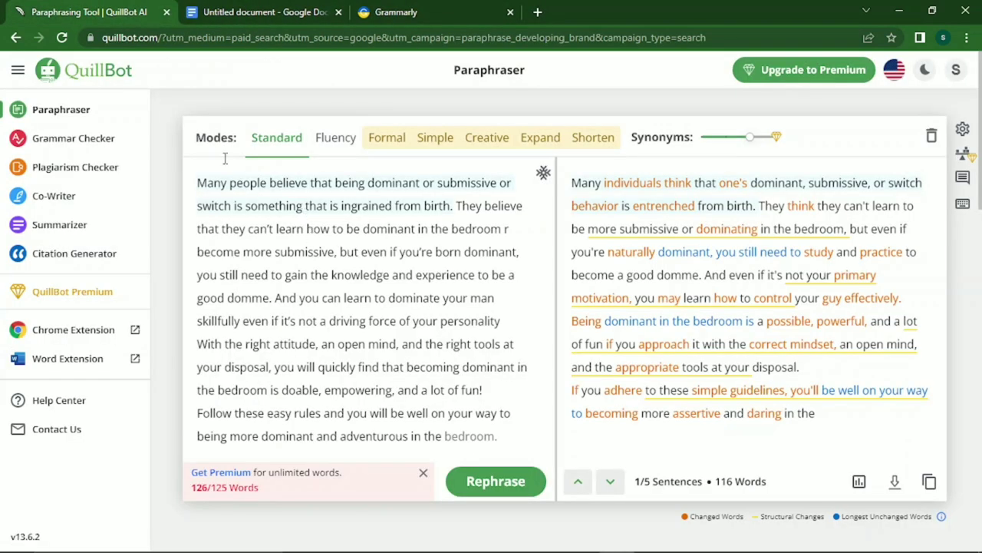
Replace the paraphraser's input with the copied "IT'S NOT ONE GIANT LEAP" section, paraphrase it and copy the full result.
left_click(197, 184)
key("ctrl+a")
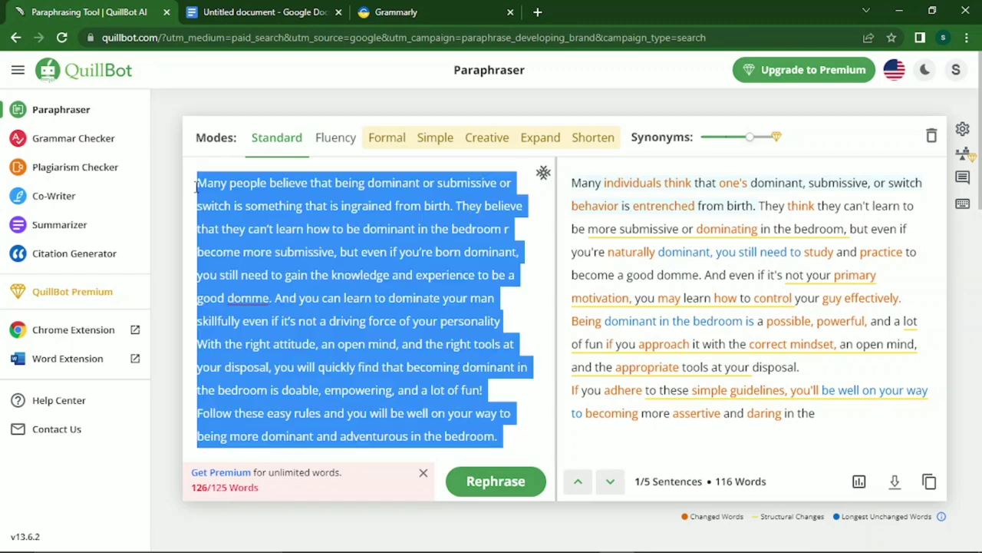
key("ctrl+v")
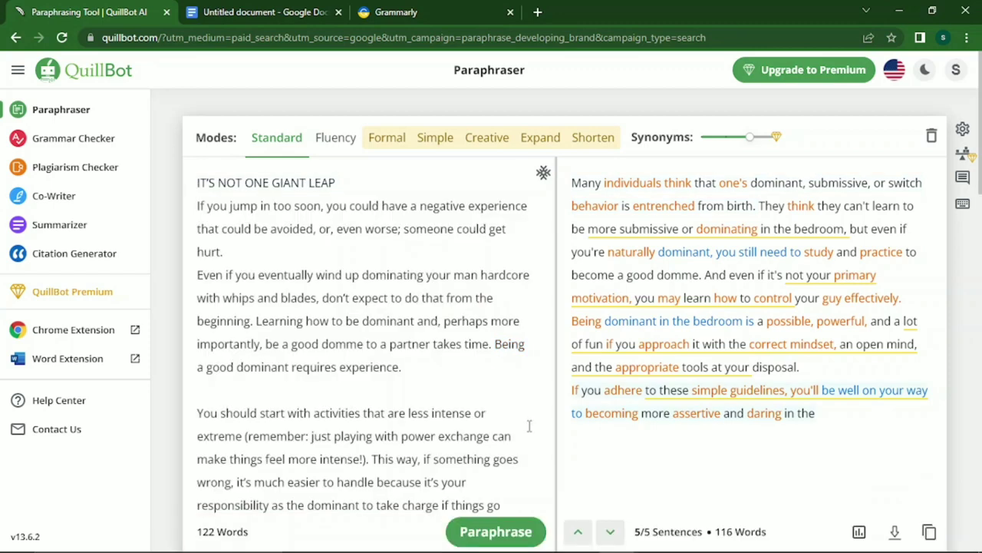
left_click(496, 540)
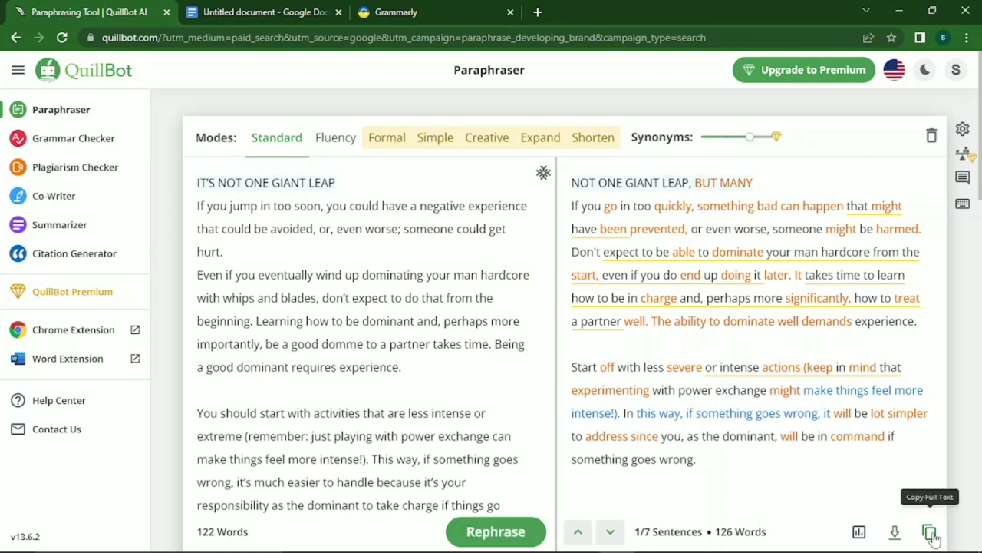
left_click(930, 533)
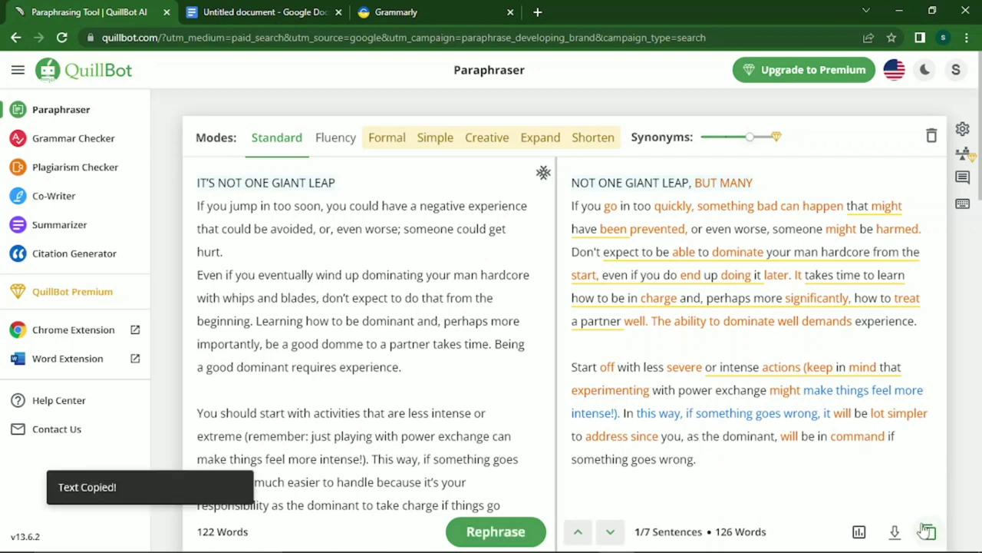
Paste the paraphrased section below the introduction in Google Docs and insert a blank line after the heading "NOT ONE GIANT LEAP, BUT MANY".
left_click(307, 15)
key("ctrl+v")
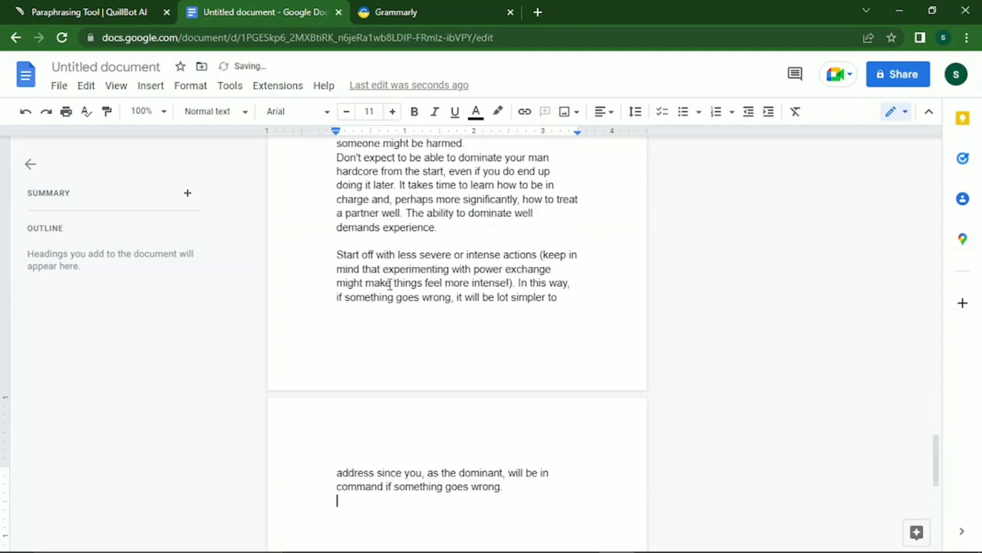
key("Up")
key("Up")
key("Up")
key("Up")
key("Up")
key("Up")
key("Up")
key("Up")
key("Up")
key("Up")
key("Up")
key("Up")
key("Up")
key("Up")
key("Up")
key("Up")
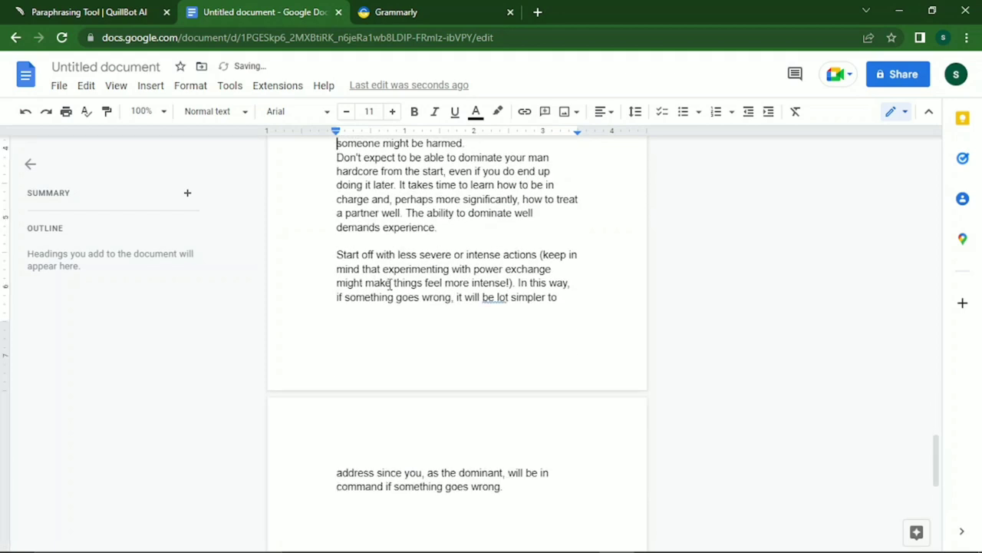
key("Right")
key("Right")
key("Right")
key("Right")
key("Right")
key("Right")
key("Right")
key("Right")
key("Right")
key("Right")
key("Right")
key("Right")
key("Right")
key("Right")
key("Right")
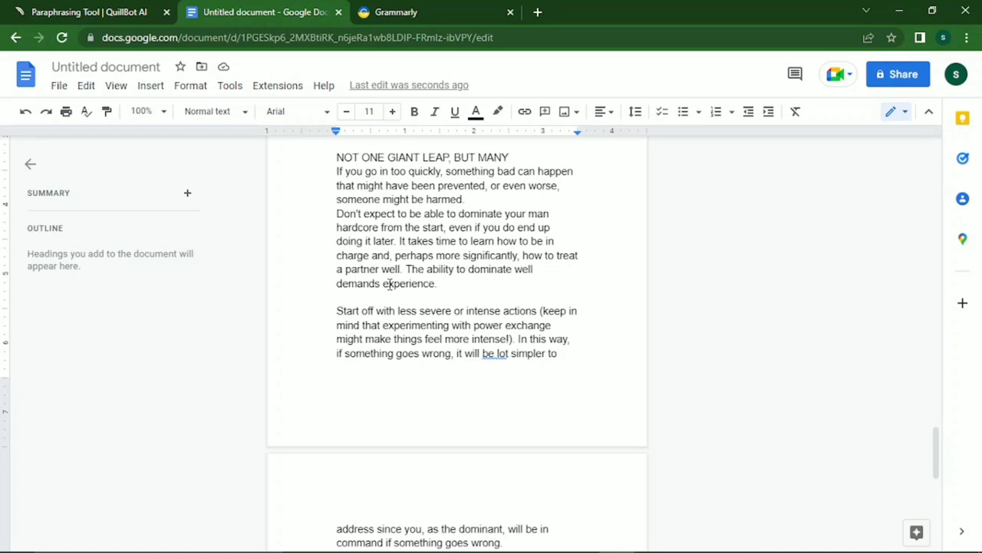
key("Return")
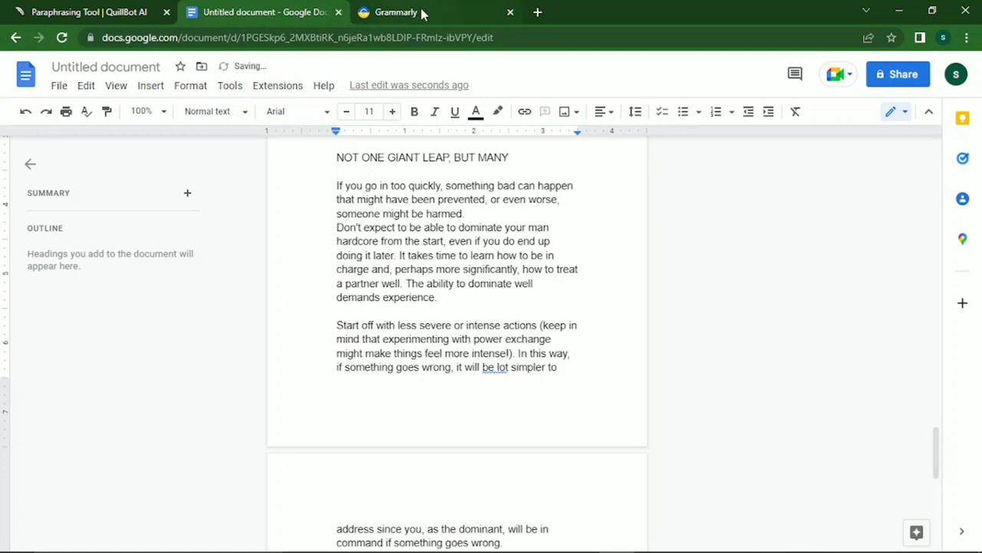
Switch to the untitled WordPad file "Document" and close it without saving the changes.
mouse_move(452, 550)
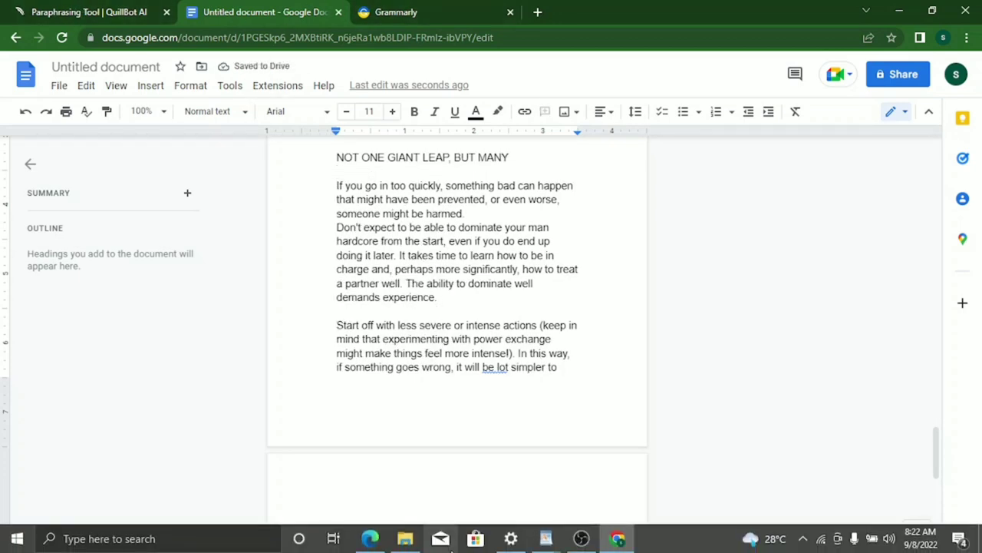
mouse_move(549, 537)
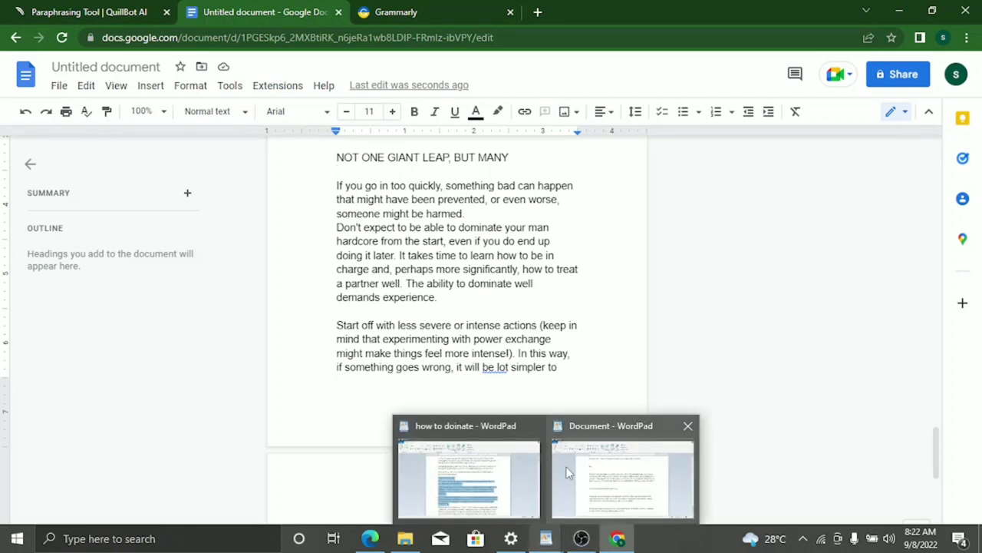
left_click(566, 472)
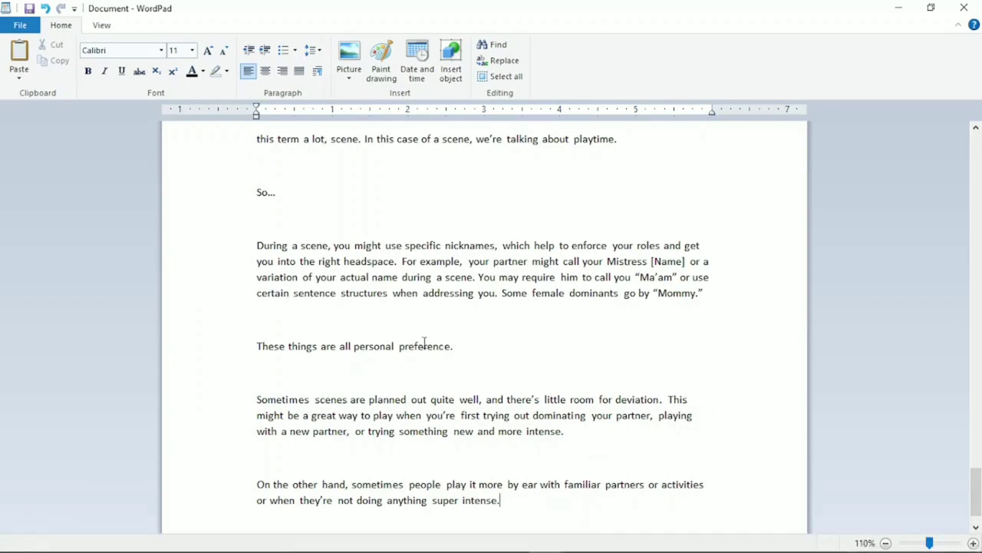
key("alt+F4")
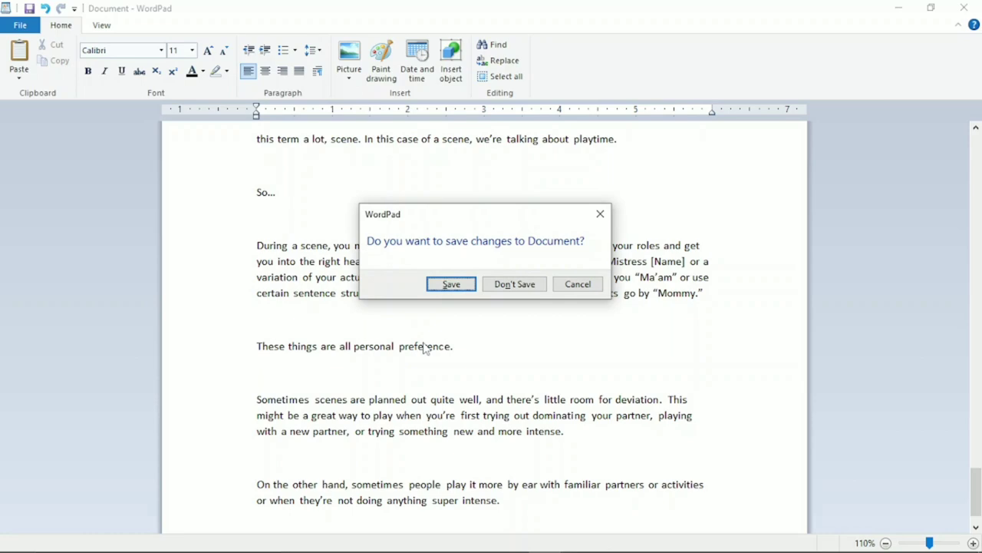
left_click(506, 282)
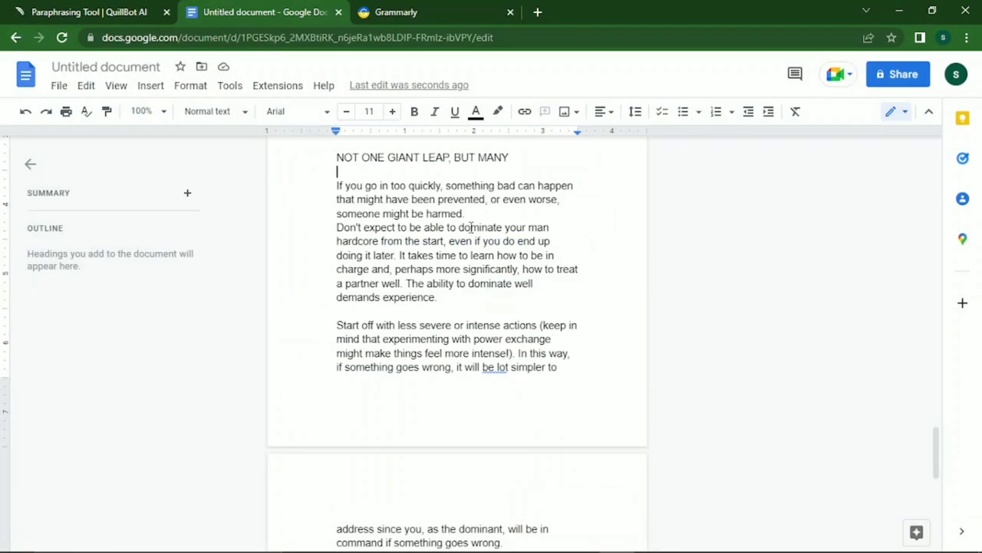
In the "how to doinate" WordPad file, copy the paragraph from "Knowing you can handle" to "So, start with that." and return to the browser.
key("alt+Tab")
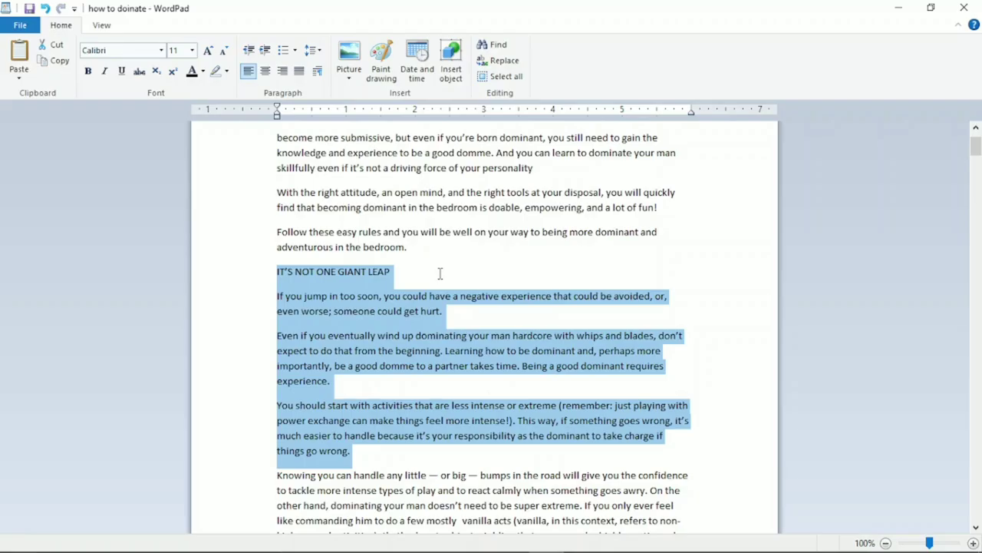
key("shift+Down")
key("shift+Down")
key("shift+Down")
key("shift+Down")
key("shift+Down")
key("shift+Down")
key("shift+Down")
key("shift+Down")
key("shift+Down")
key("shift+Down")
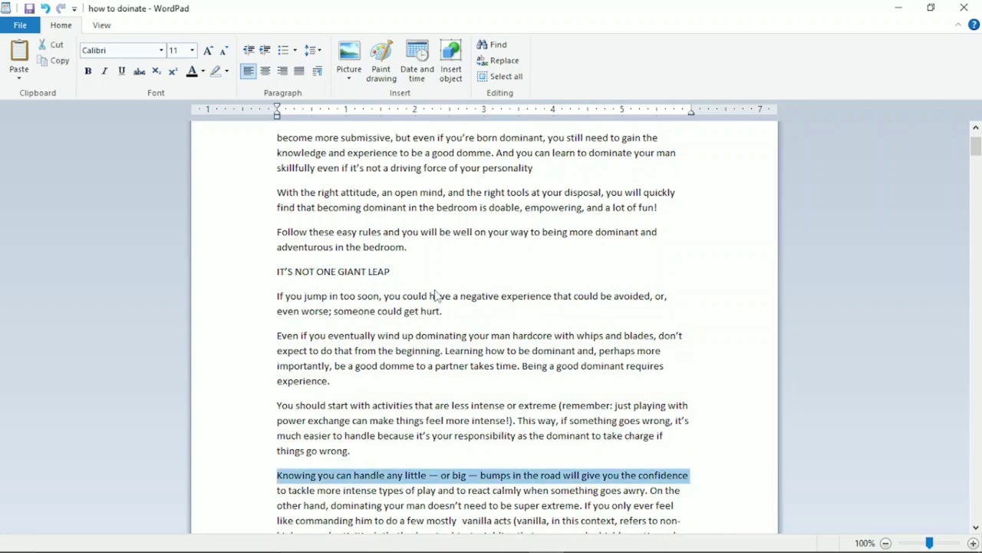
key("shift+Up")
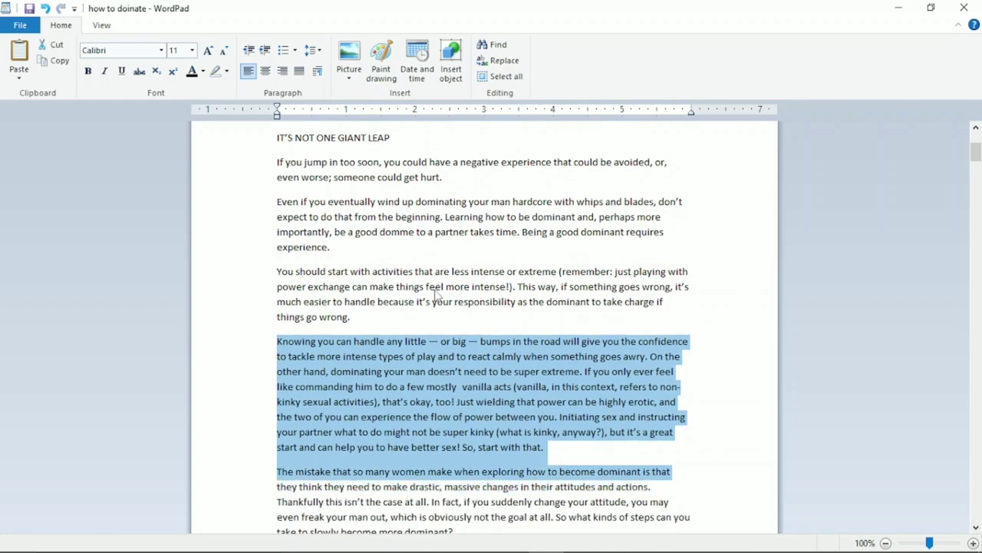
key("shift+Up")
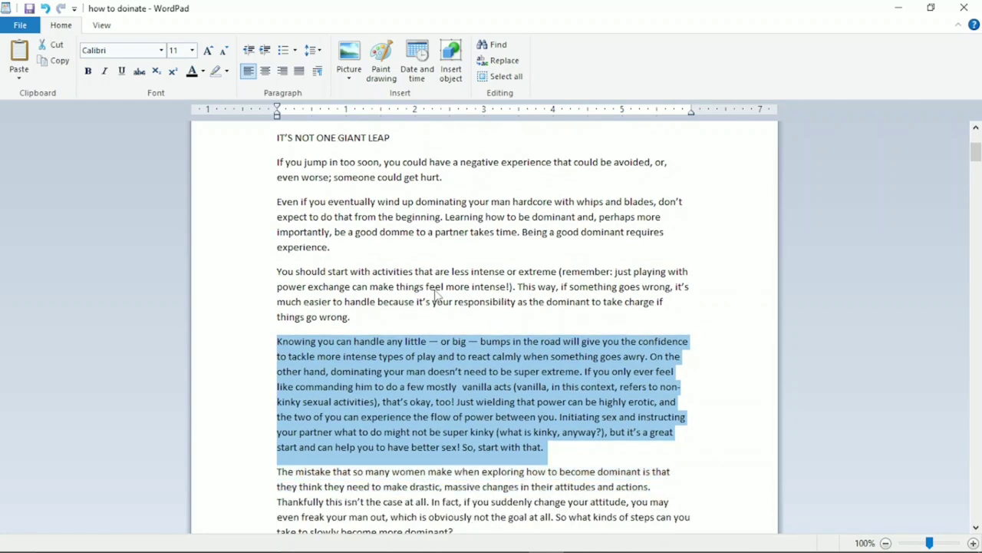
key("alt+Tab")
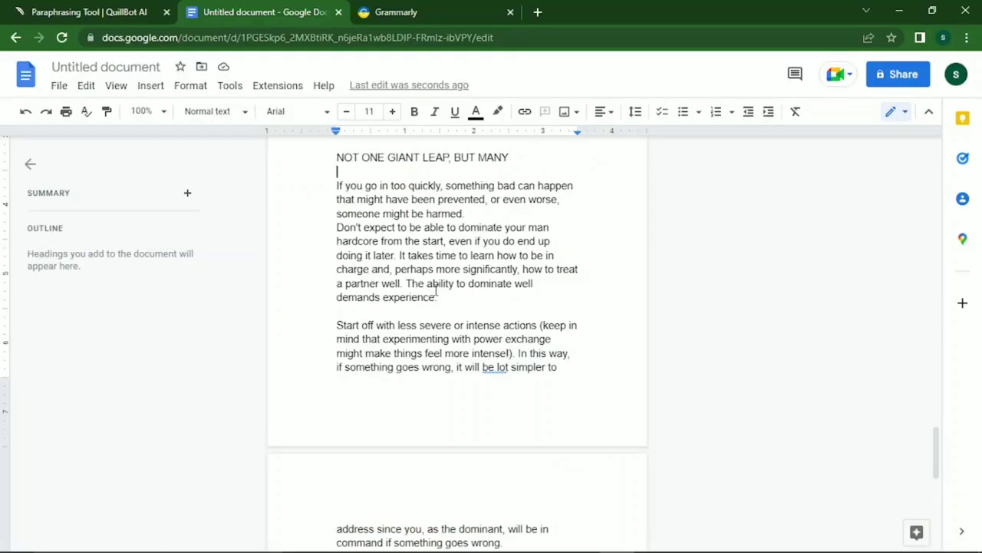
In QuillBot, replace the paraphraser's input with the copied "Knowing you can handle" paragraph, paraphrase it, dismiss the Smart Thesaurus tip and copy the full result.
left_click(97, 11)
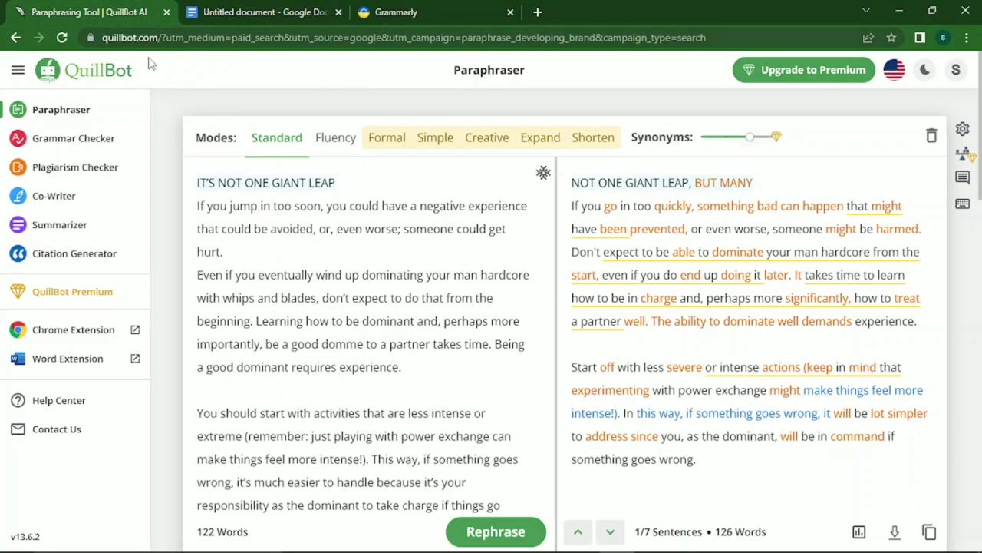
key("ctrl+a")
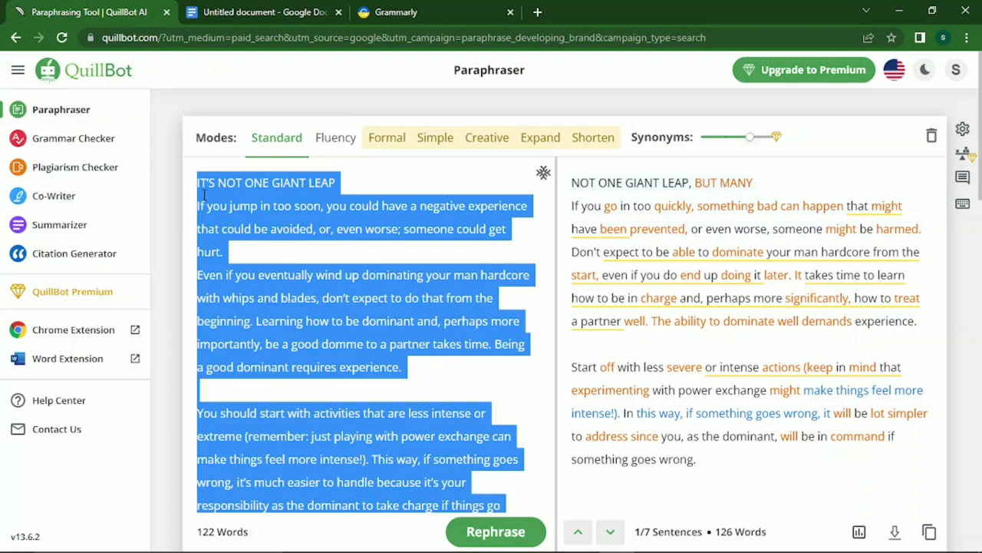
key("ctrl+v")
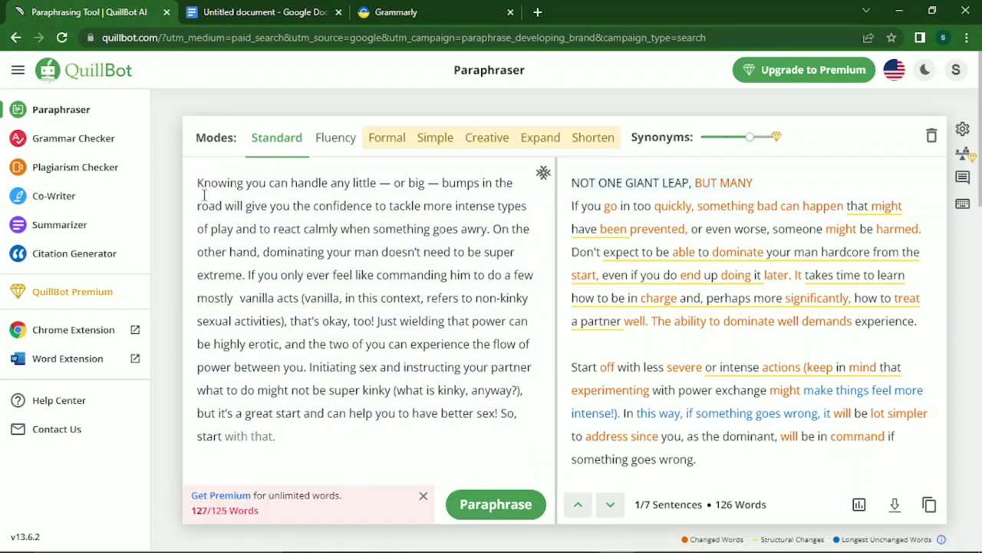
key("Return")
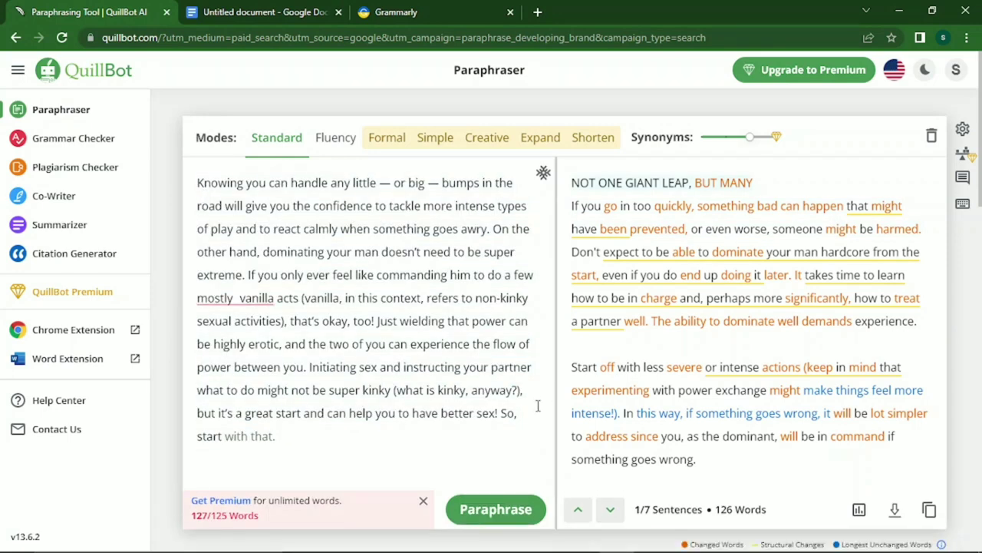
left_click(495, 511)
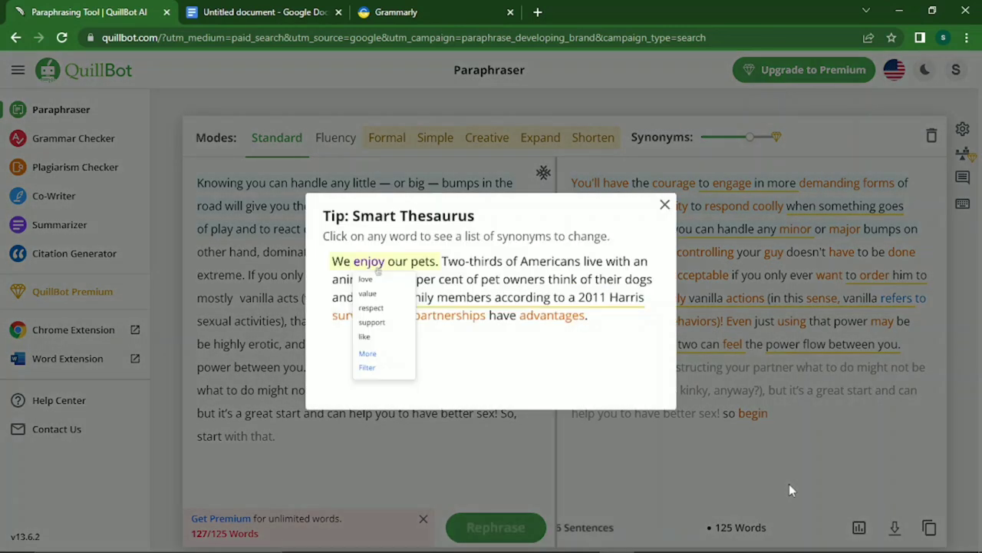
left_click(664, 207)
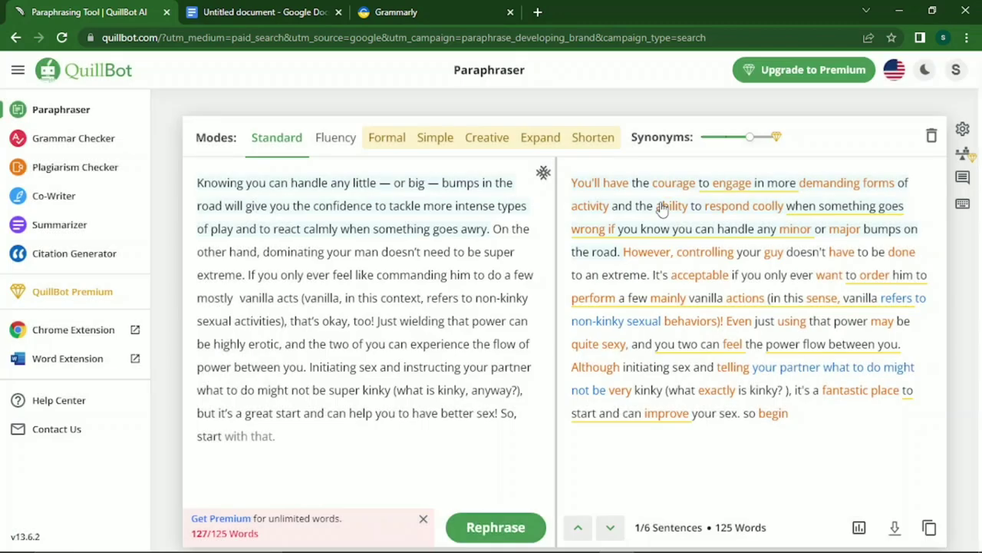
left_click(929, 526)
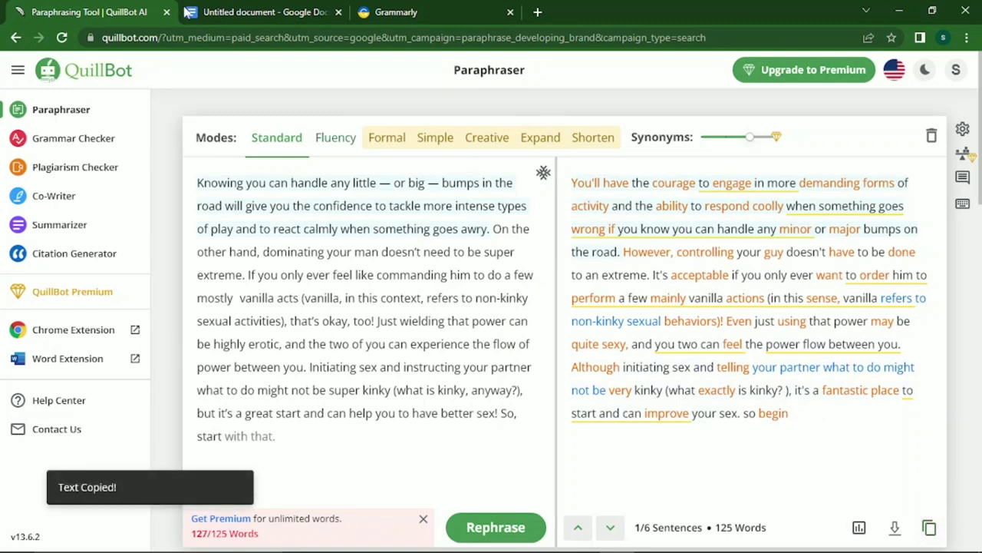
Paste the paraphrased paragraph at the end of the Google Docs document and change its ending to ", so begin wth that." followed by a new line.
left_click(268, 12)
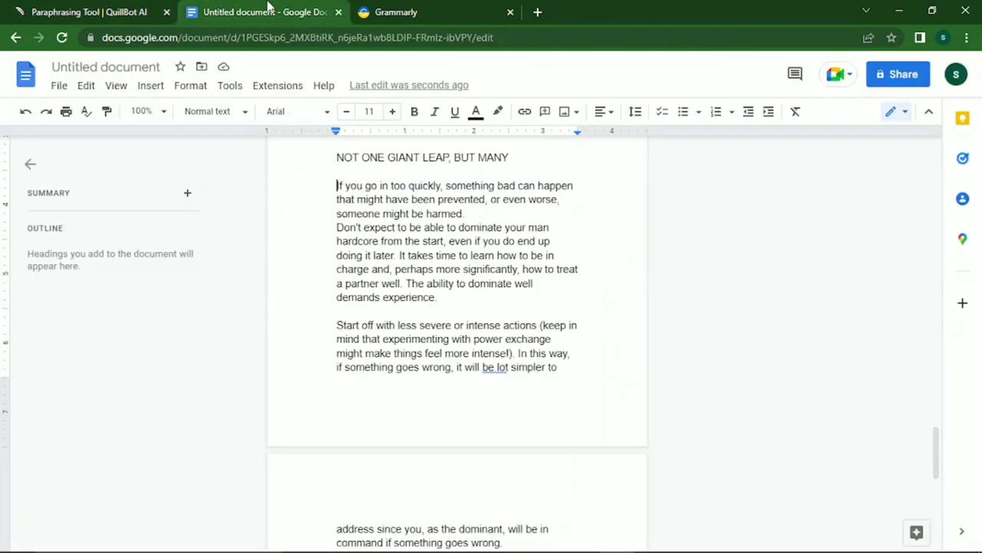
key("ctrl+End")
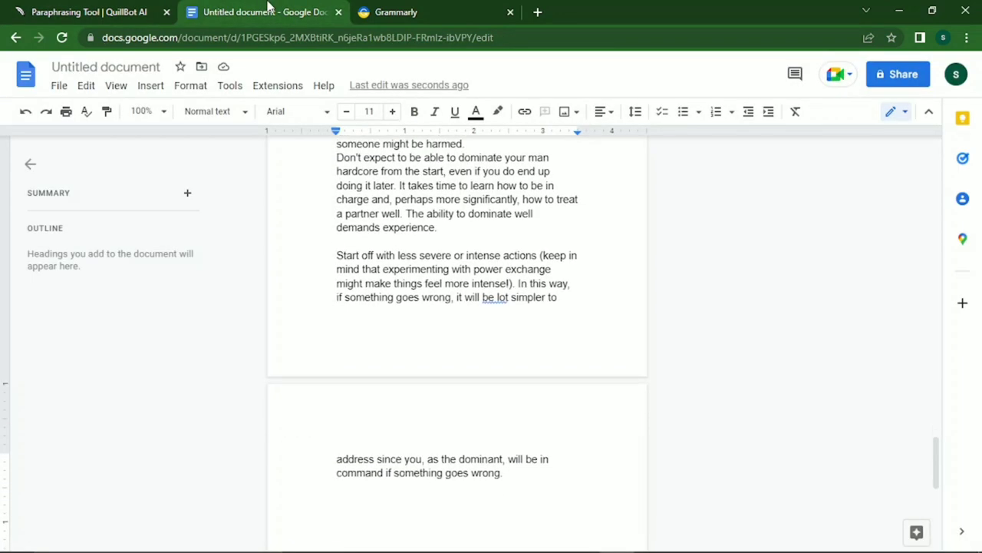
key("ctrl+v")
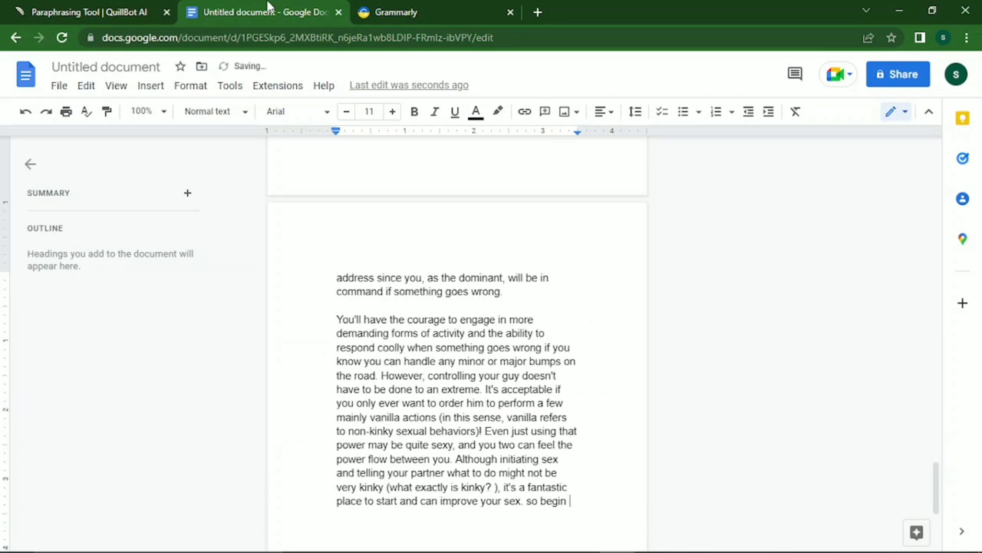
key("Left")
key("Left")
key("Left")
key("Left")
key("Left")
key("Left")
key("Left")
key("Left")
key("BackSpace")
key("BackSpace")
type(",")
type(" so")
type(" begin wth tha")
type("t.")
key("Return")
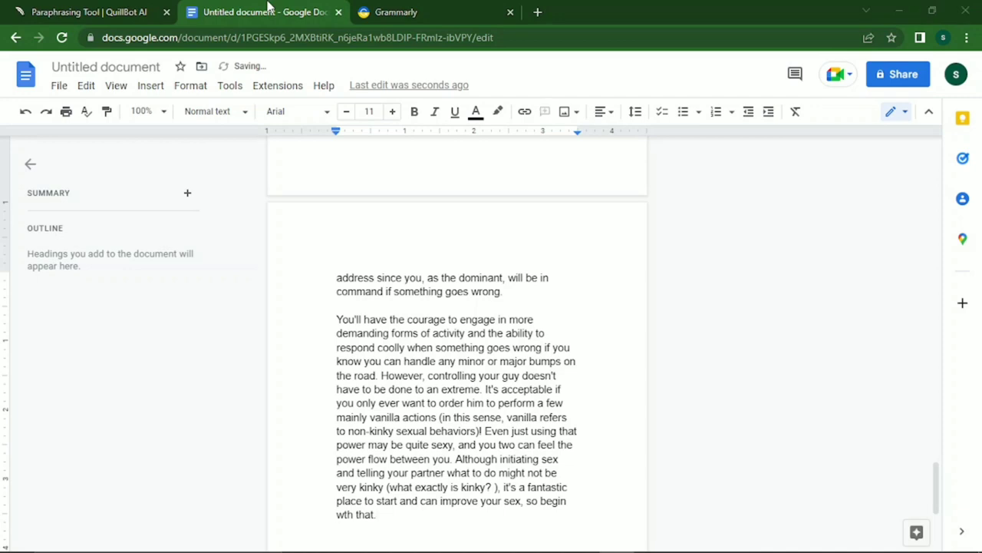
In the "how to doinate" WordPad file, copy the text from "The mistake that so many women" to "how easy & fun it is!" and return to the browser.
key("alt+Tab")
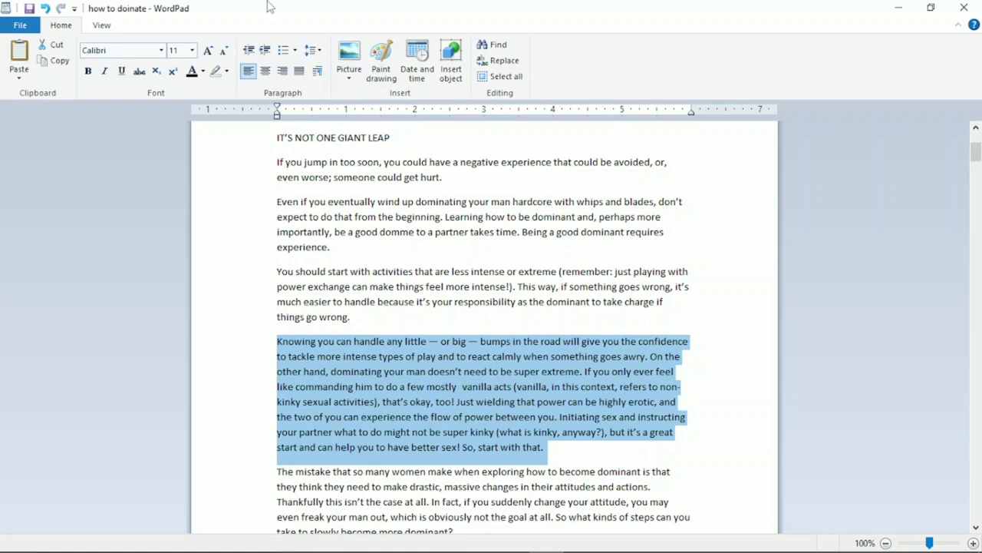
key("Right")
key("shift+Down")
key("shift+Down")
key("shift+Down")
key("shift+Down")
key("shift+Down")
key("shift+Down")
key("shift+Down")
key("shift+Down")
key("shift+Down")
key("shift+Down")
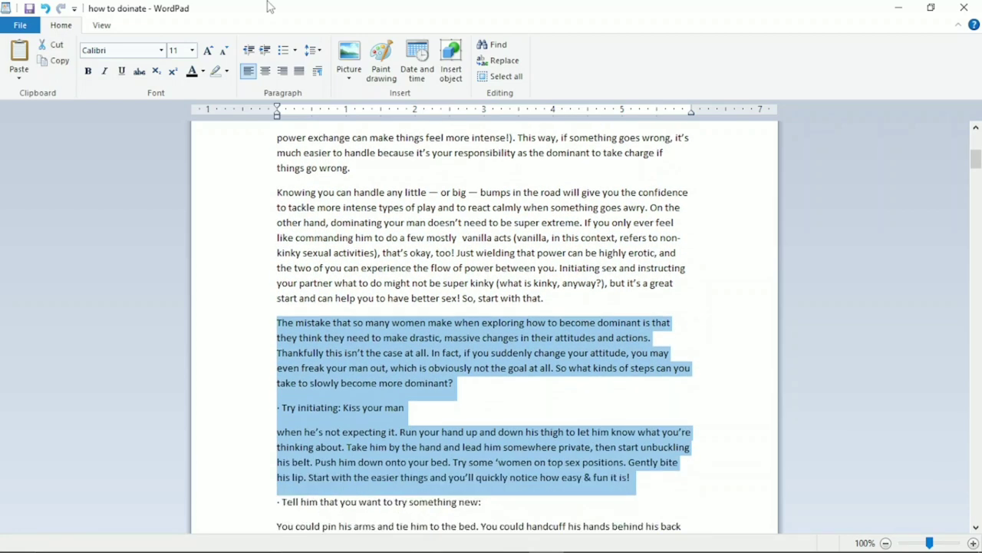
key("alt+Tab")
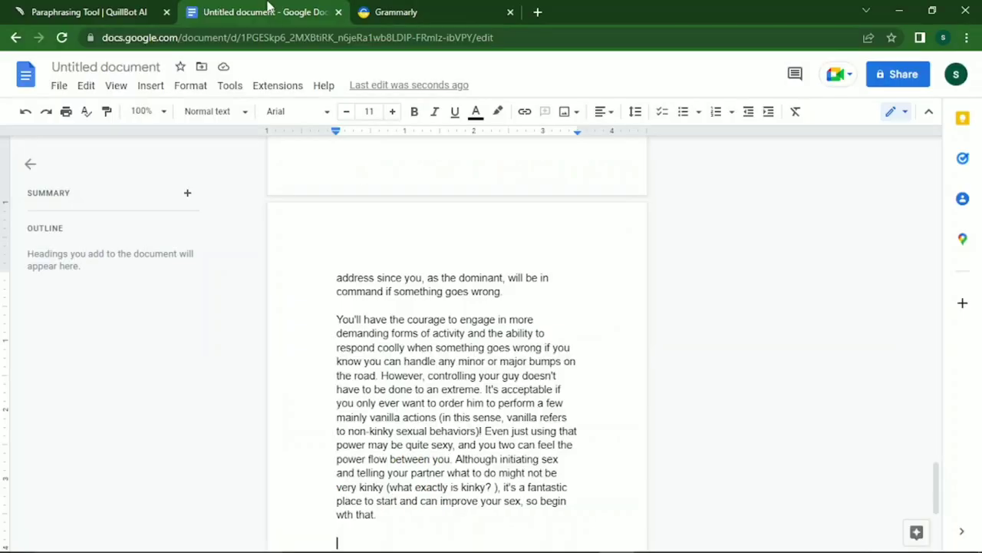
Replace QuillBot's input with the copied text, cut the passage starting at "Try initiating" out of it and paraphrase the remaining paragraph.
left_click(44, 9)
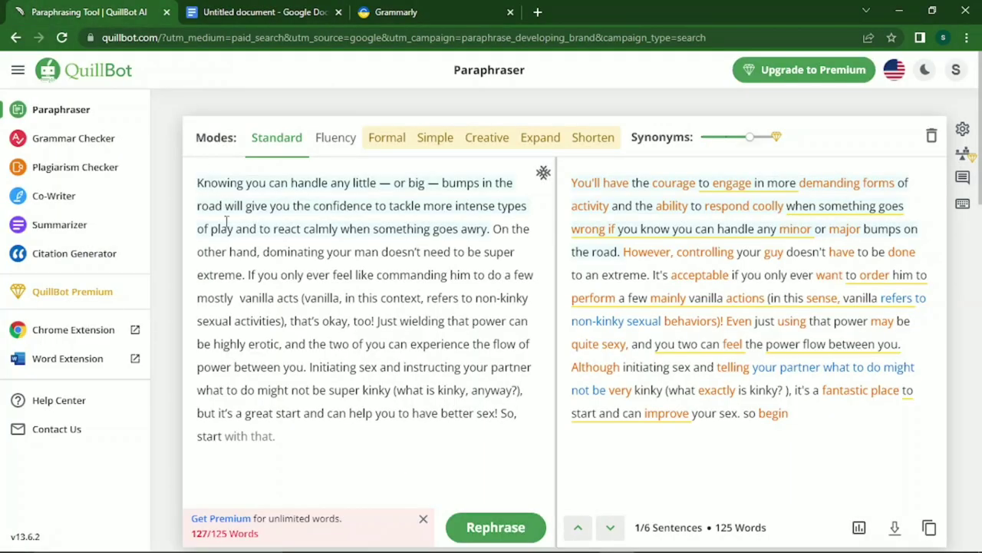
key("ctrl+a")
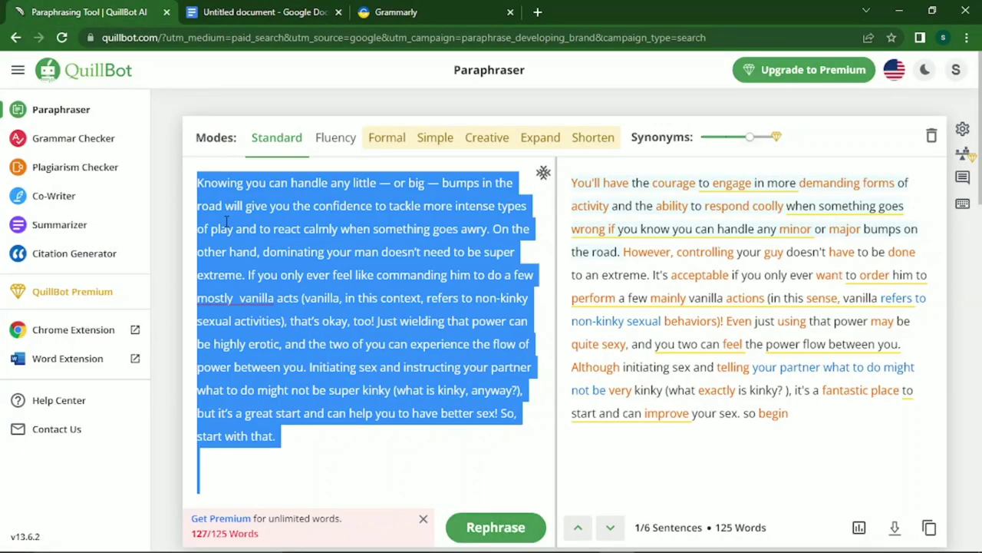
key("ctrl+v")
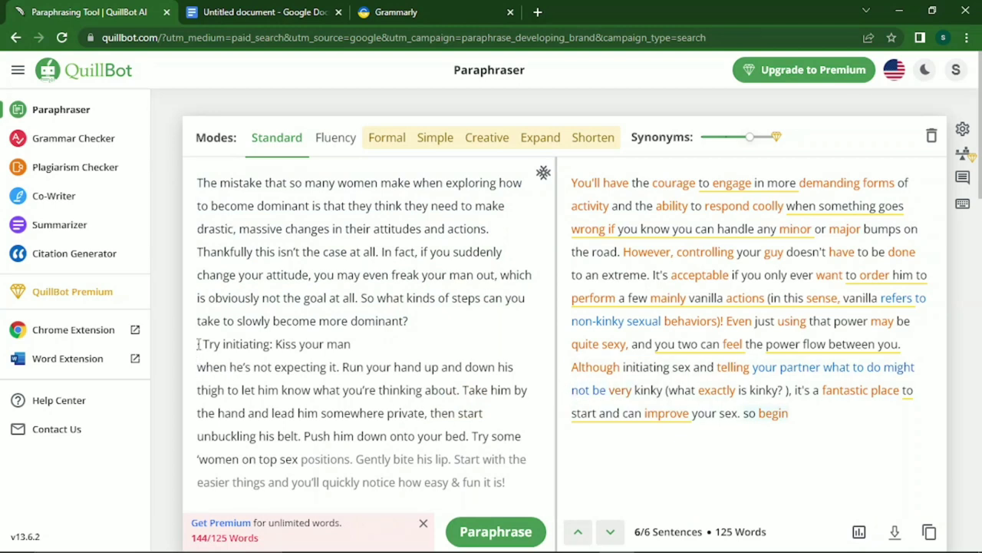
left_click_drag(197, 344, 552, 500)
key("BackSpace")
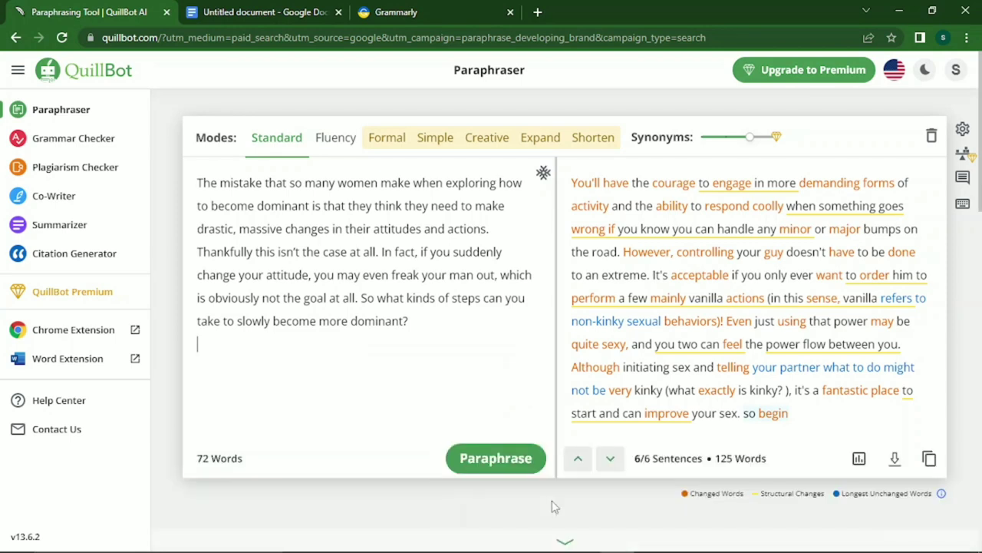
left_click(522, 459)
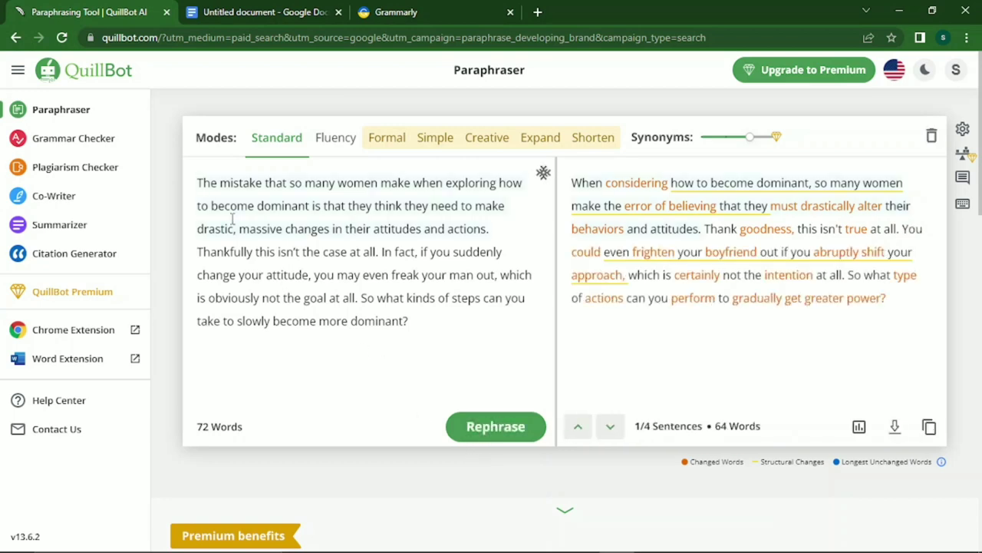
Start paraphrasing the cut "Try initiating" passage in place of the input, and paste the previous paragraph's copied paraphrase at the end of the Google Docs document.
key("ctrl+a")
key("ctrl+v")
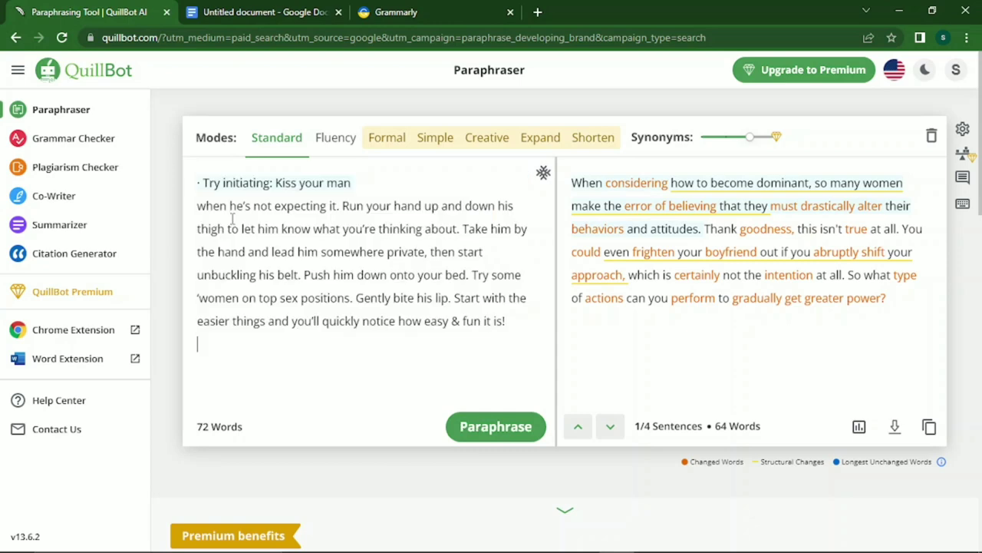
left_click(929, 426)
left_click(517, 435)
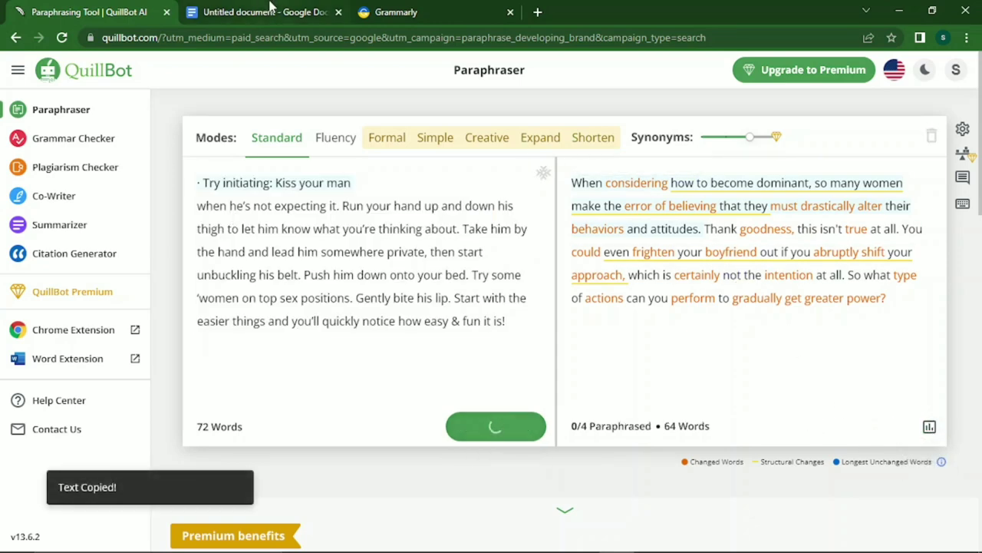
key("ctrl+Tab")
key("ctrl+v")
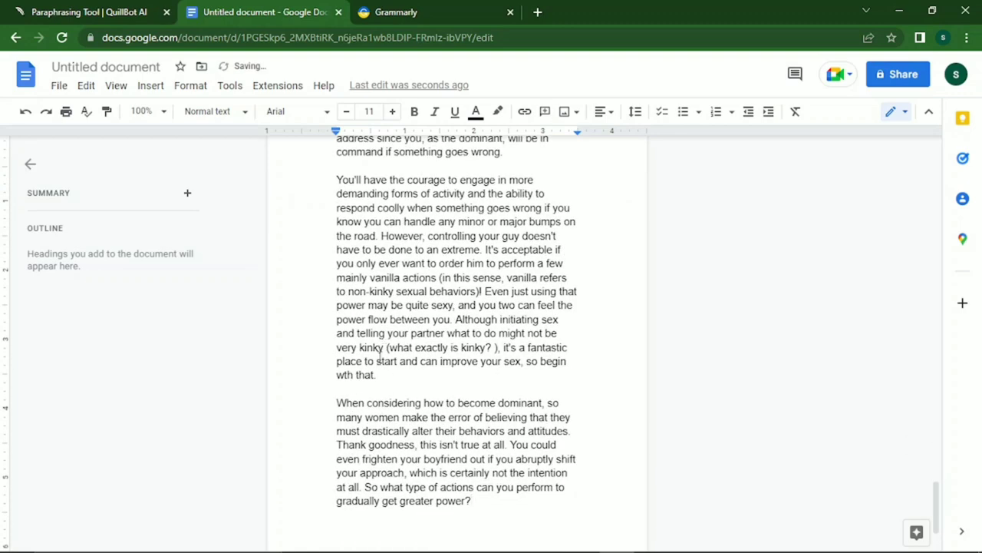
Copy the "Try taking the lead" paraphrase from QuillBot and paste it into Google Docs below the last paragraph, separated by a blank line.
left_click(118, 9)
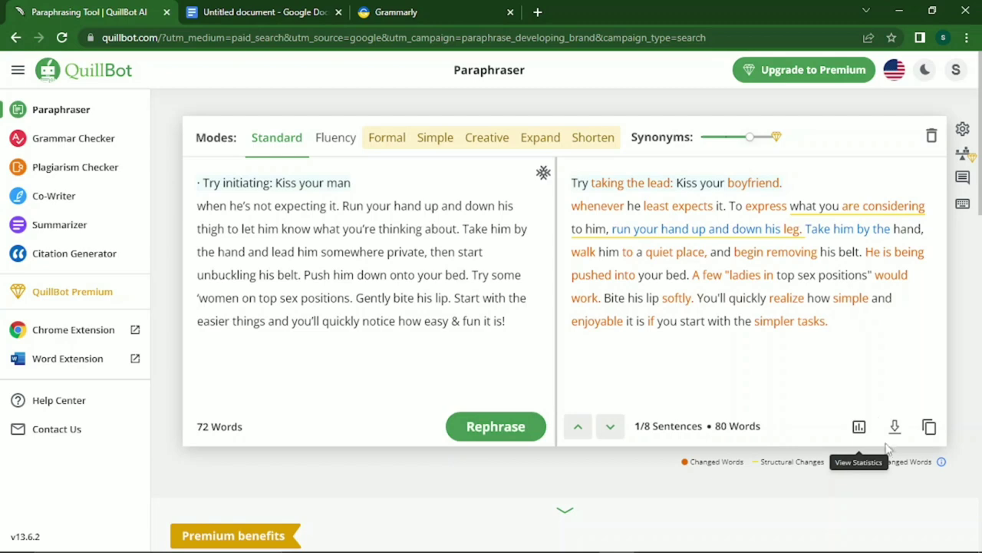
left_click(930, 428)
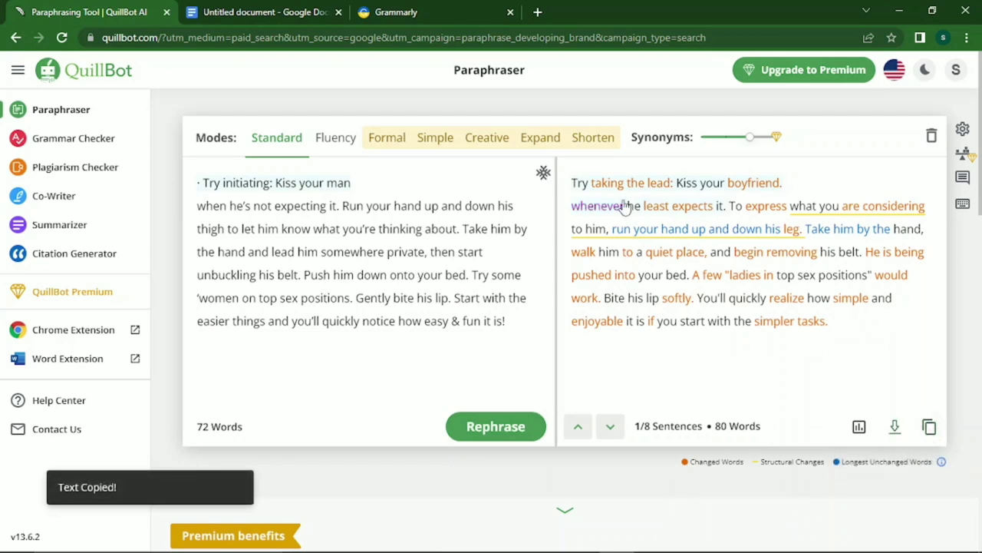
left_click(253, 9)
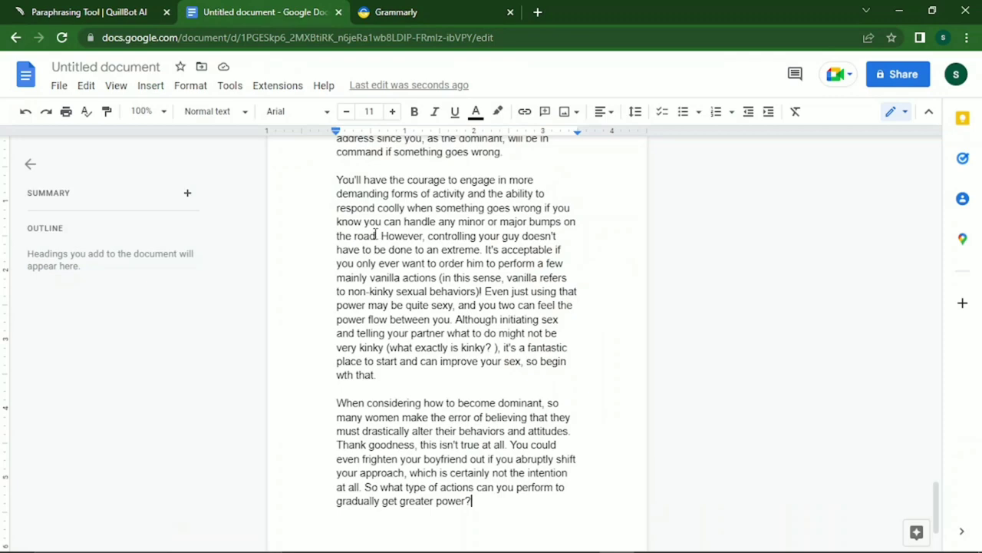
key("Return")
key("Return")
key("ctrl+v")
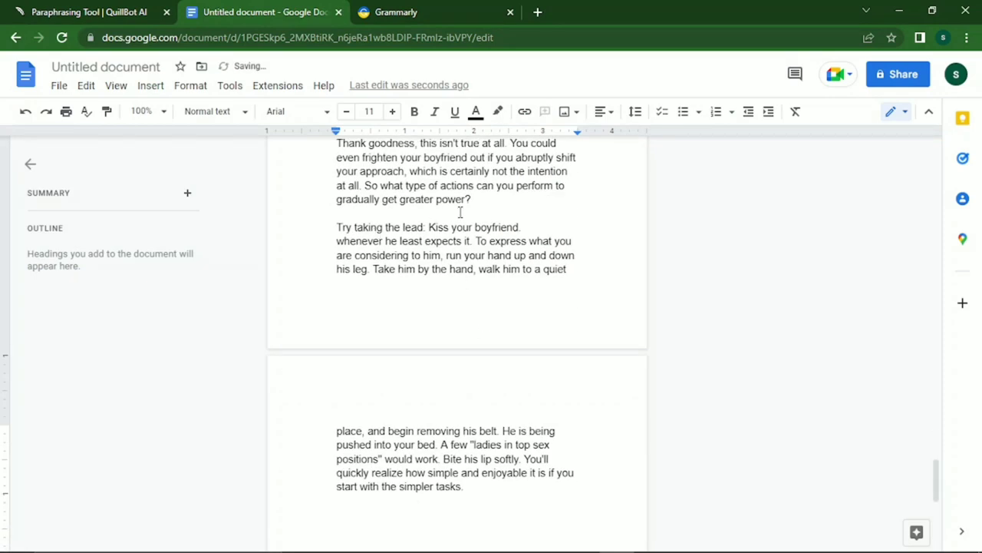
Insert a blank line after "Try taking the lead: Kiss your boyfriend." and add a new line after "start with the simpler tasks.".
left_click(544, 225)
key("Return")
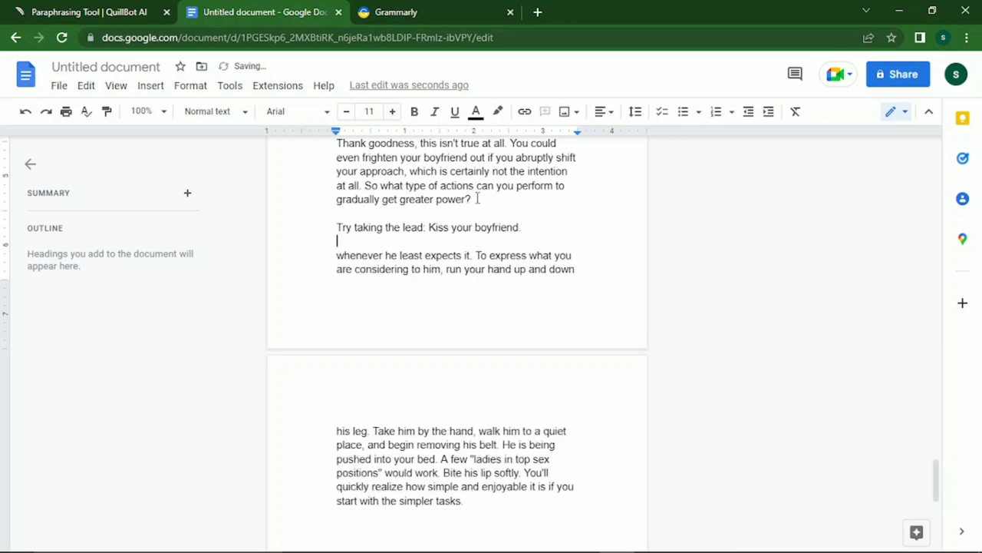
left_click(426, 227)
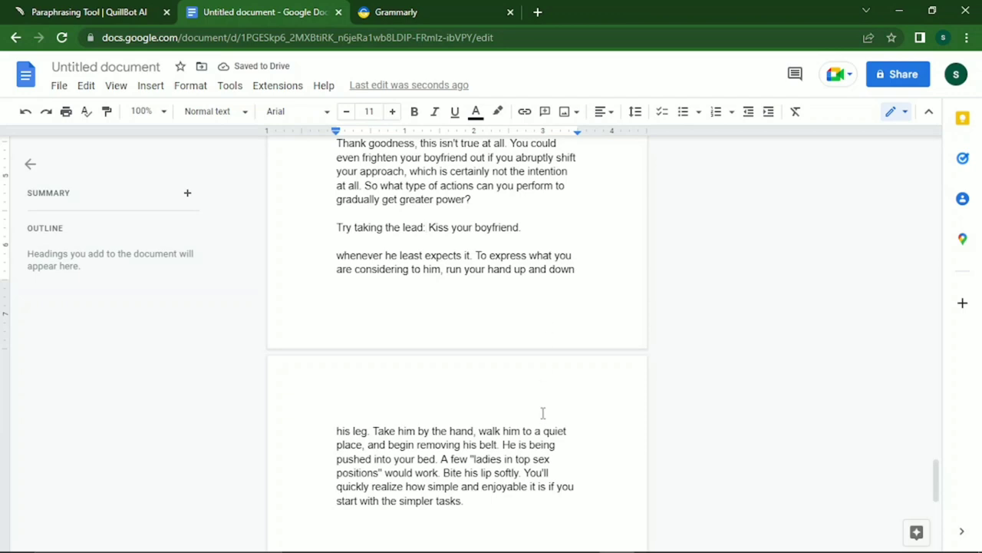
left_click(499, 499)
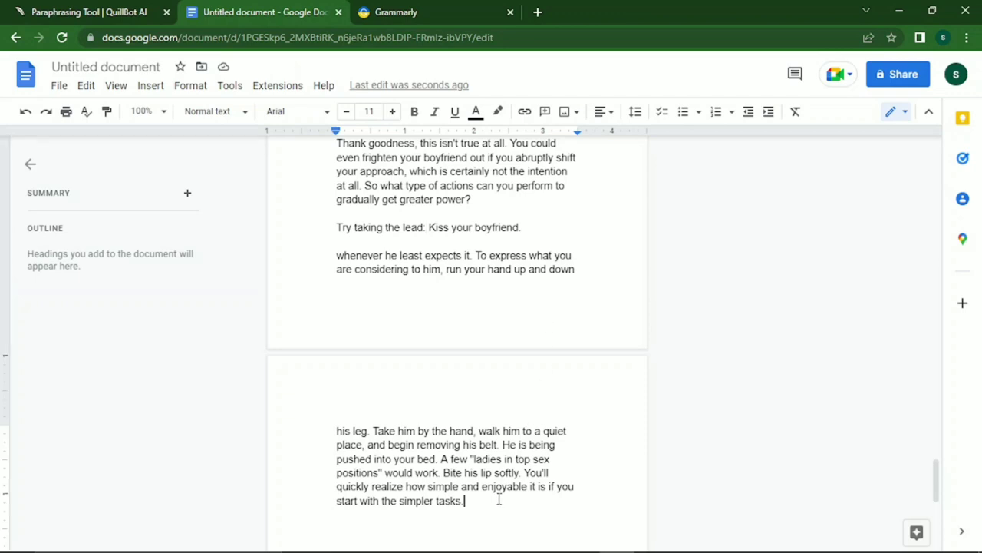
key("Return")
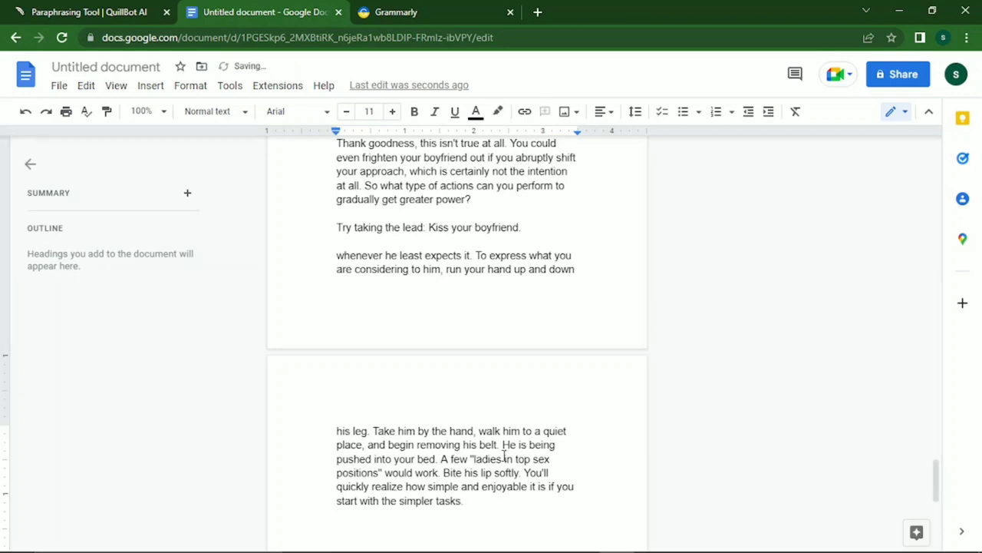
In the "how to doinate" WordPad file, copy the text from "Tell him that you want to try something new" to "right head space." and return to QuillBot.
key("alt+Tab")
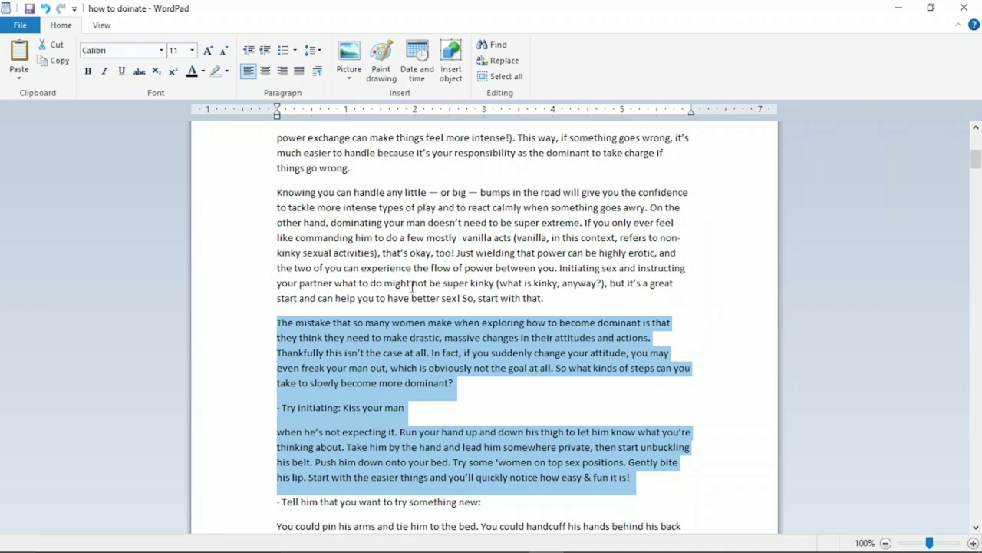
key("Right")
key("shift+Down")
key("shift+Down")
key("shift+Down")
key("shift+Down")
key("shift+Down")
key("shift+Down")
key("shift+Down")
key("shift+Down")
key("shift+Down")
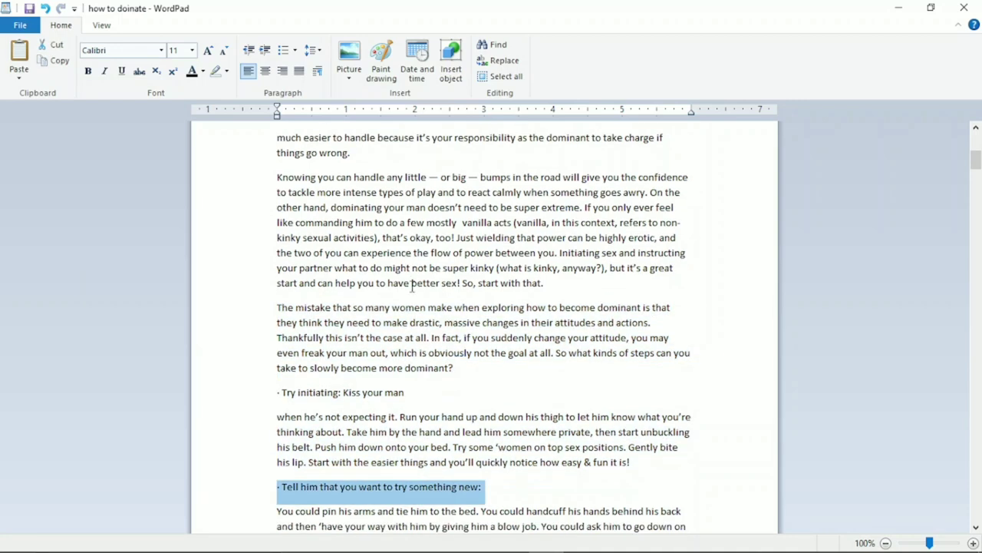
key("shift+Down")
key("shift+Down")
key("shift+Down")
key("shift+Down")
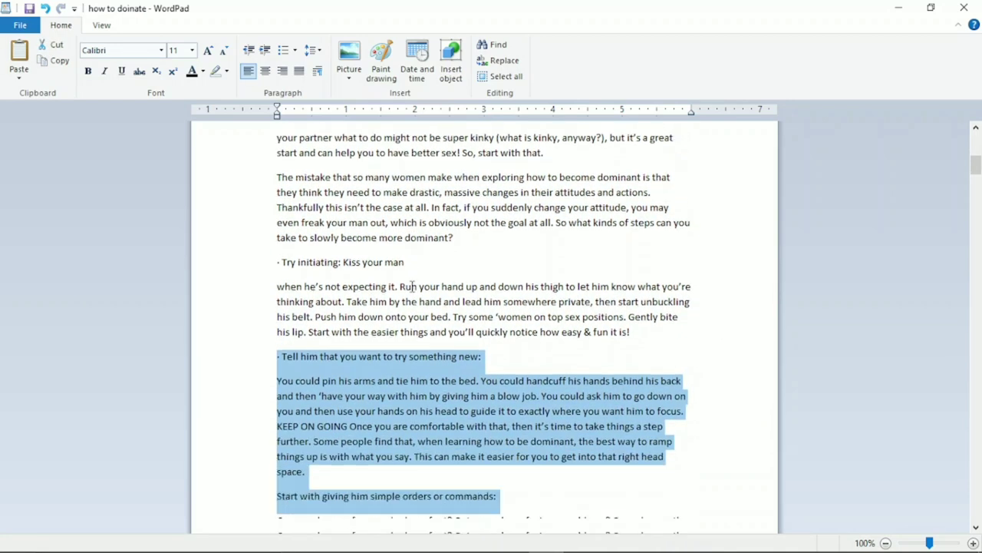
key("shift+Up")
key("shift+Up")
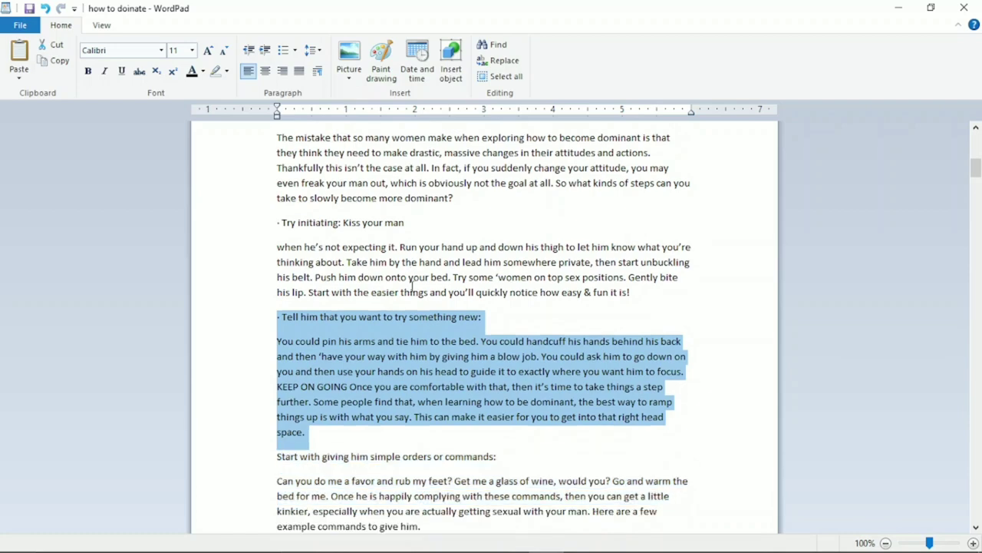
key("alt+Tab")
left_click(79, 11)
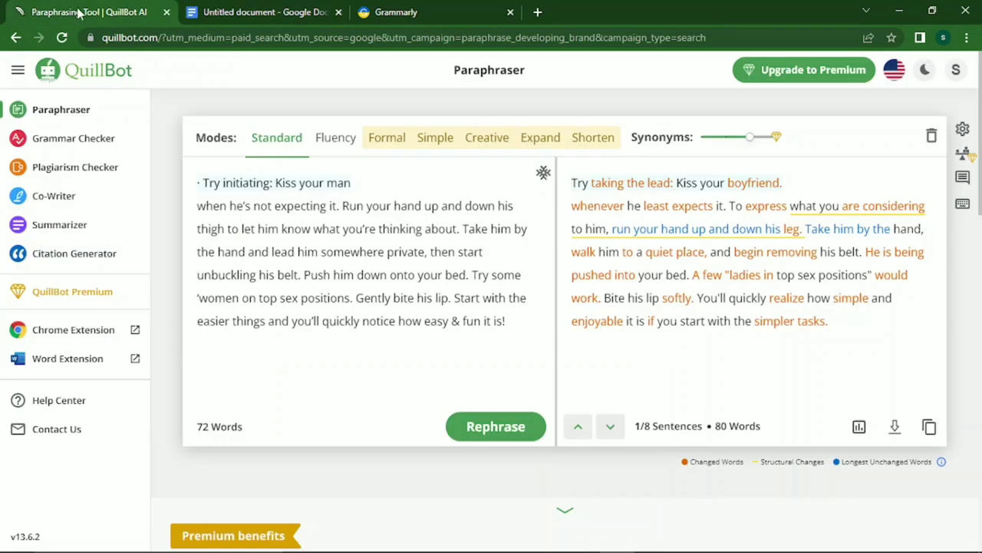
Replace the QuillBot input with the copied "Tell him that you want to try something new" passage and paraphrase it.
left_click(270, 260)
key("ctrl+a")
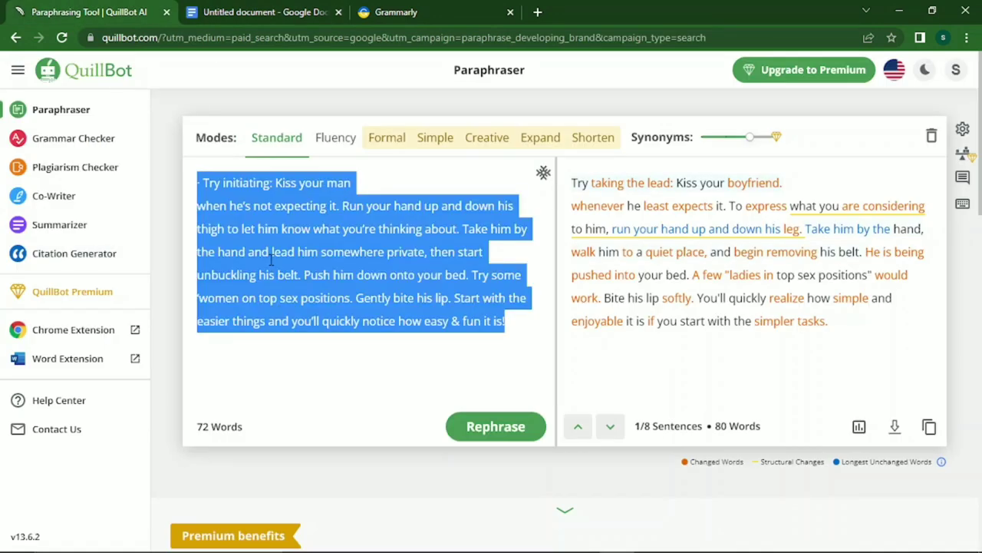
key("ctrl+v")
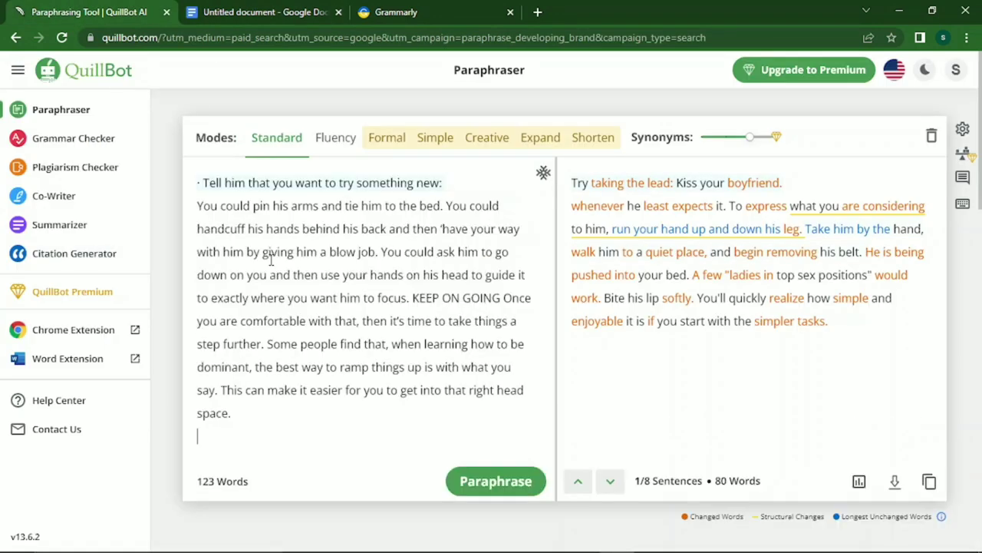
left_click(495, 486)
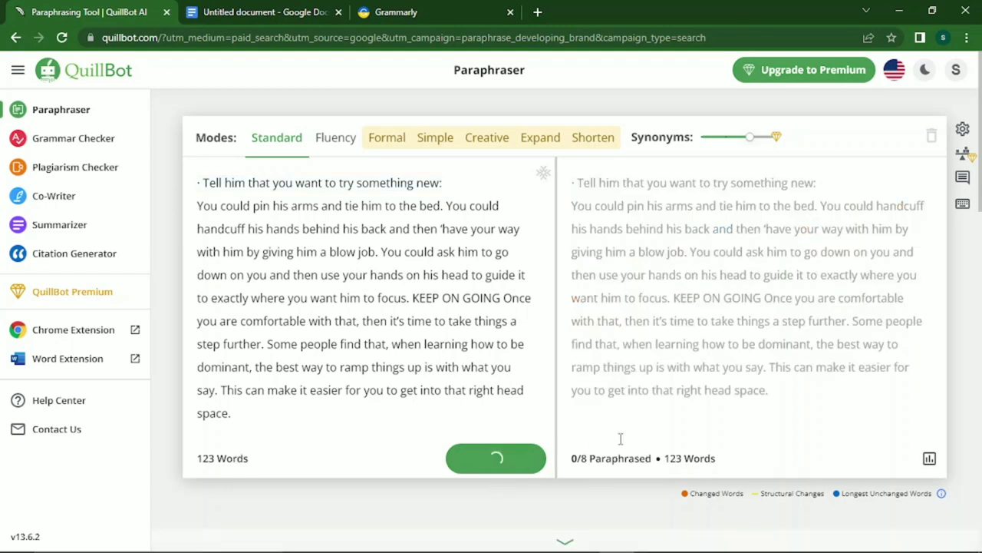
In the Google Docs document, add a new line and place the cursor below the paragraph ending "it's what makes them happy.".
key("ctrl+Tab")
key("Return")
key("Down")
key("Down")
key("Down")
key("Down")
key("Down")
key("Down")
key("Down")
key("Down")
key("Down")
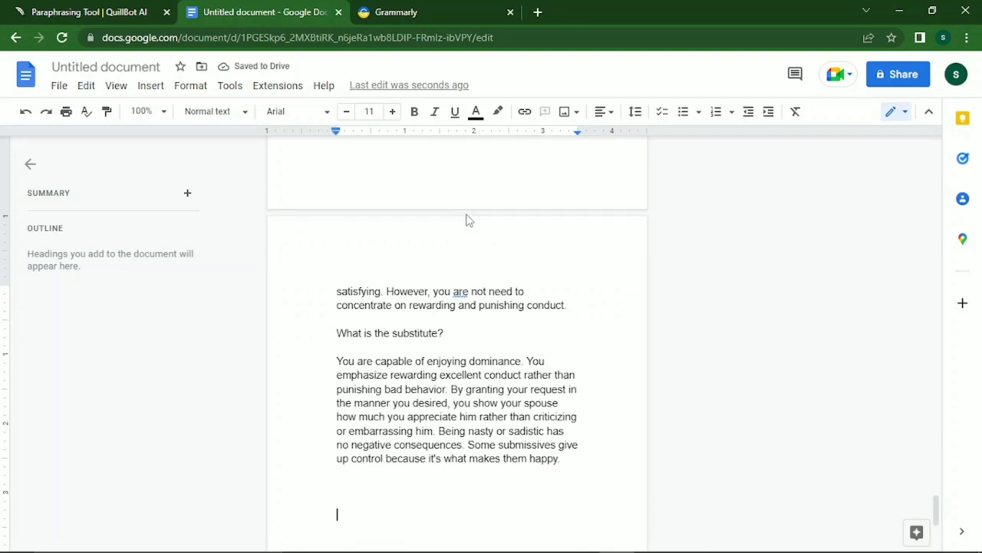
Copy the QuillBot paraphrase beginning "And if you and your partner find that to be true" for the Google Docs document.
left_click(127, 10)
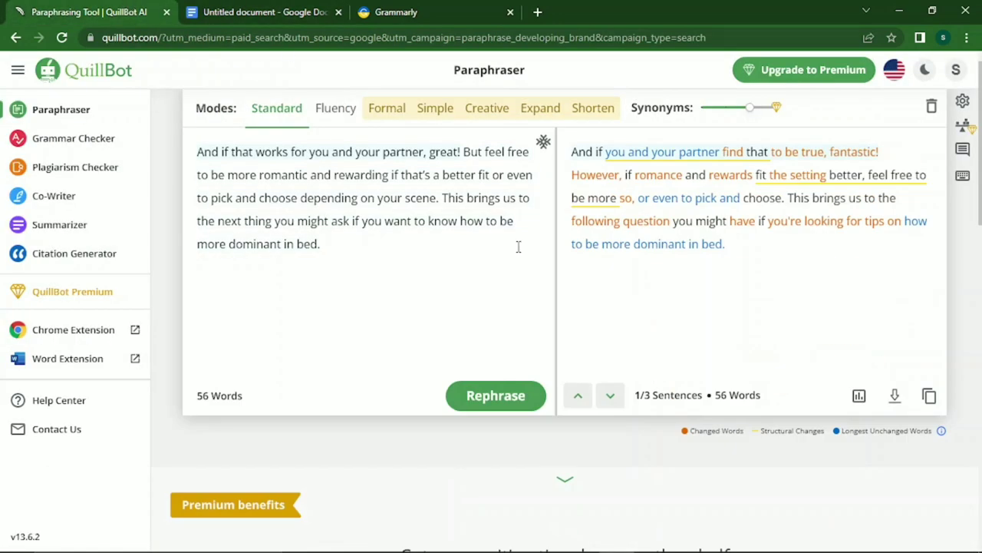
left_click(929, 395)
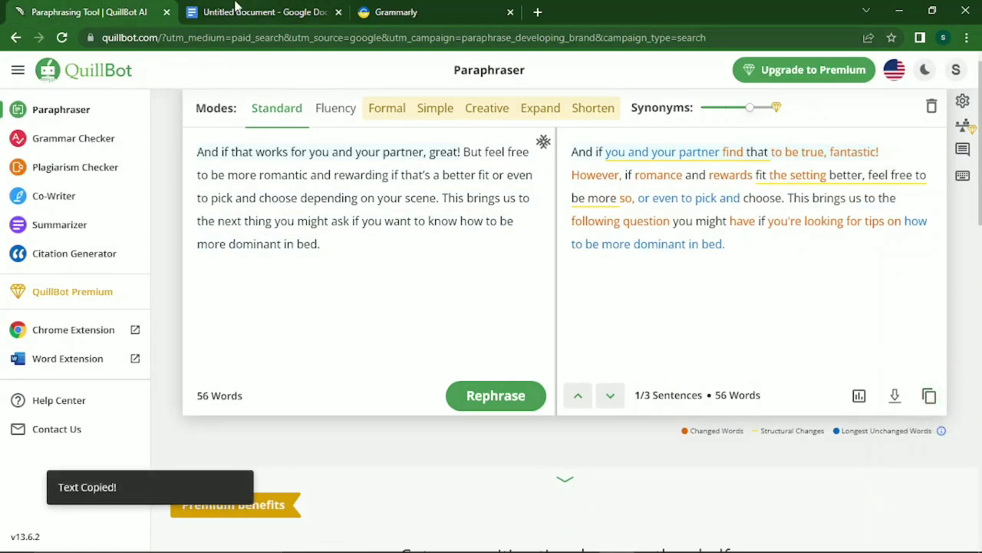